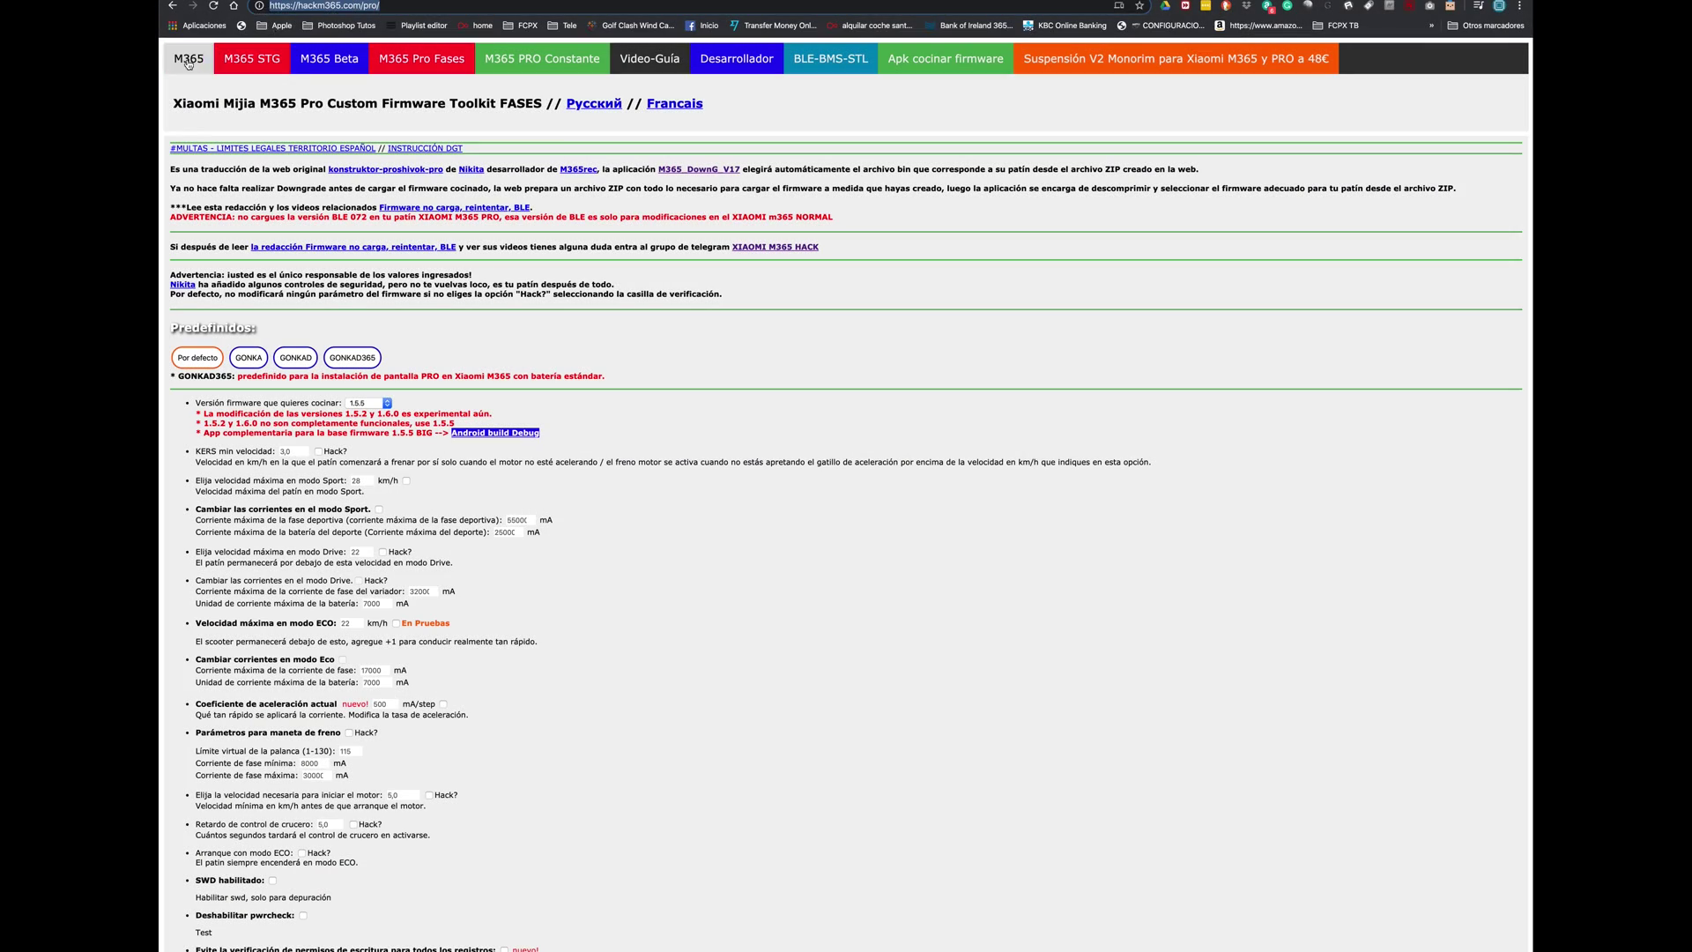
Step: Compare the Sport-mode current settings on the Pro Fases page with the motor power constant options on the M365 PRO Constante page
click(188, 60)
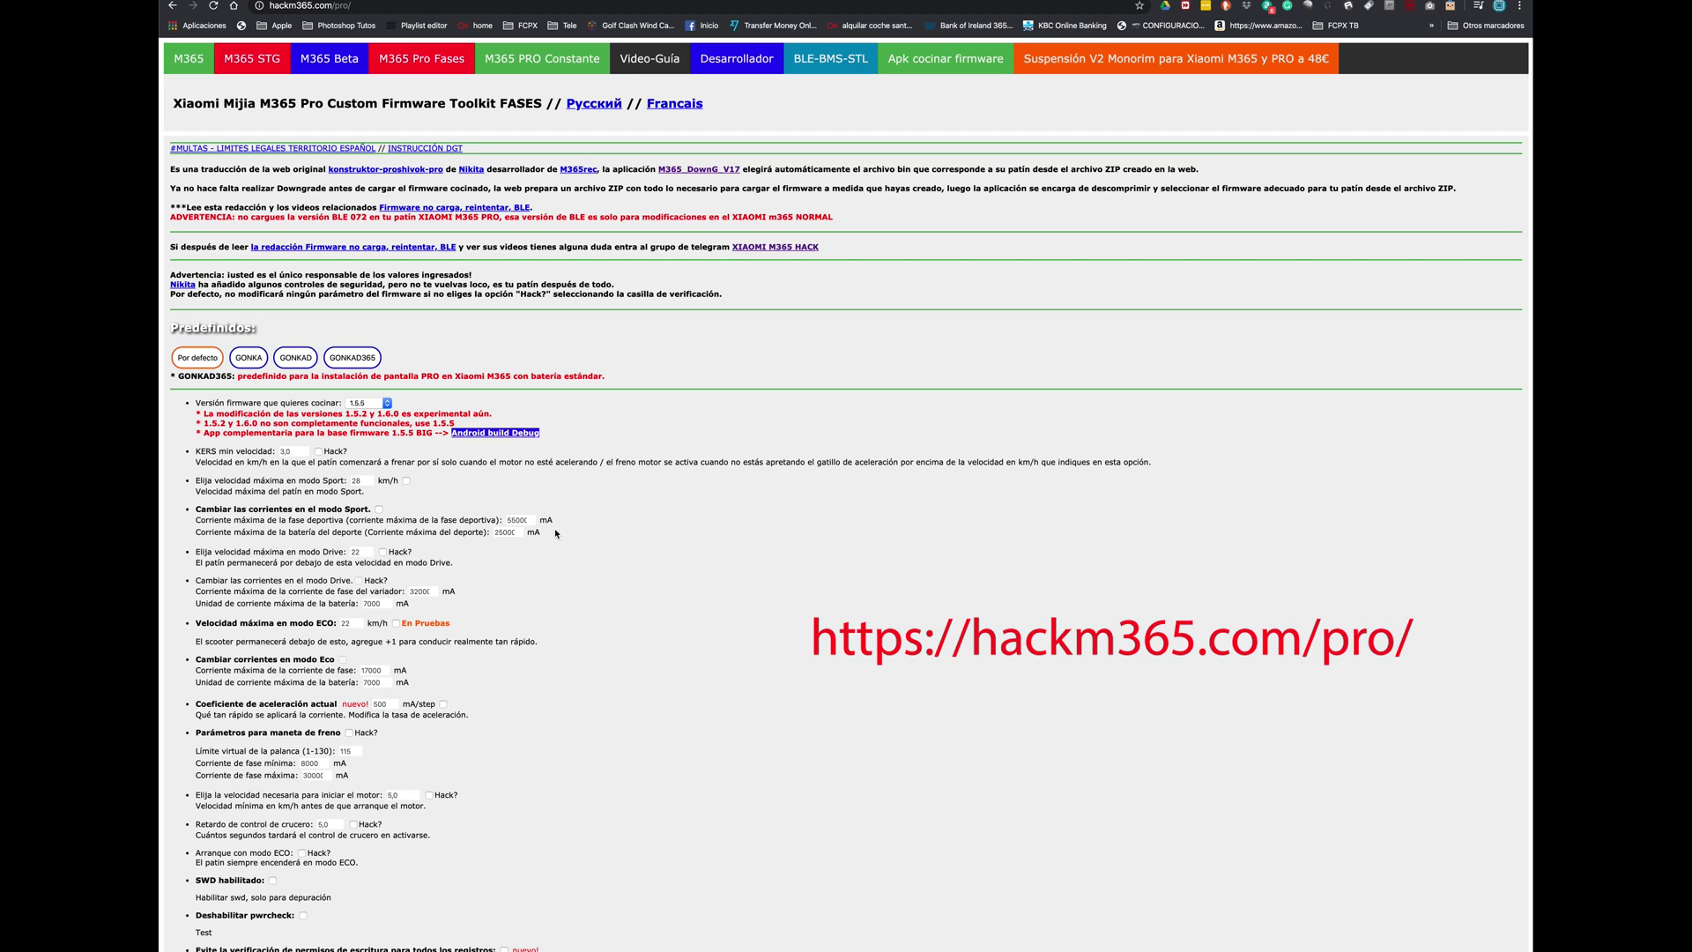
drag(556, 532, 204, 509)
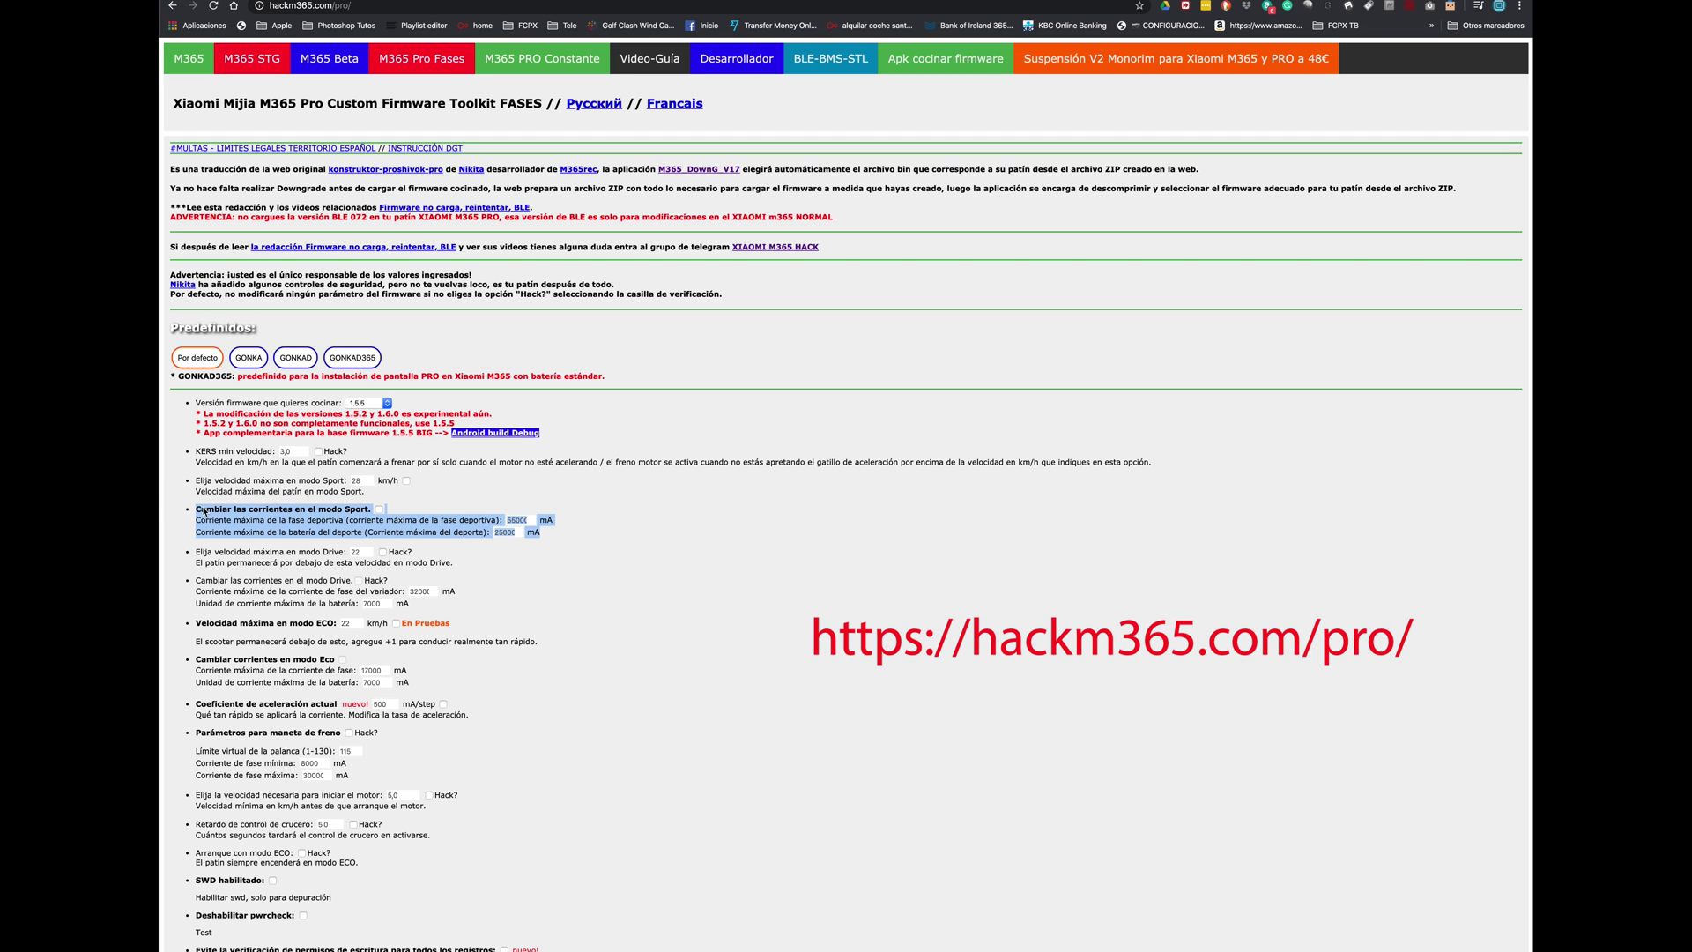
click(516, 59)
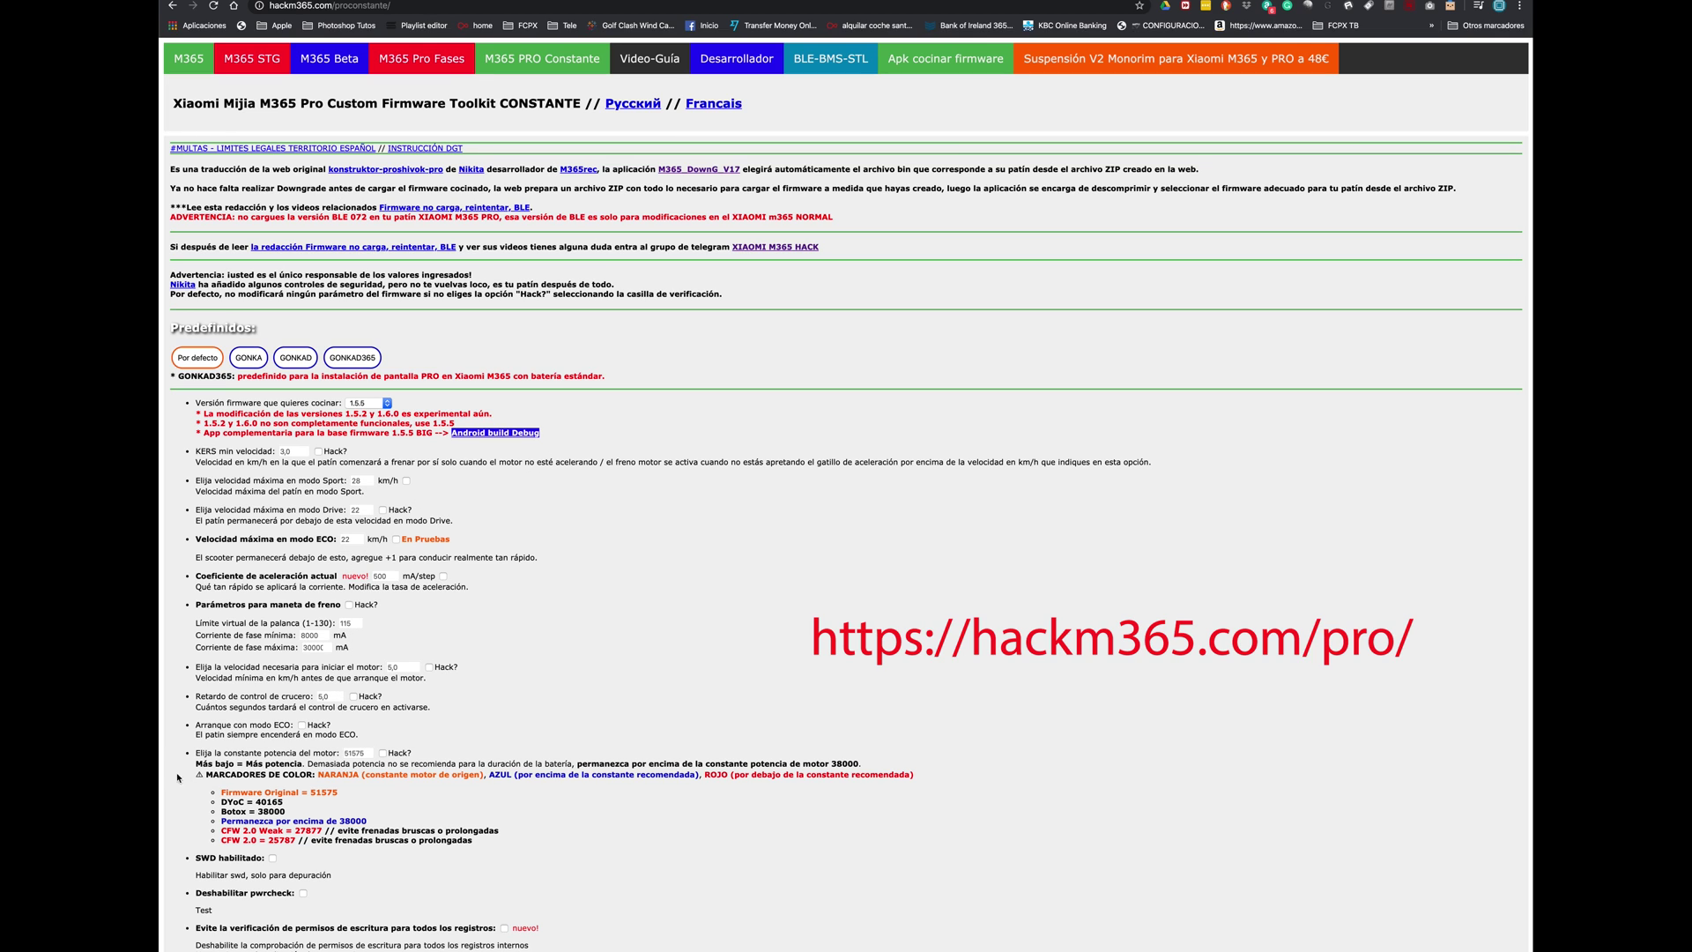
drag(167, 754, 506, 842)
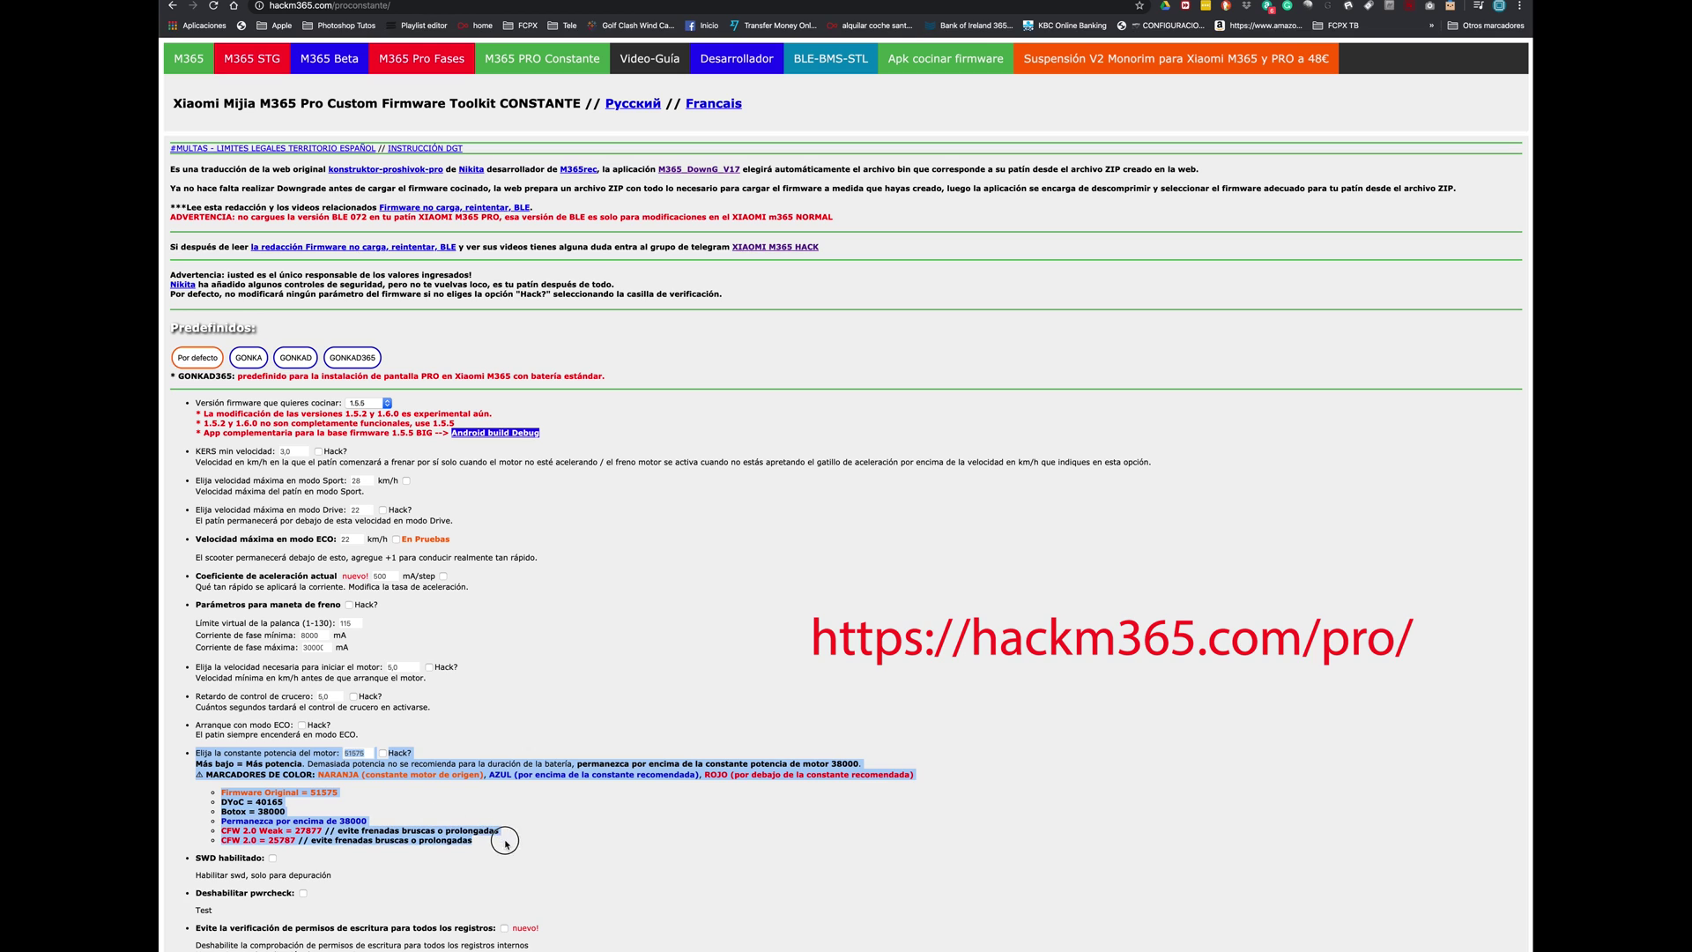
click(642, 649)
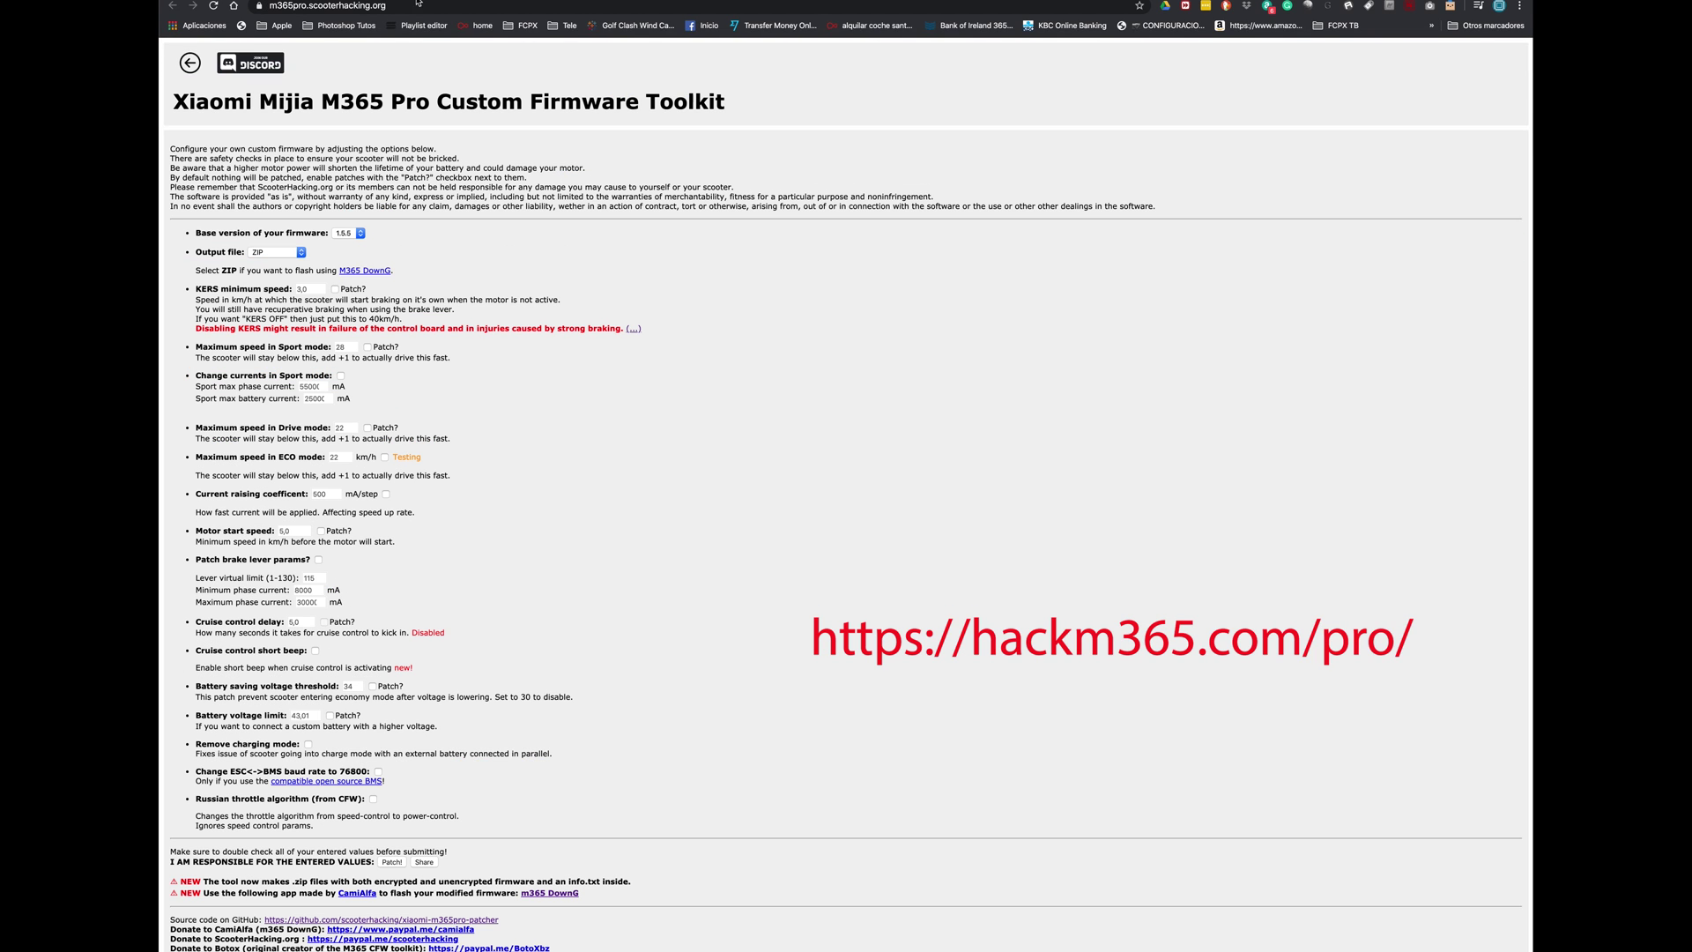
Step: Review the Sport-mode maximum speed and current settings of the custom firmware toolkit at m365pro.scooterhacking.org
drag(387, 5, 262, 7)
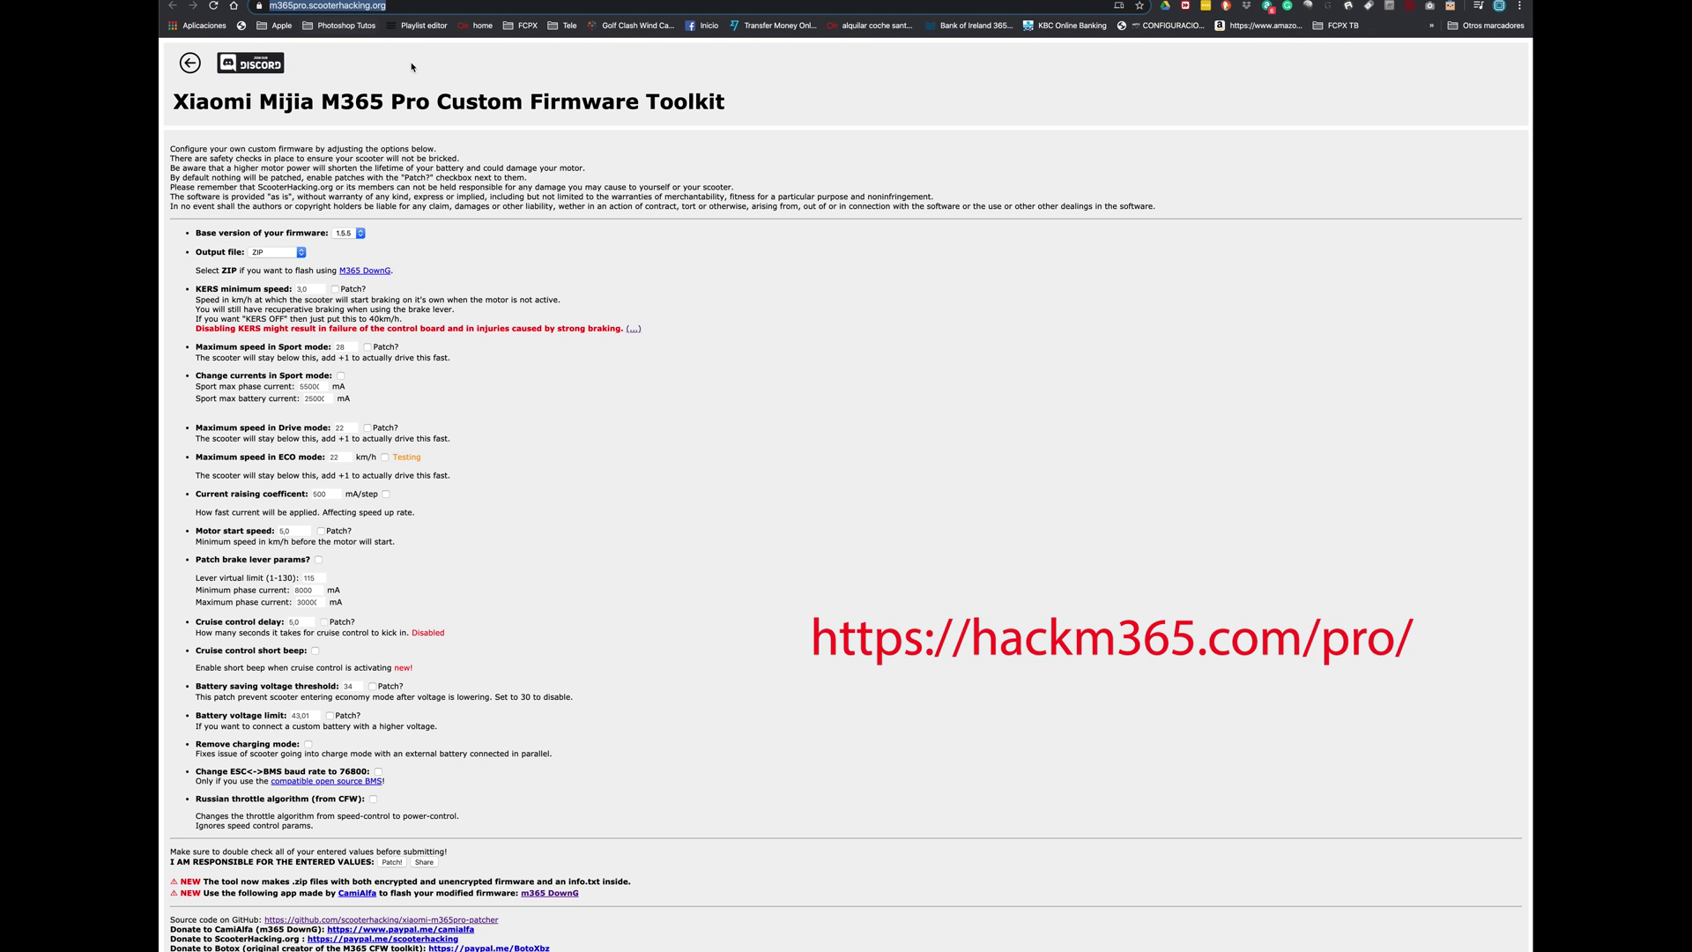
click(446, 346)
drag(183, 349, 448, 398)
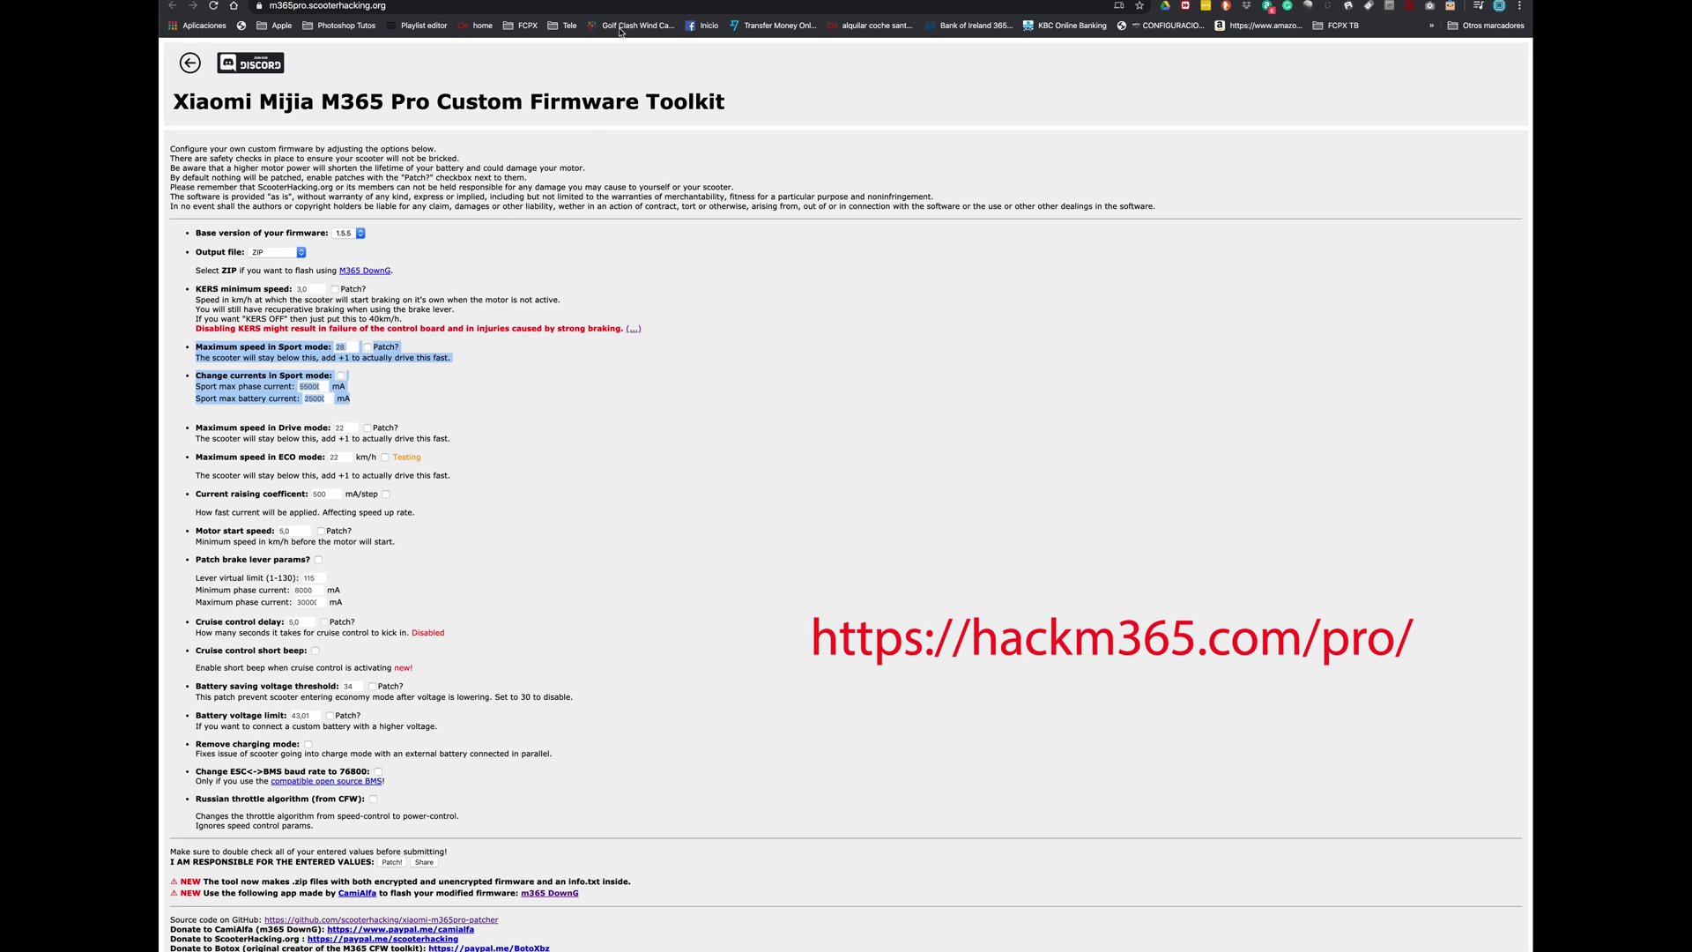
Step: Download the Powerconstant Calculator spreadsheet from the documentoshack folder at hackm365.com/x and open it in Numbers
key(ctrl+Tab)
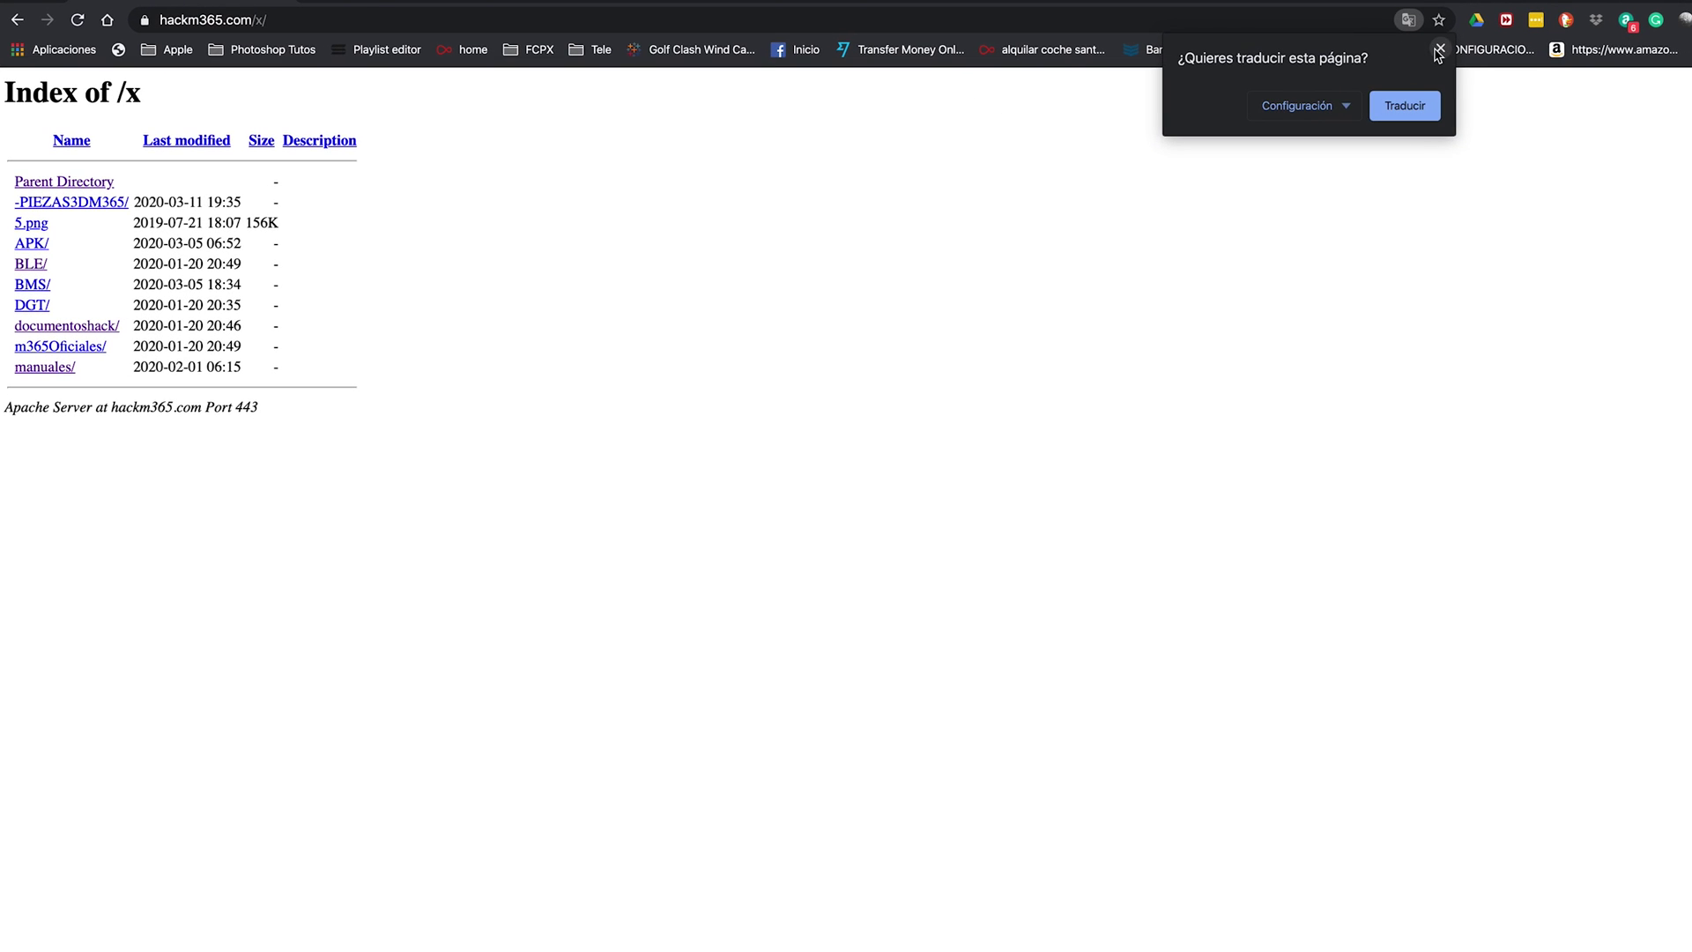
click(1440, 48)
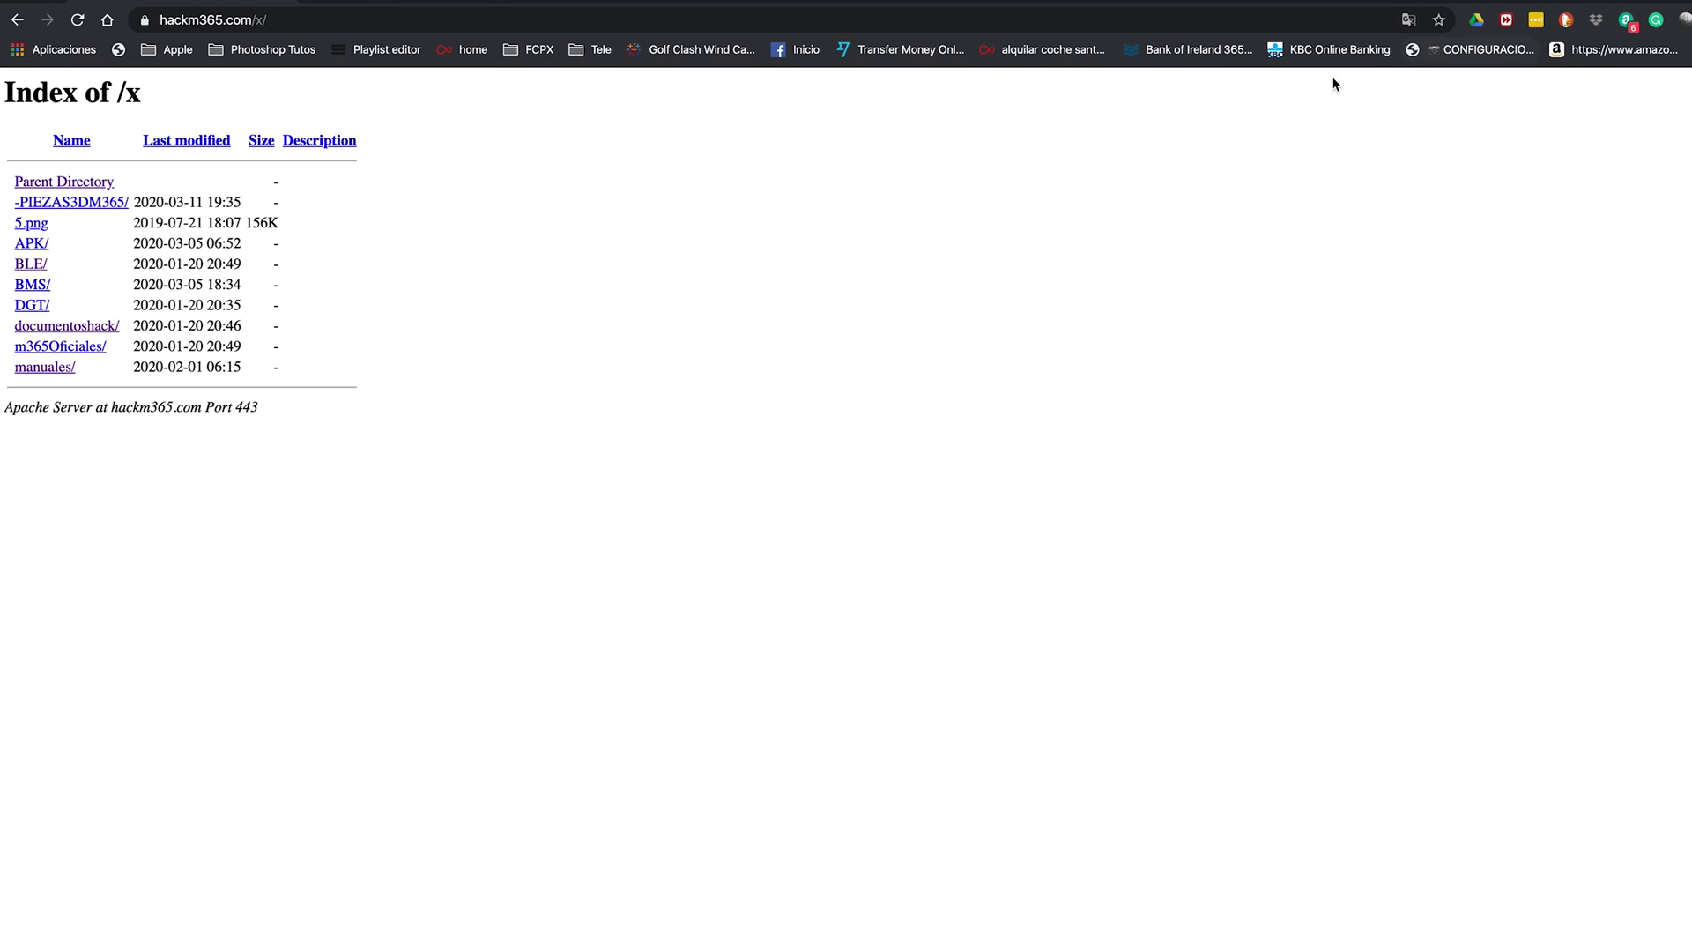
click(51, 330)
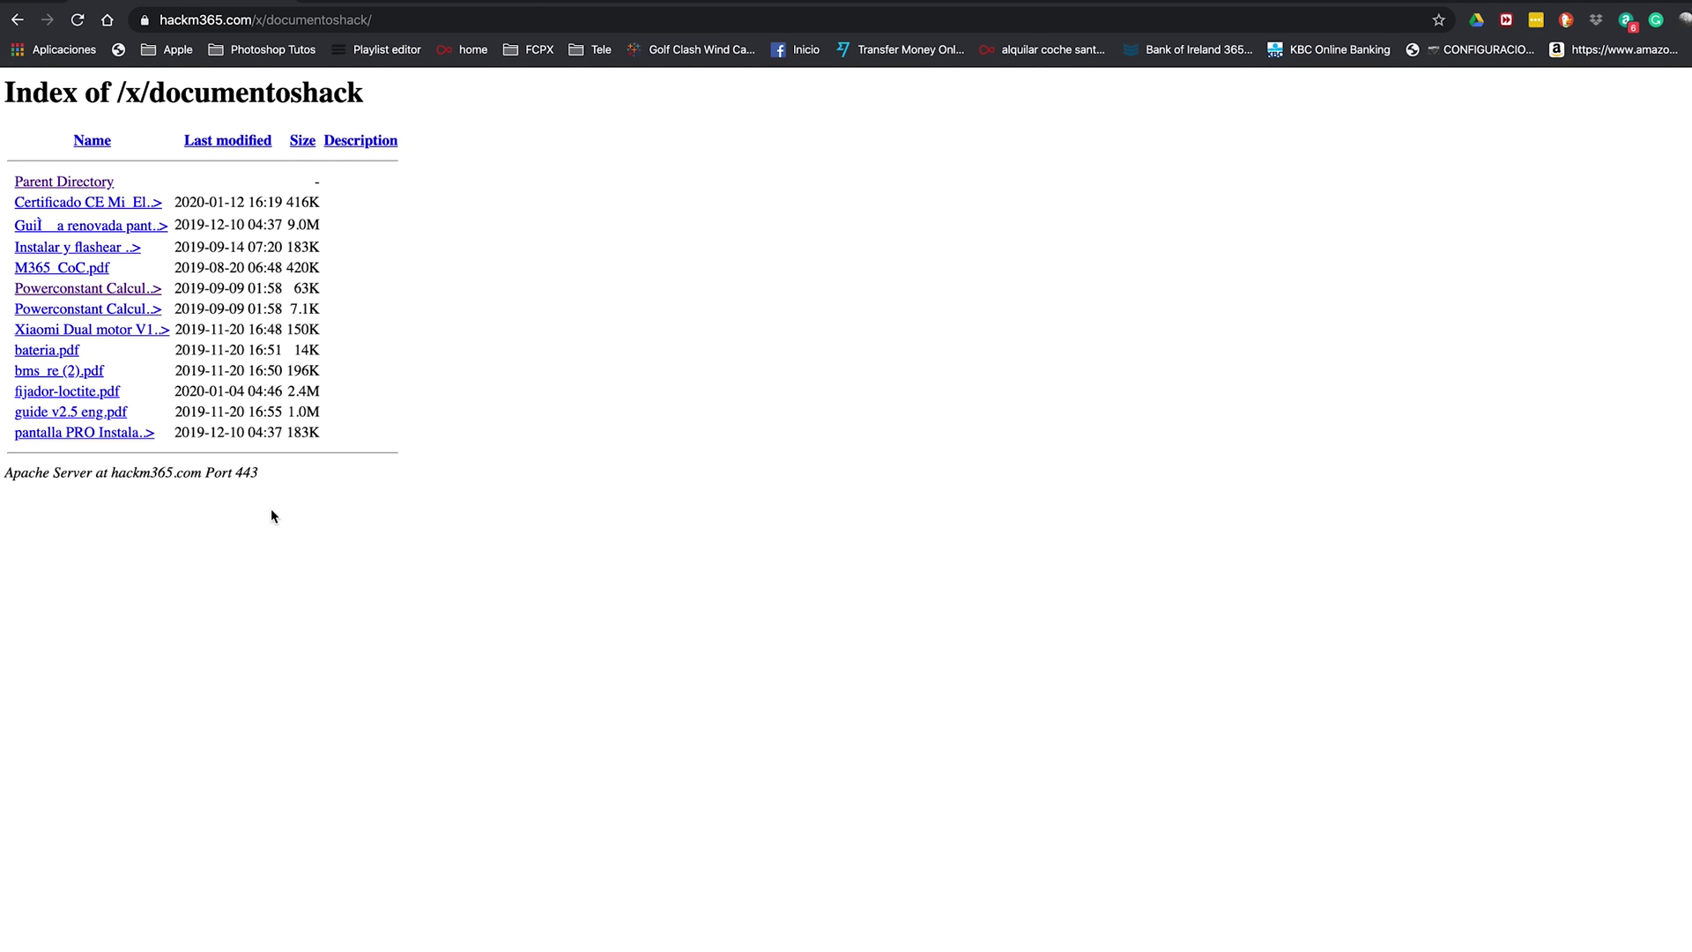
click(114, 309)
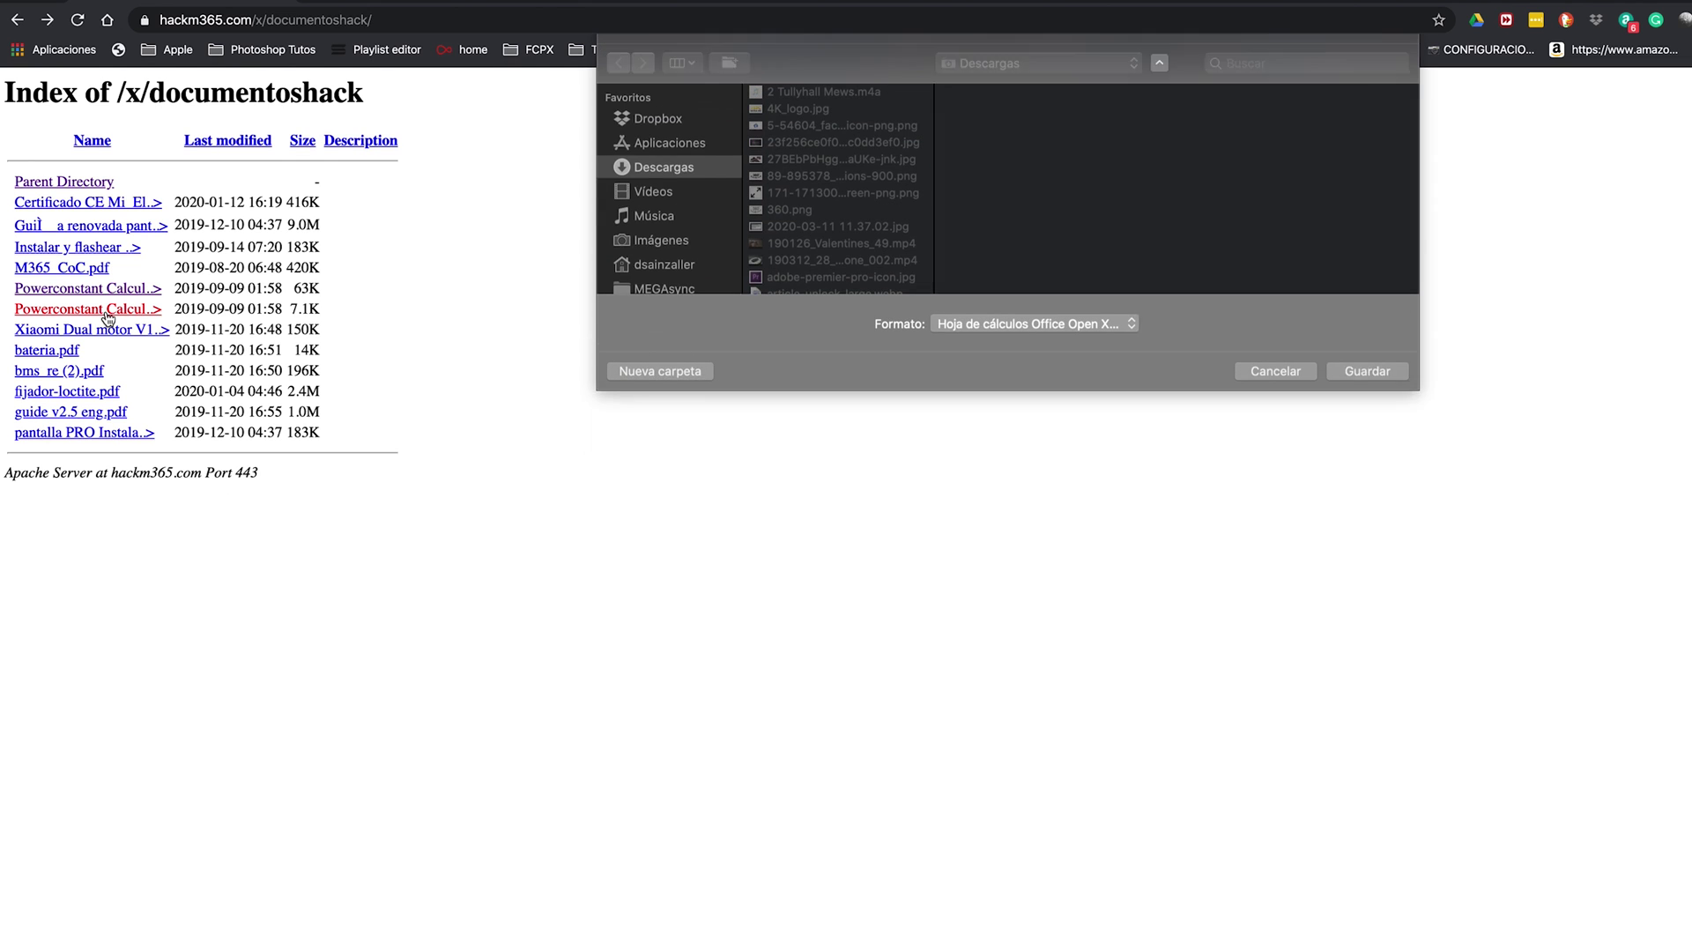
click(1351, 434)
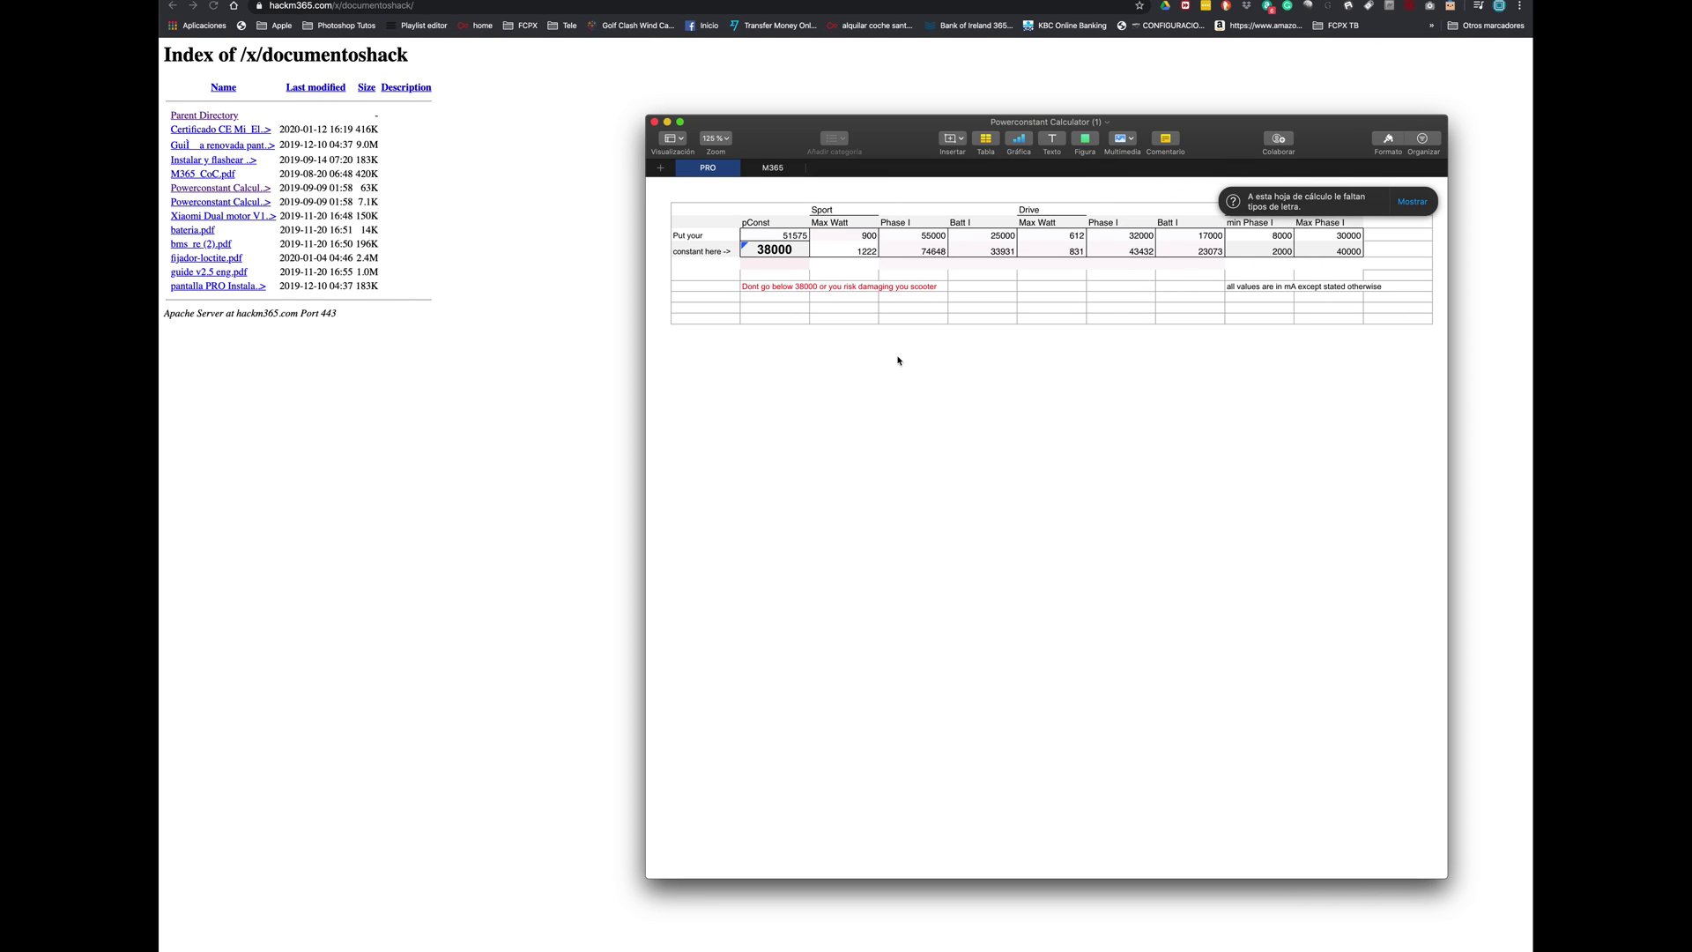
Step: Set the power constant in the calculator's PRO sheet to 44000
click(789, 253)
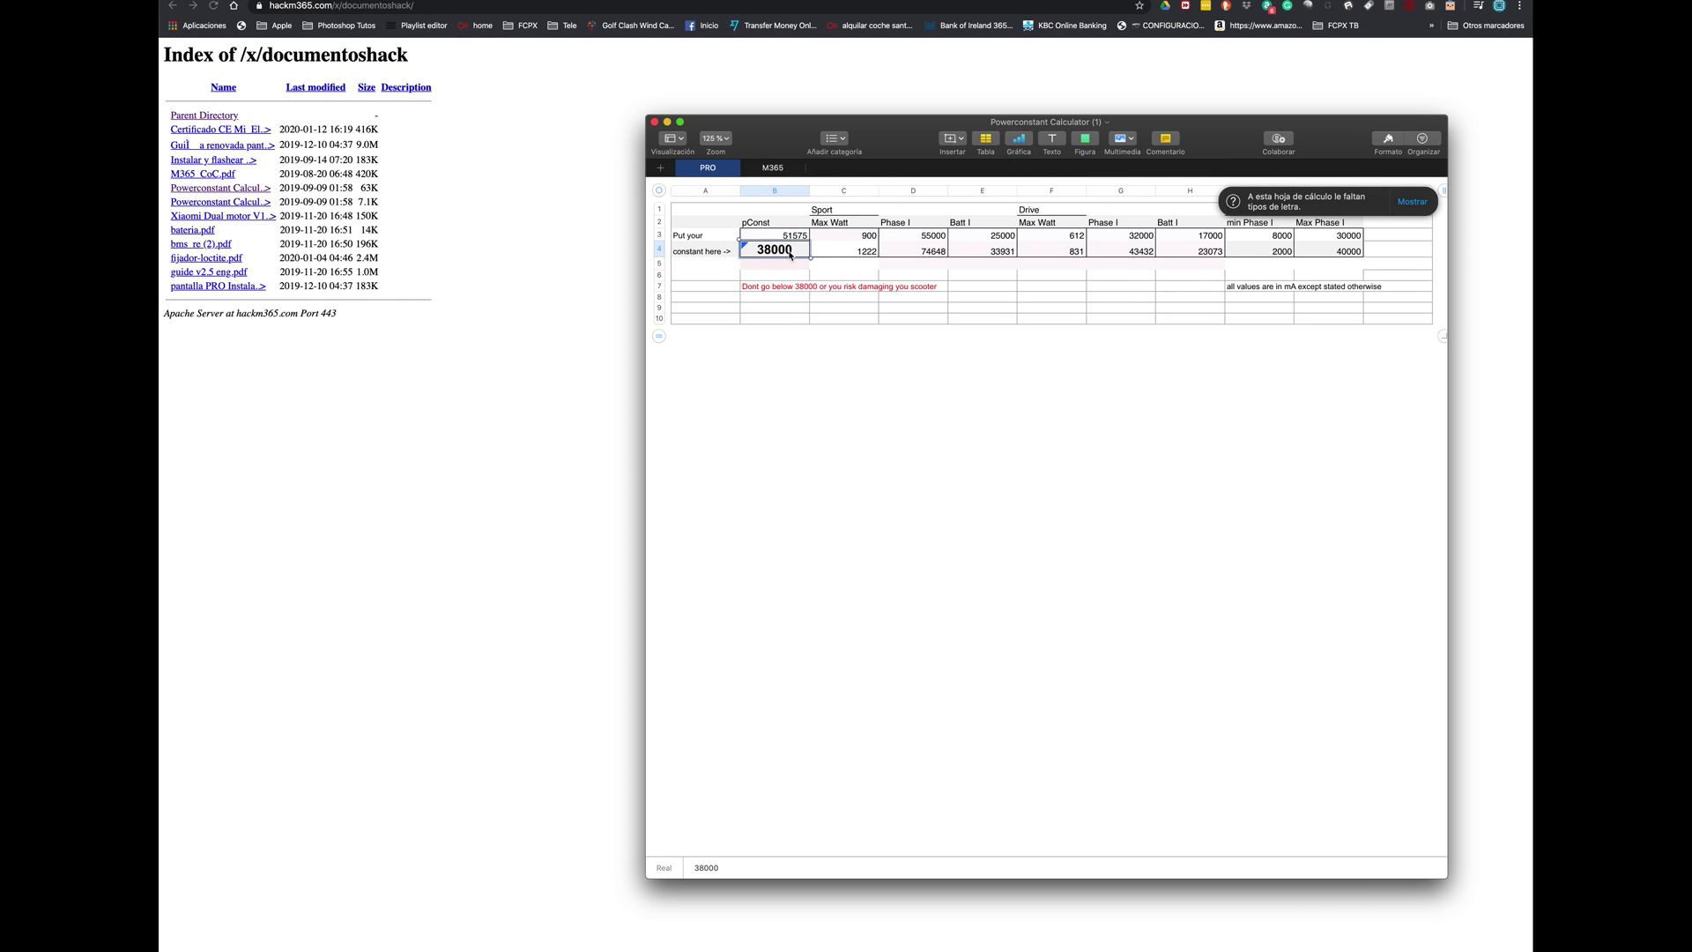
text(44000)
key(Return)
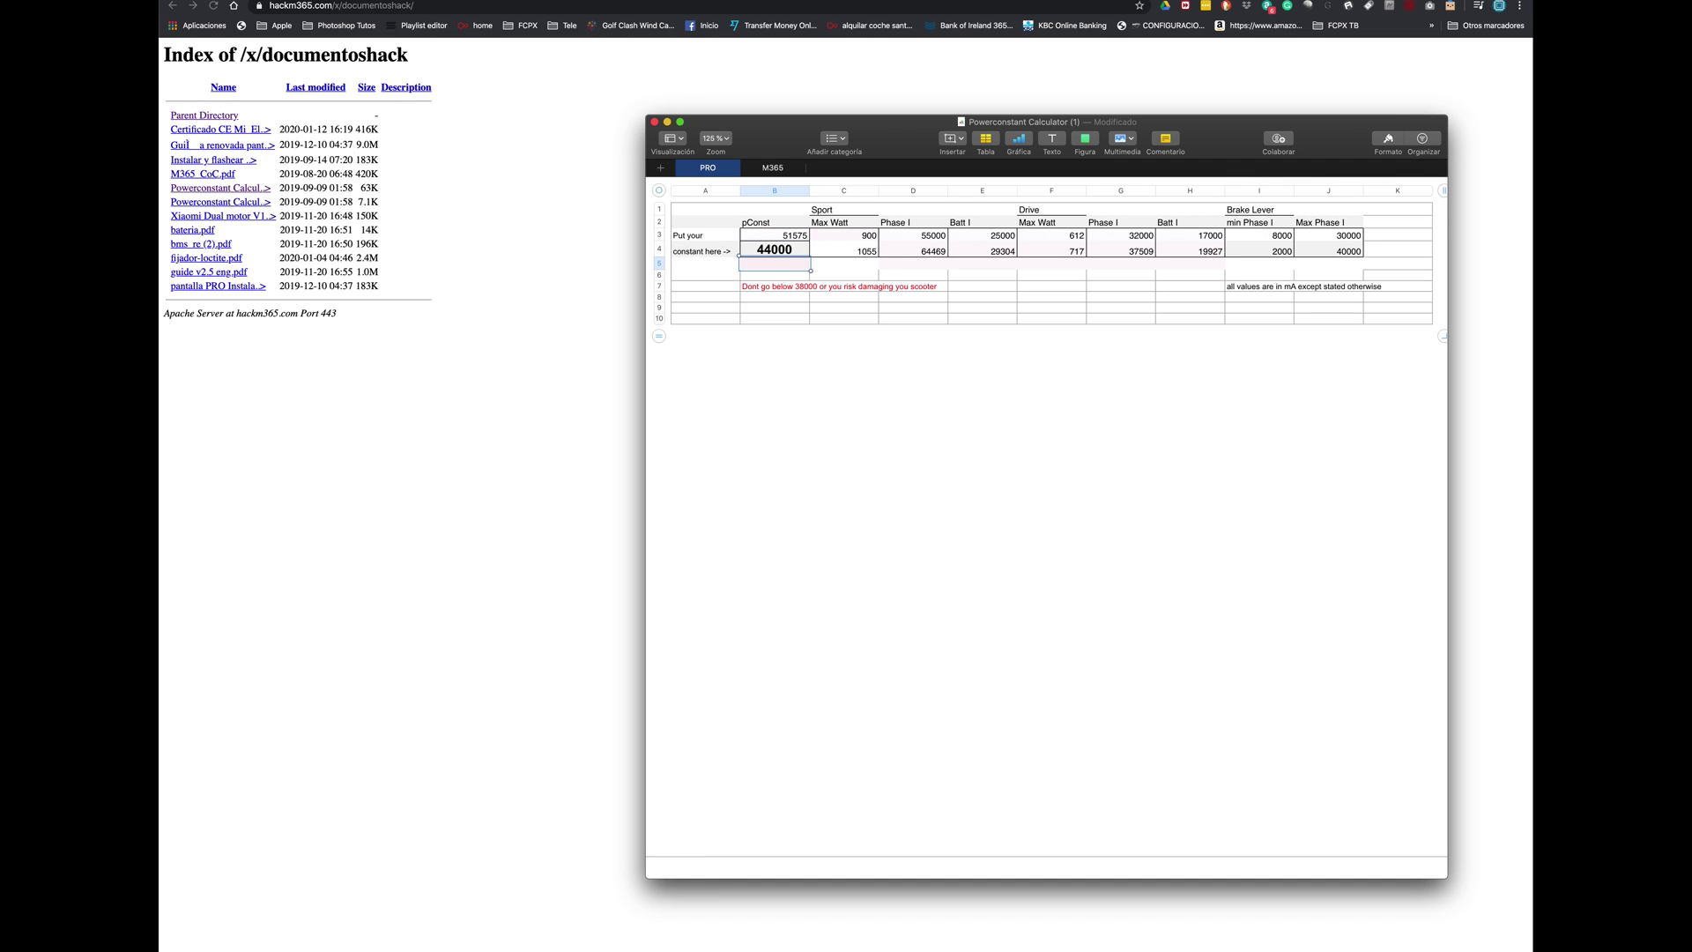
Step: Examine the calculated maximum watts, phase current and battery current for the Sport and Drive modes
click(853, 254)
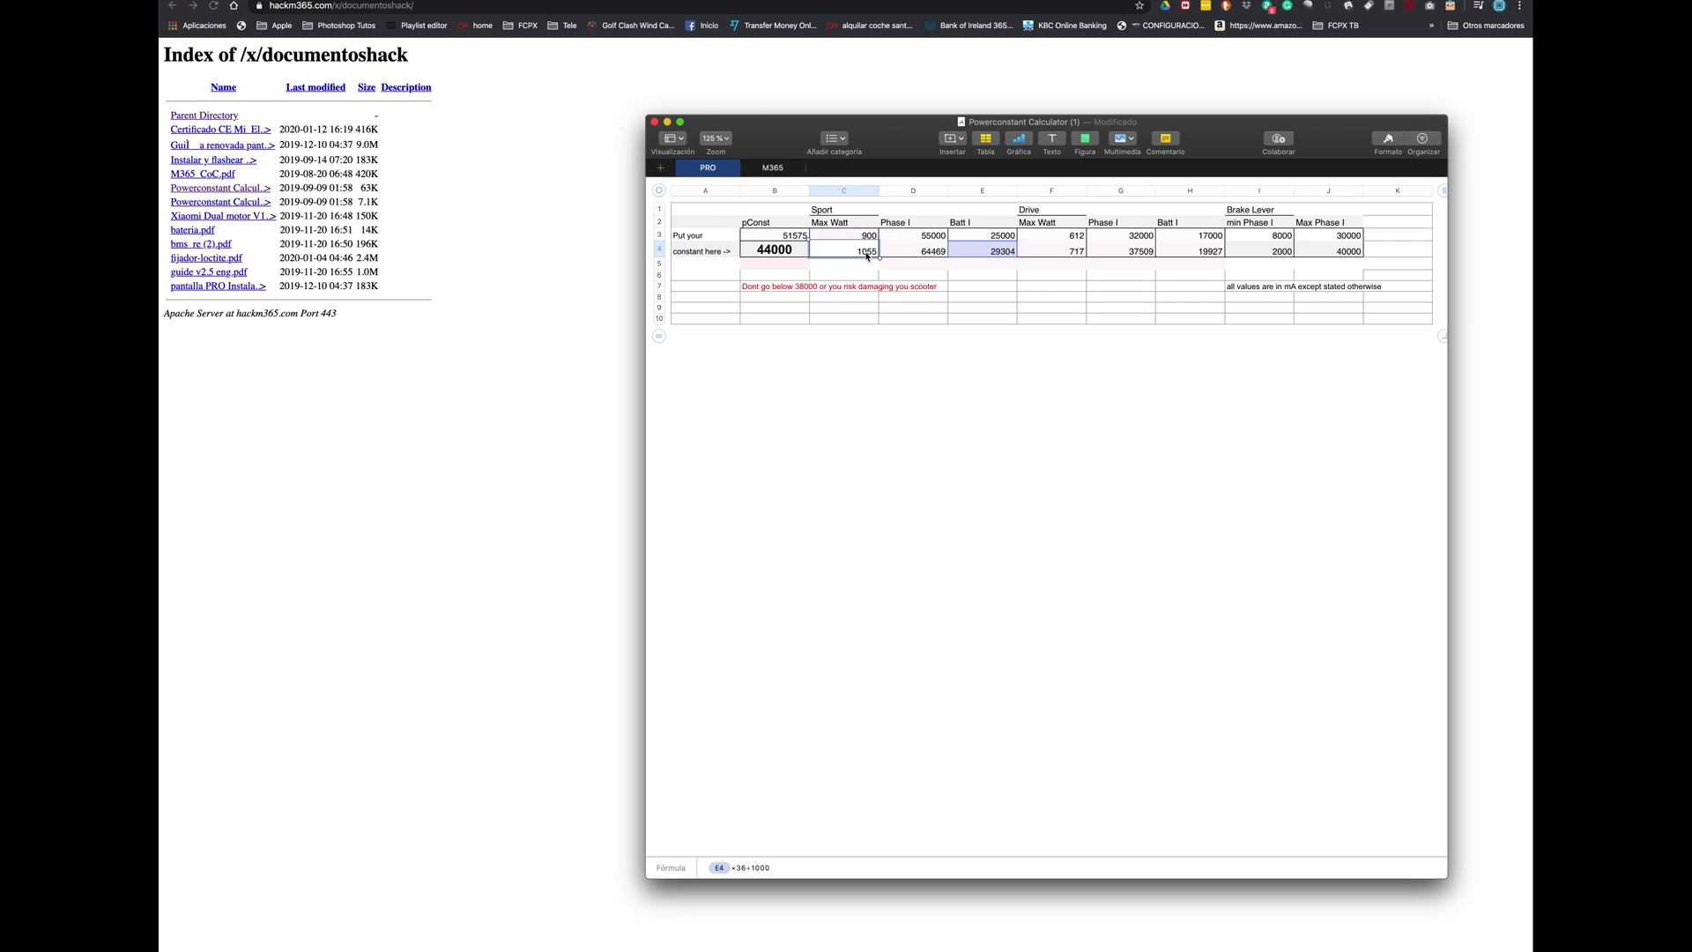
click(917, 253)
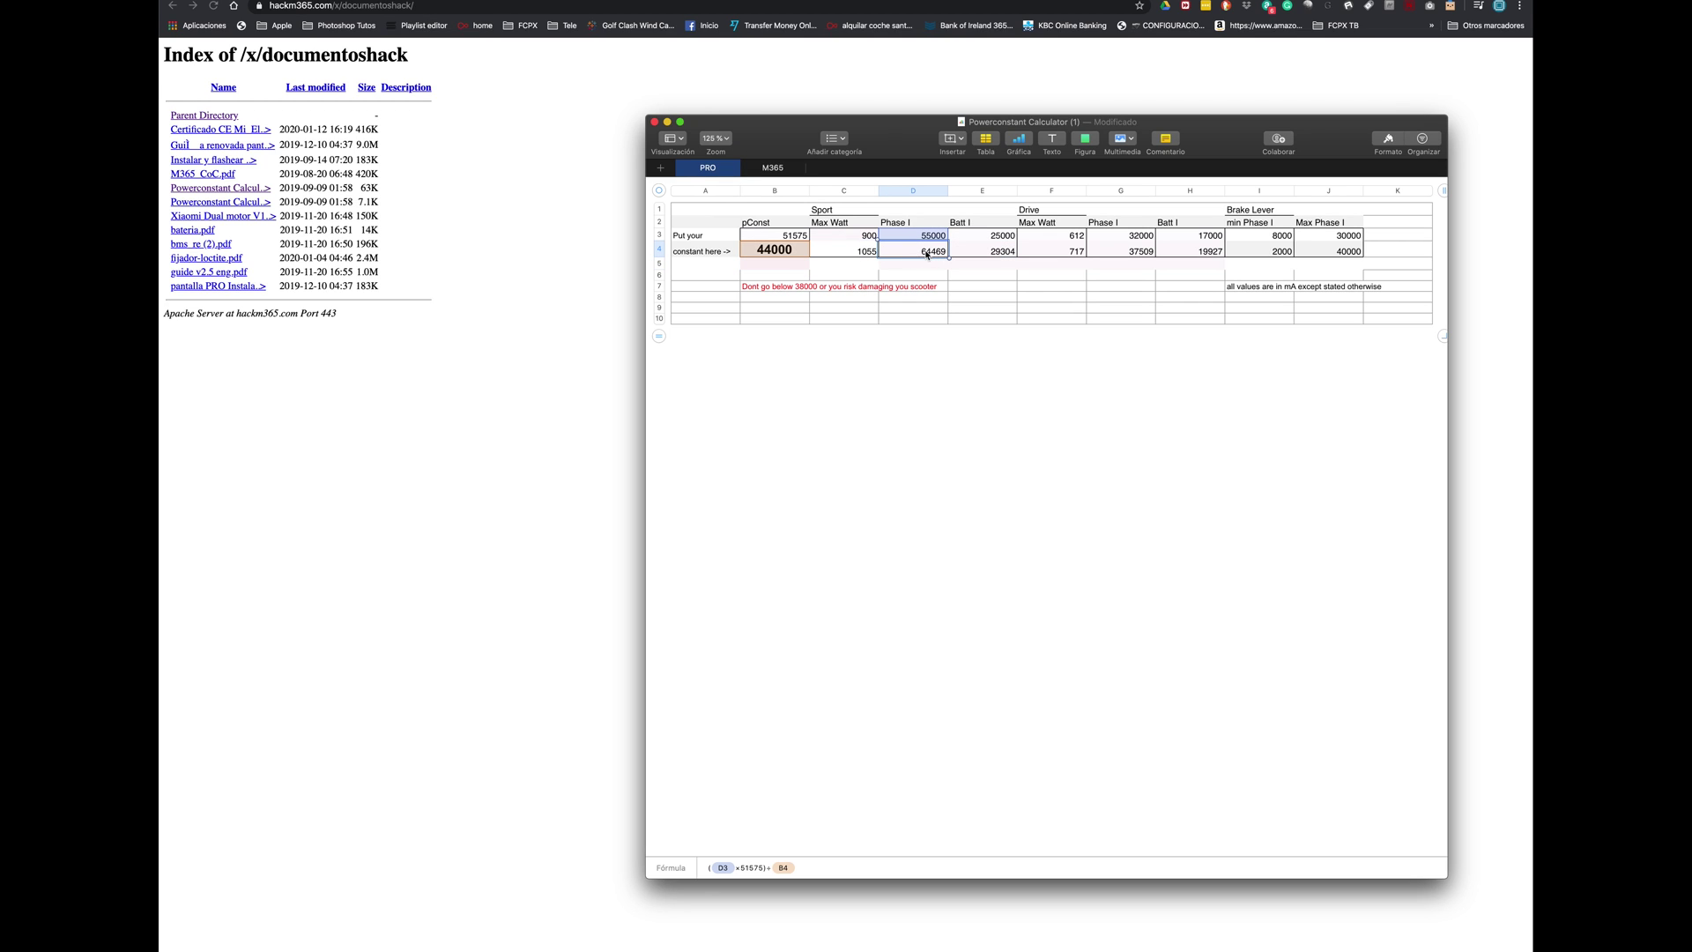
click(1002, 255)
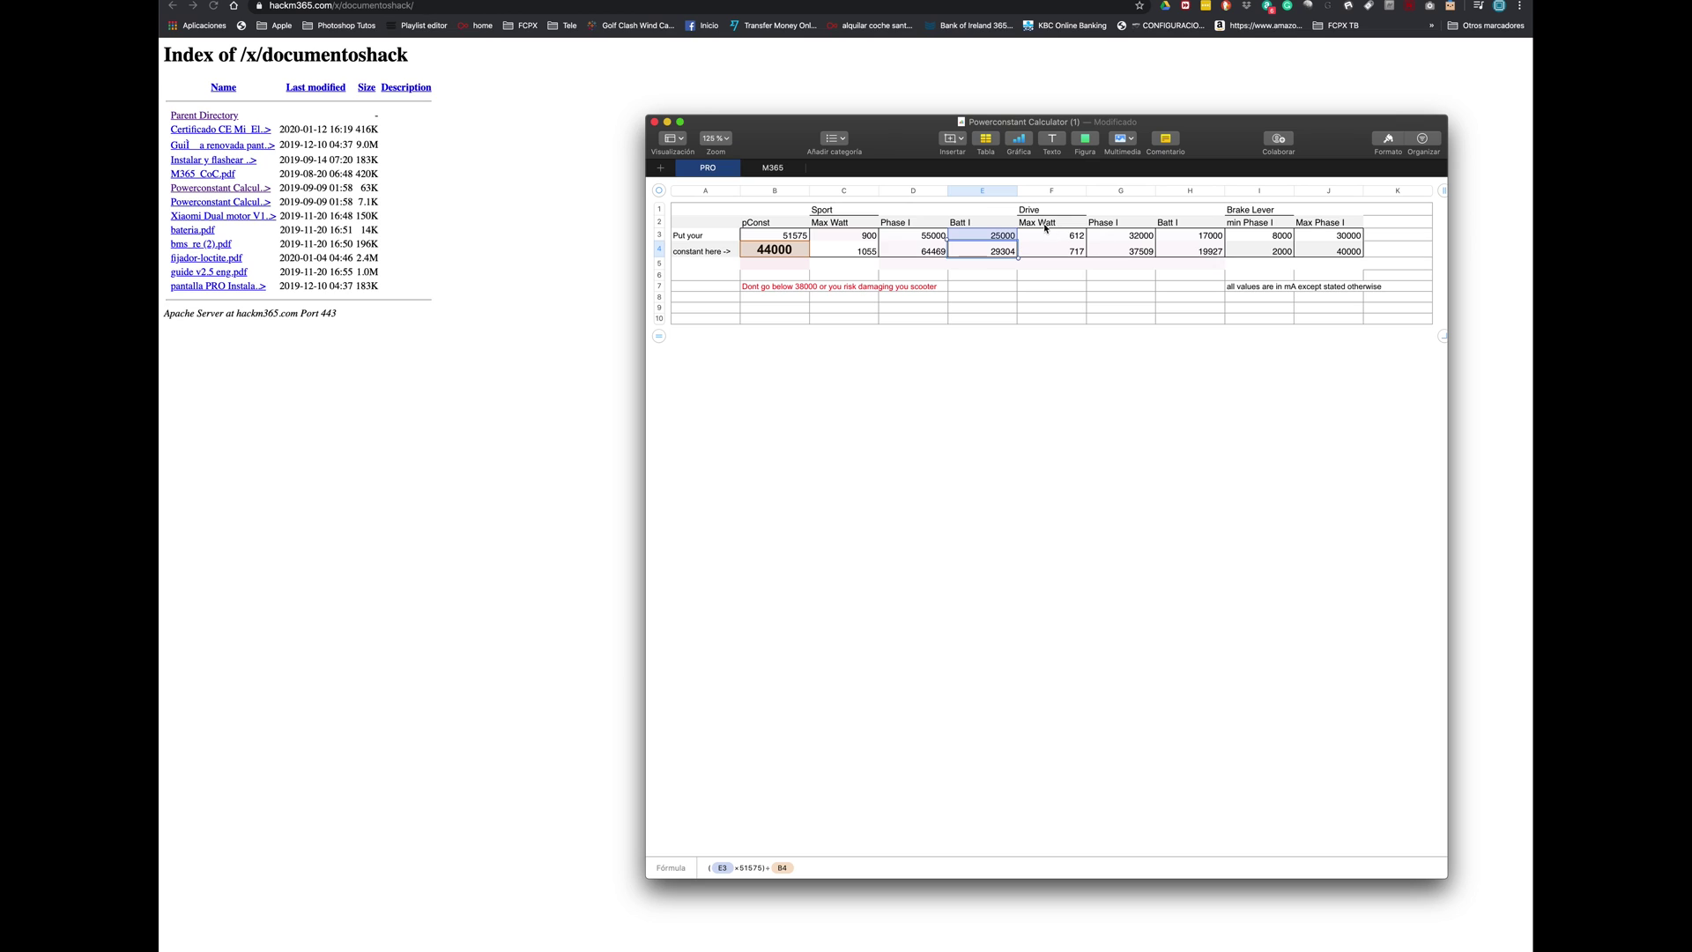
click(835, 210)
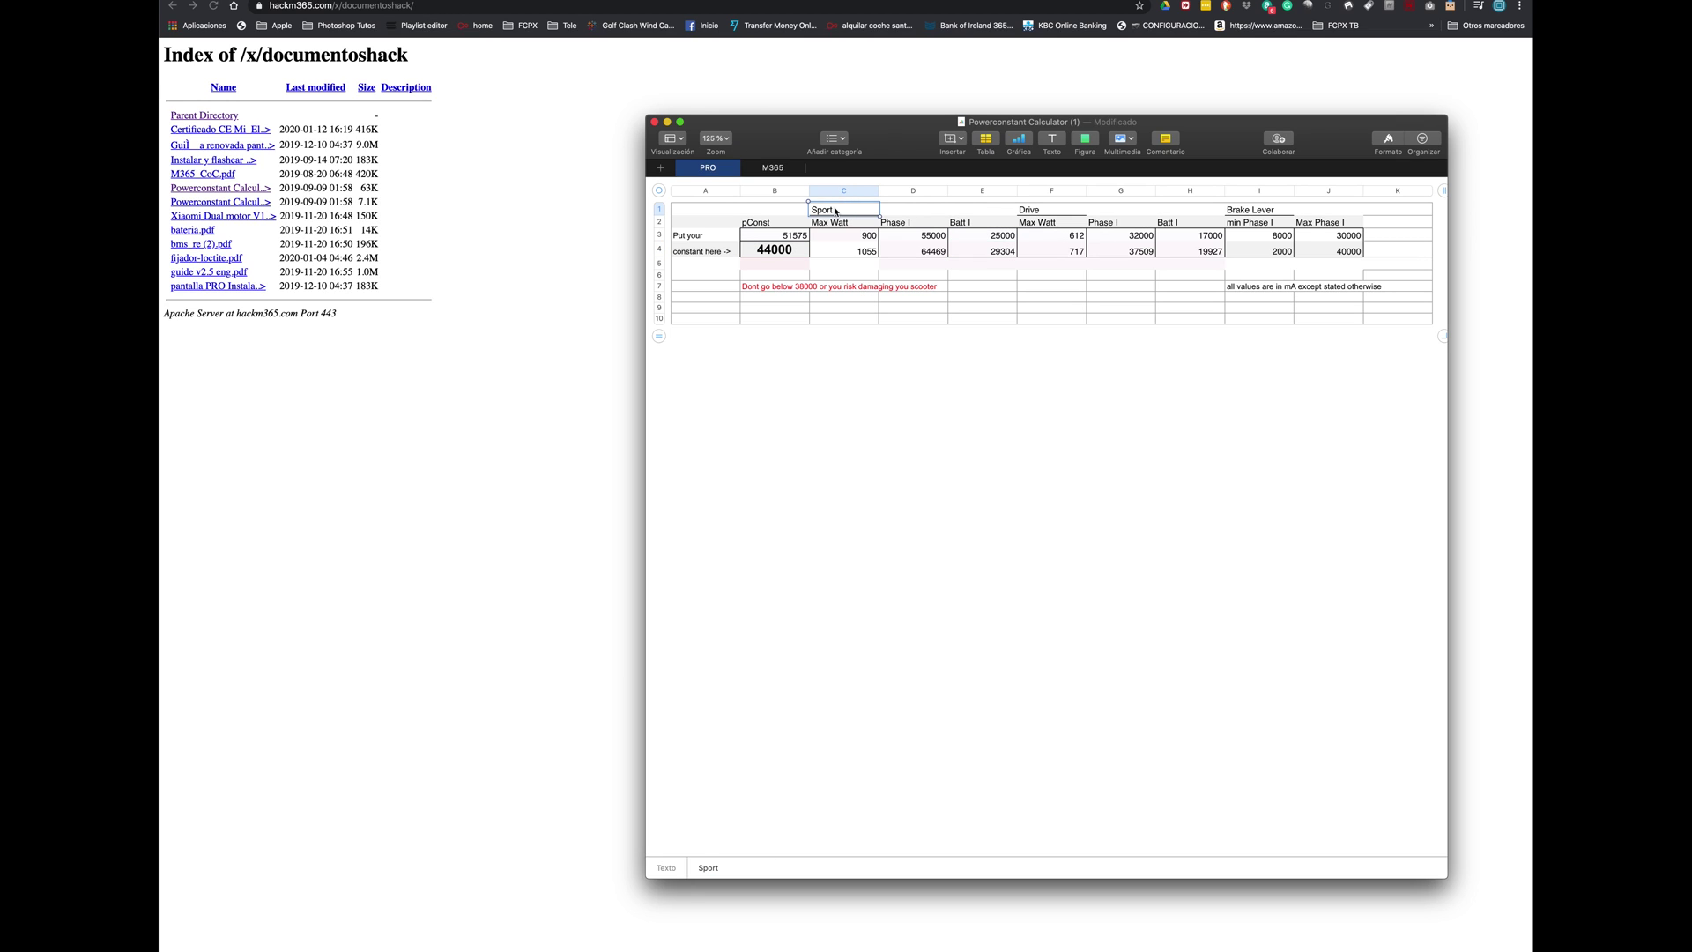
click(1051, 212)
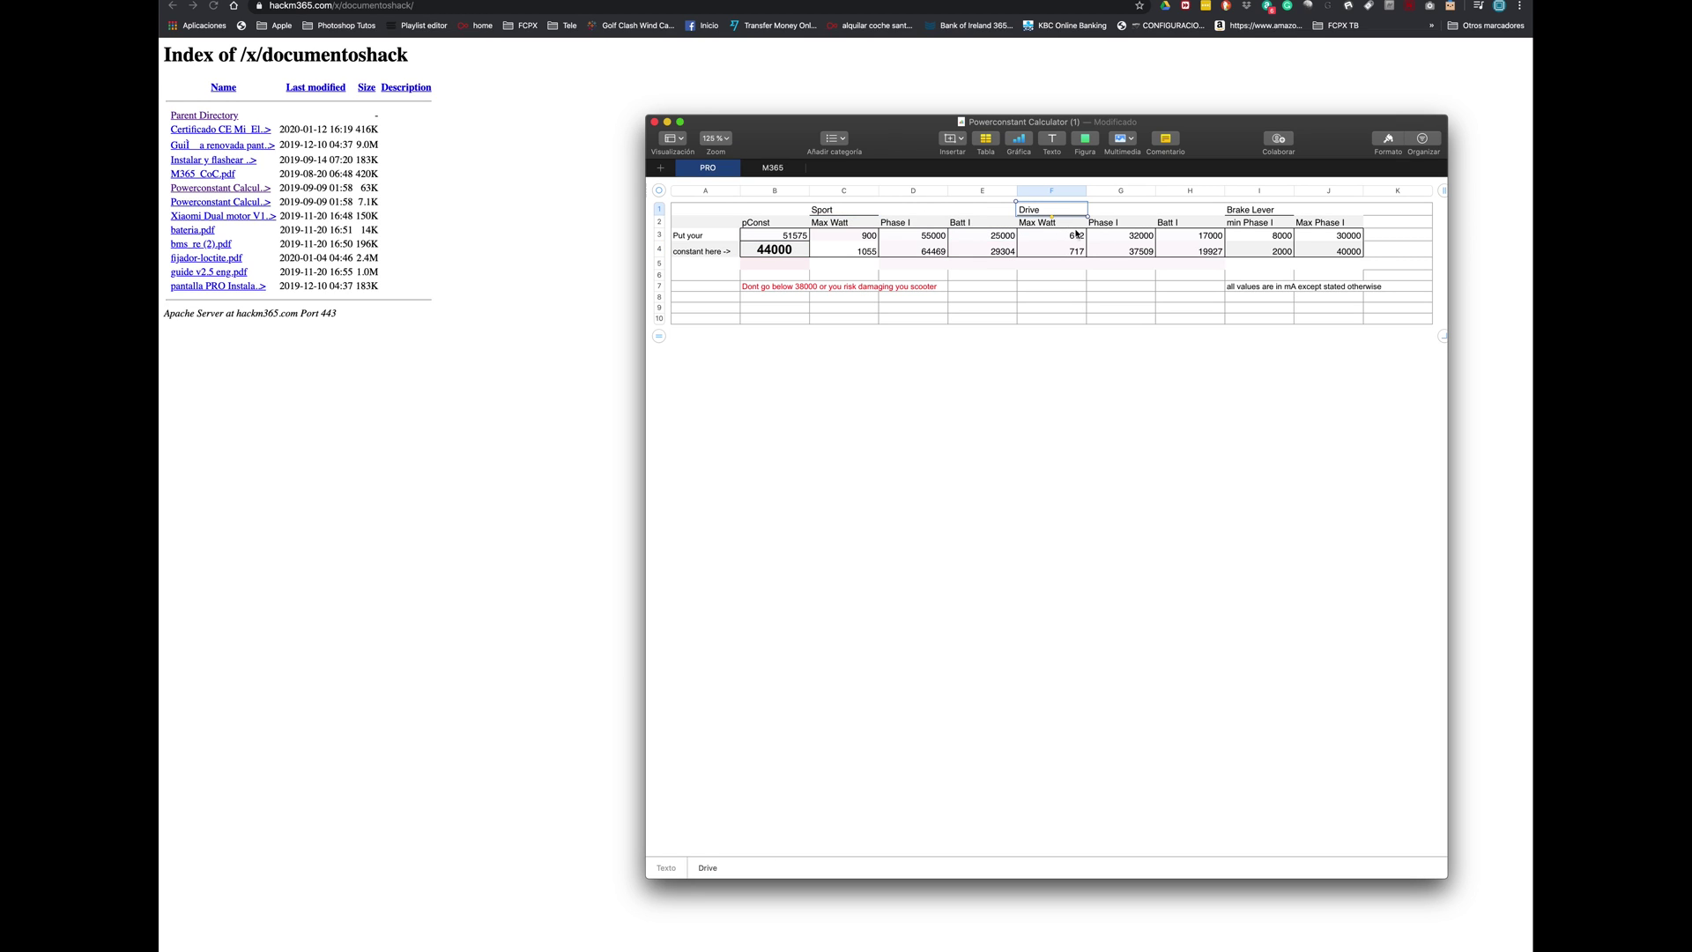
key(Down)
key(Down)
key(Down)
key(Right)
key(Right)
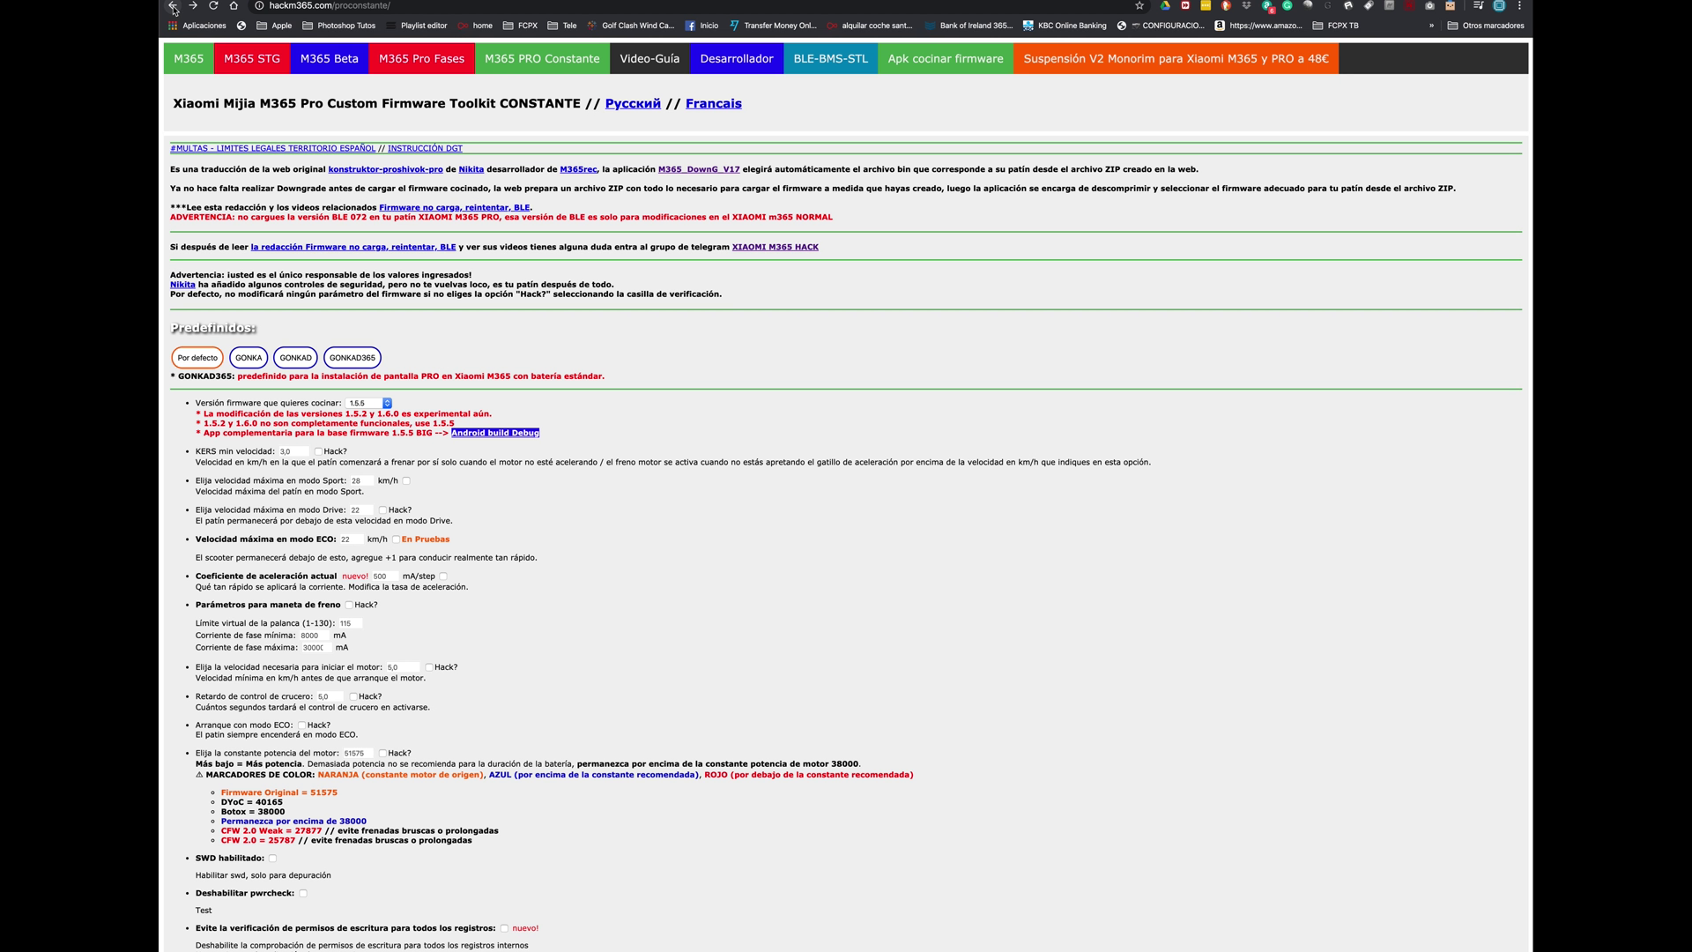
Step: Open the M365 Pro Fases firmware page in the browser and enable the KERS minimum speed hack with a value of 40
click(407, 62)
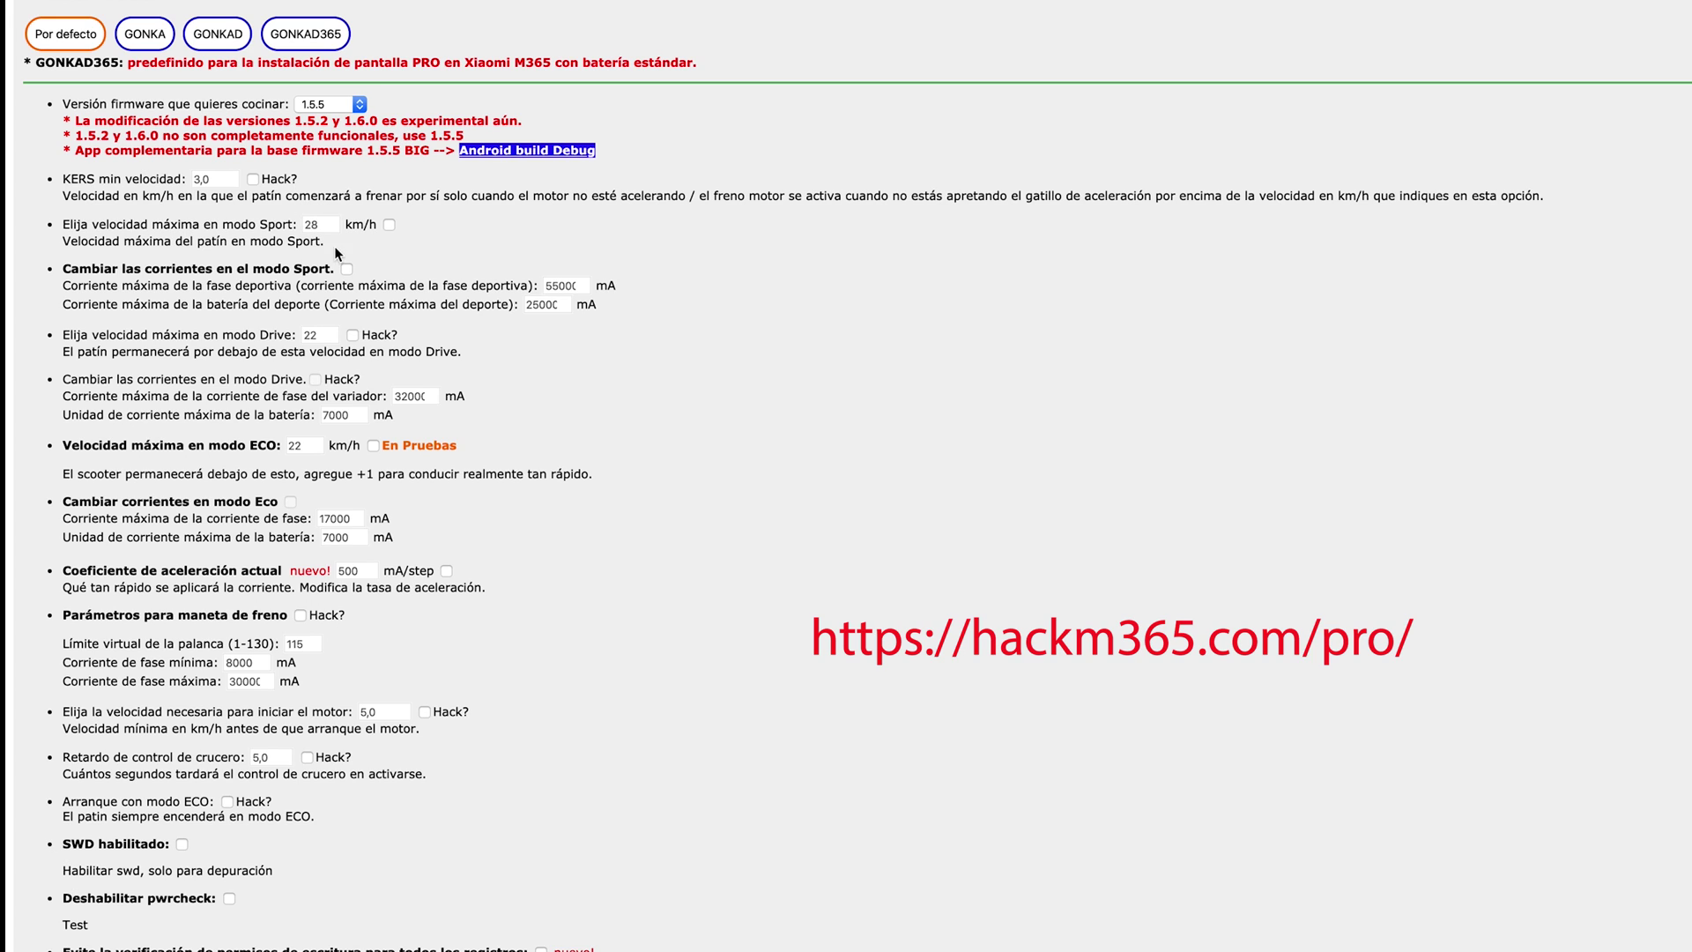
click(254, 179)
drag(211, 179, 190, 179)
text(40)
Step: Enable the custom maximum speed for Sport mode and set it to 37 km/h
click(389, 225)
click(316, 224)
double_click(270, 223)
Step: Enable the Sport-mode current changes and enter the calculator's values: 64469 mA maximum phase current and 29304 mA maximum battery current
drag(63, 276, 345, 271)
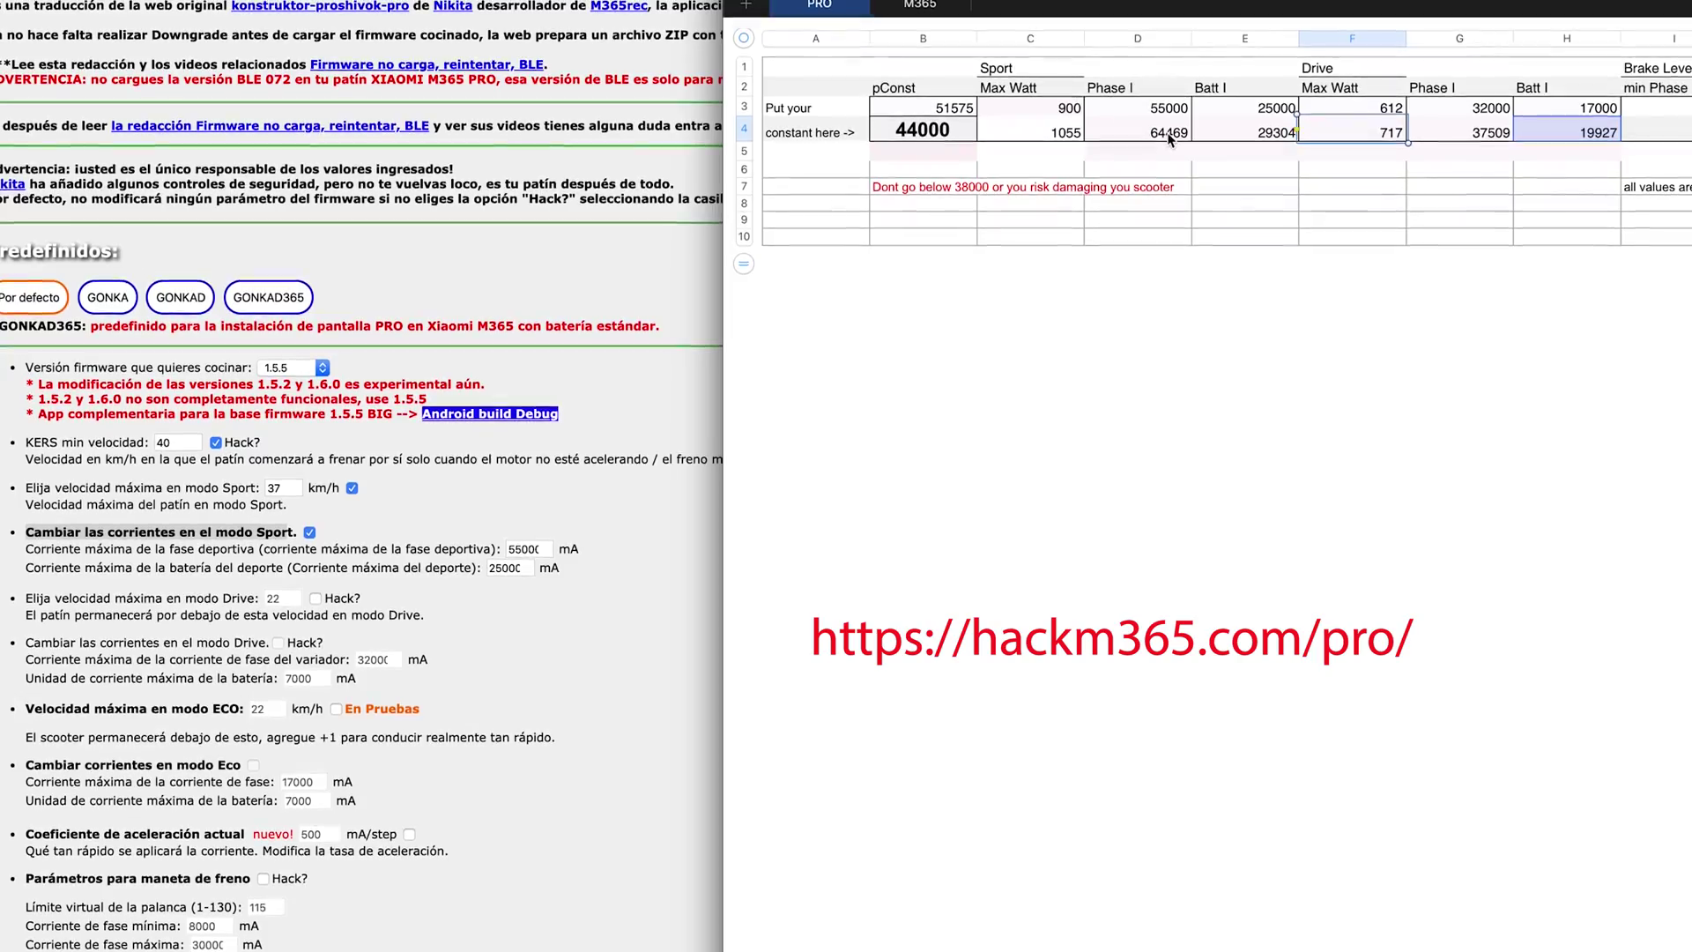
right_click(1162, 134)
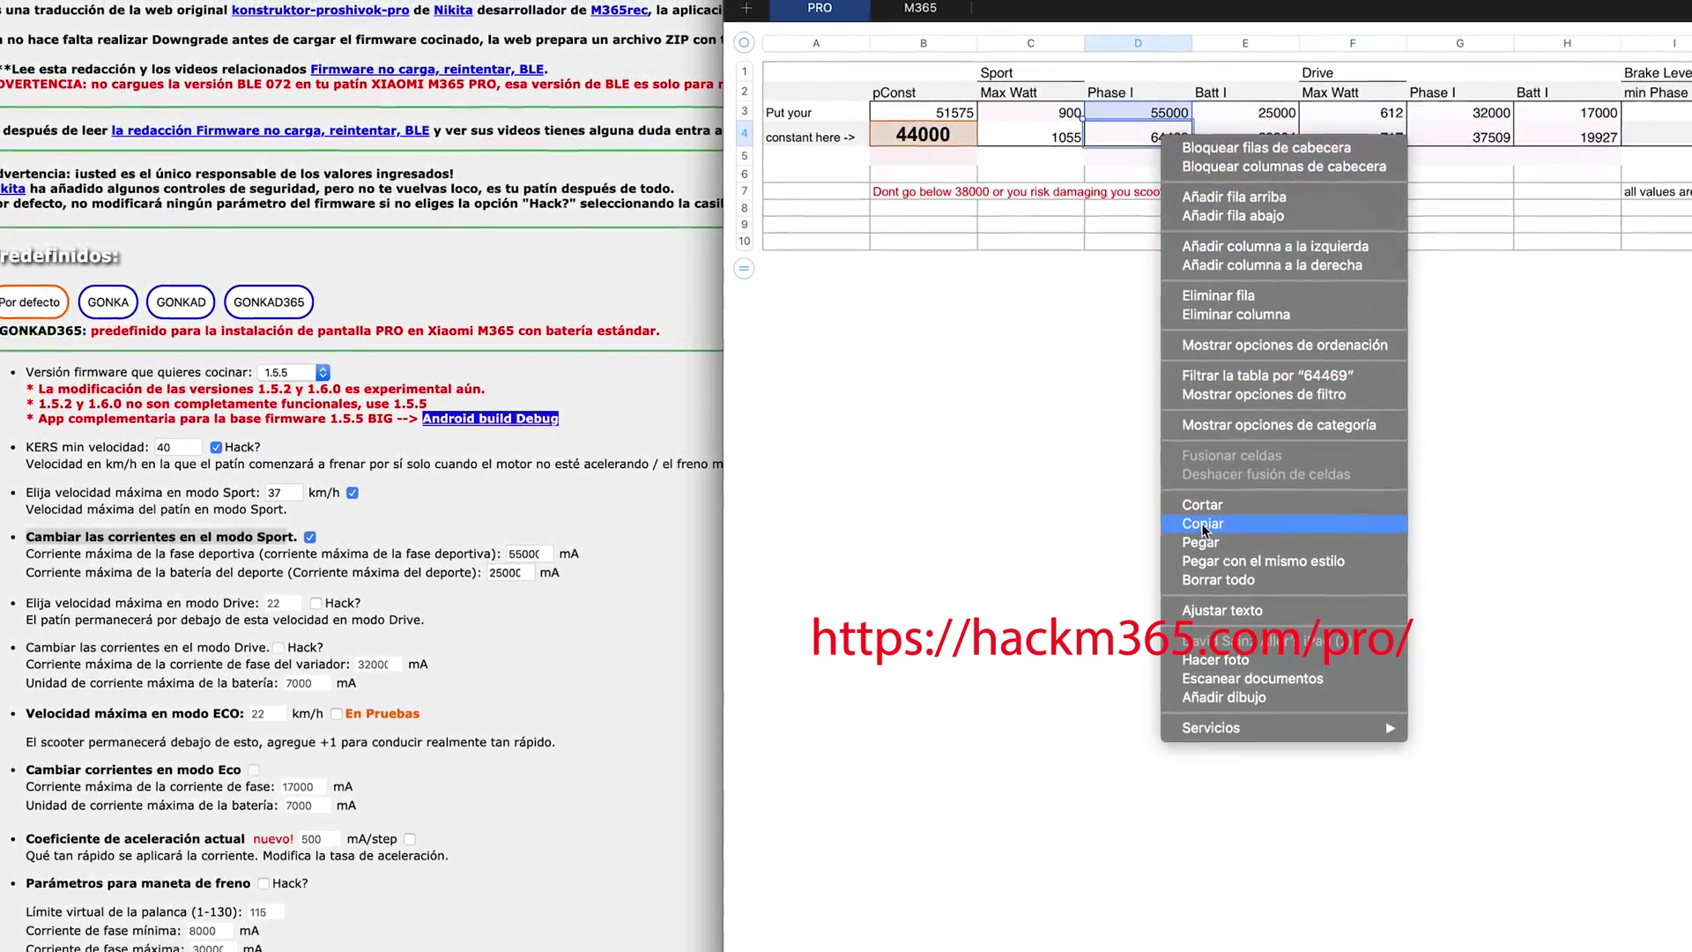
click(1202, 522)
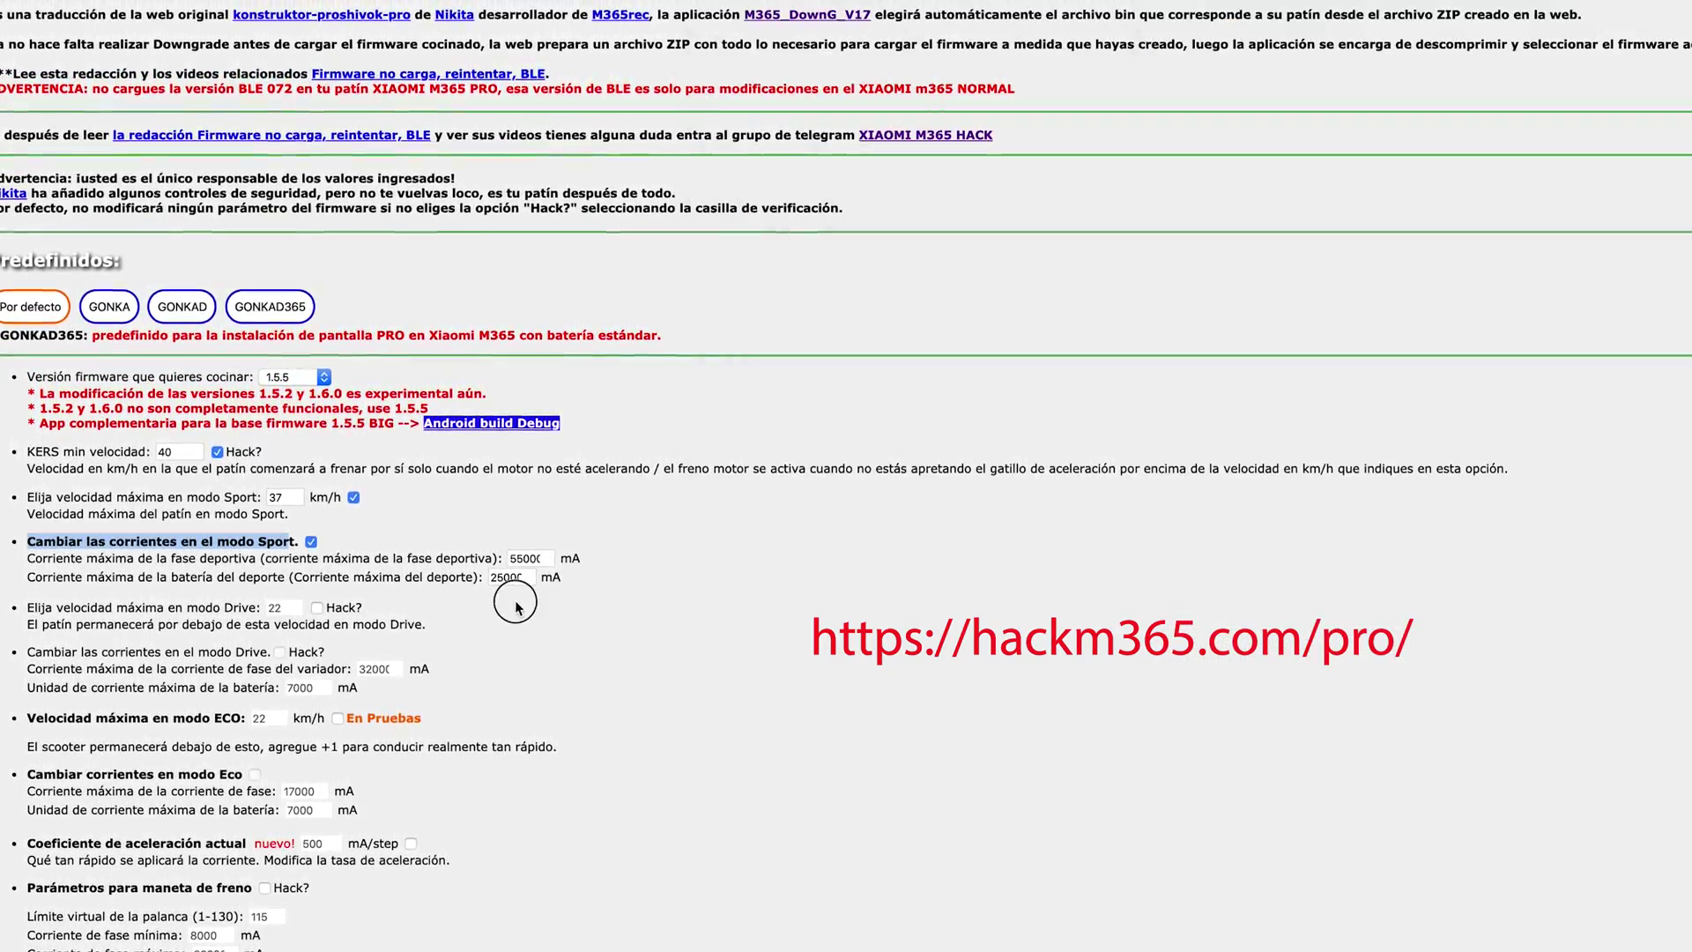
click(522, 557)
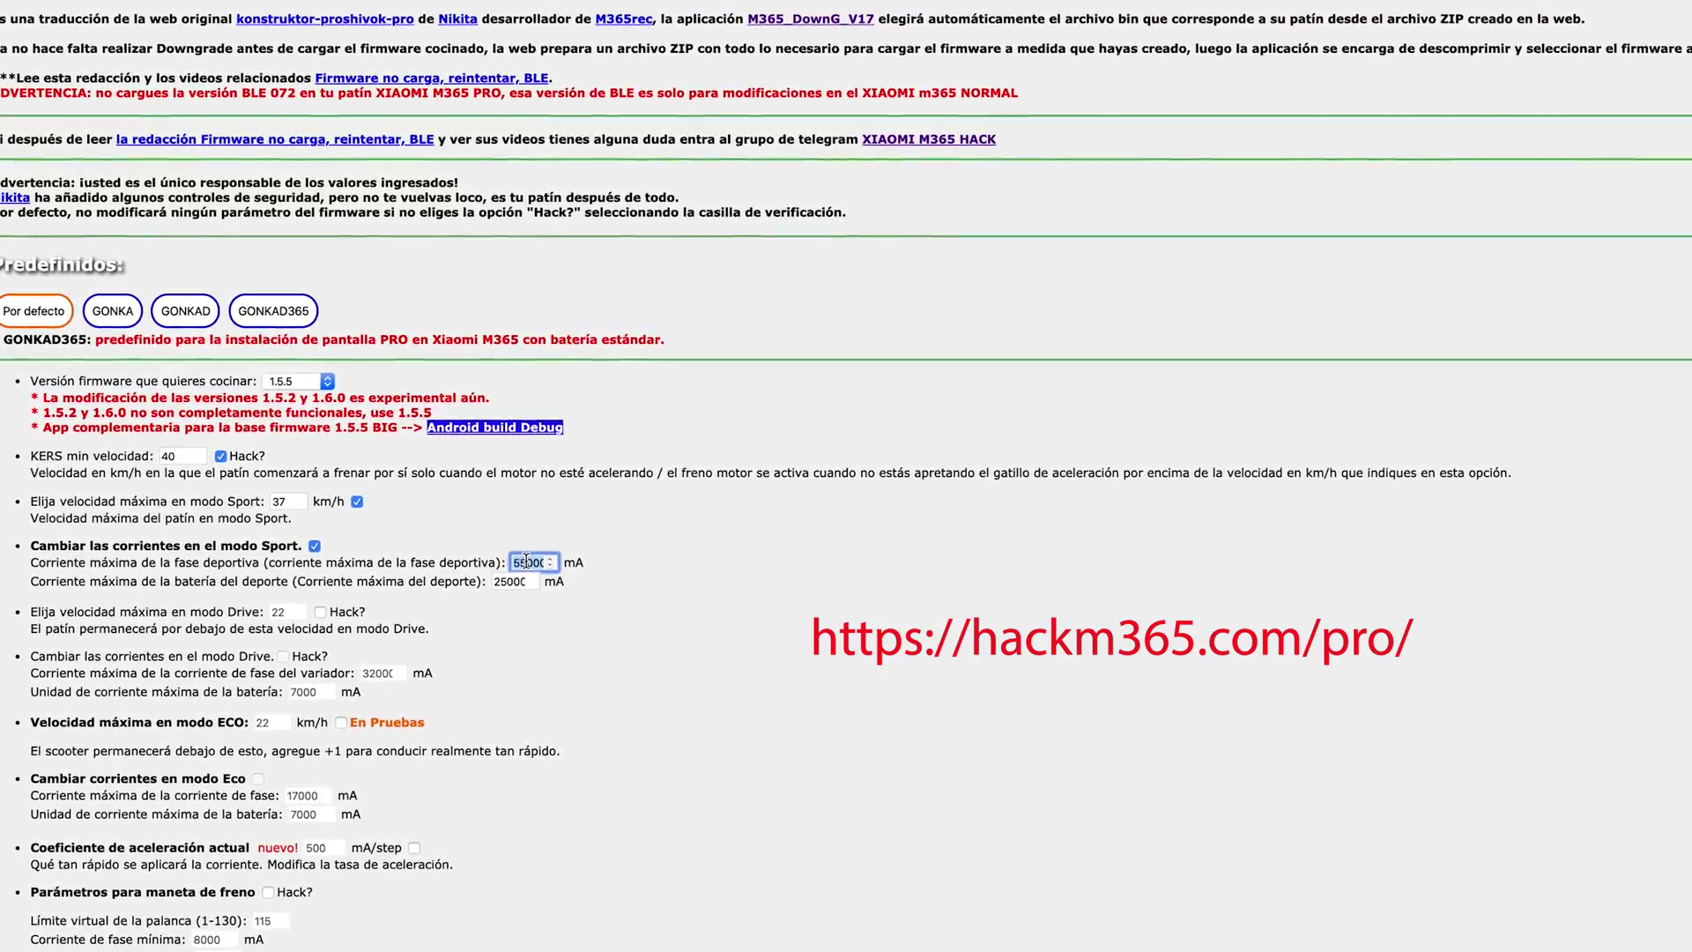
text(64469)
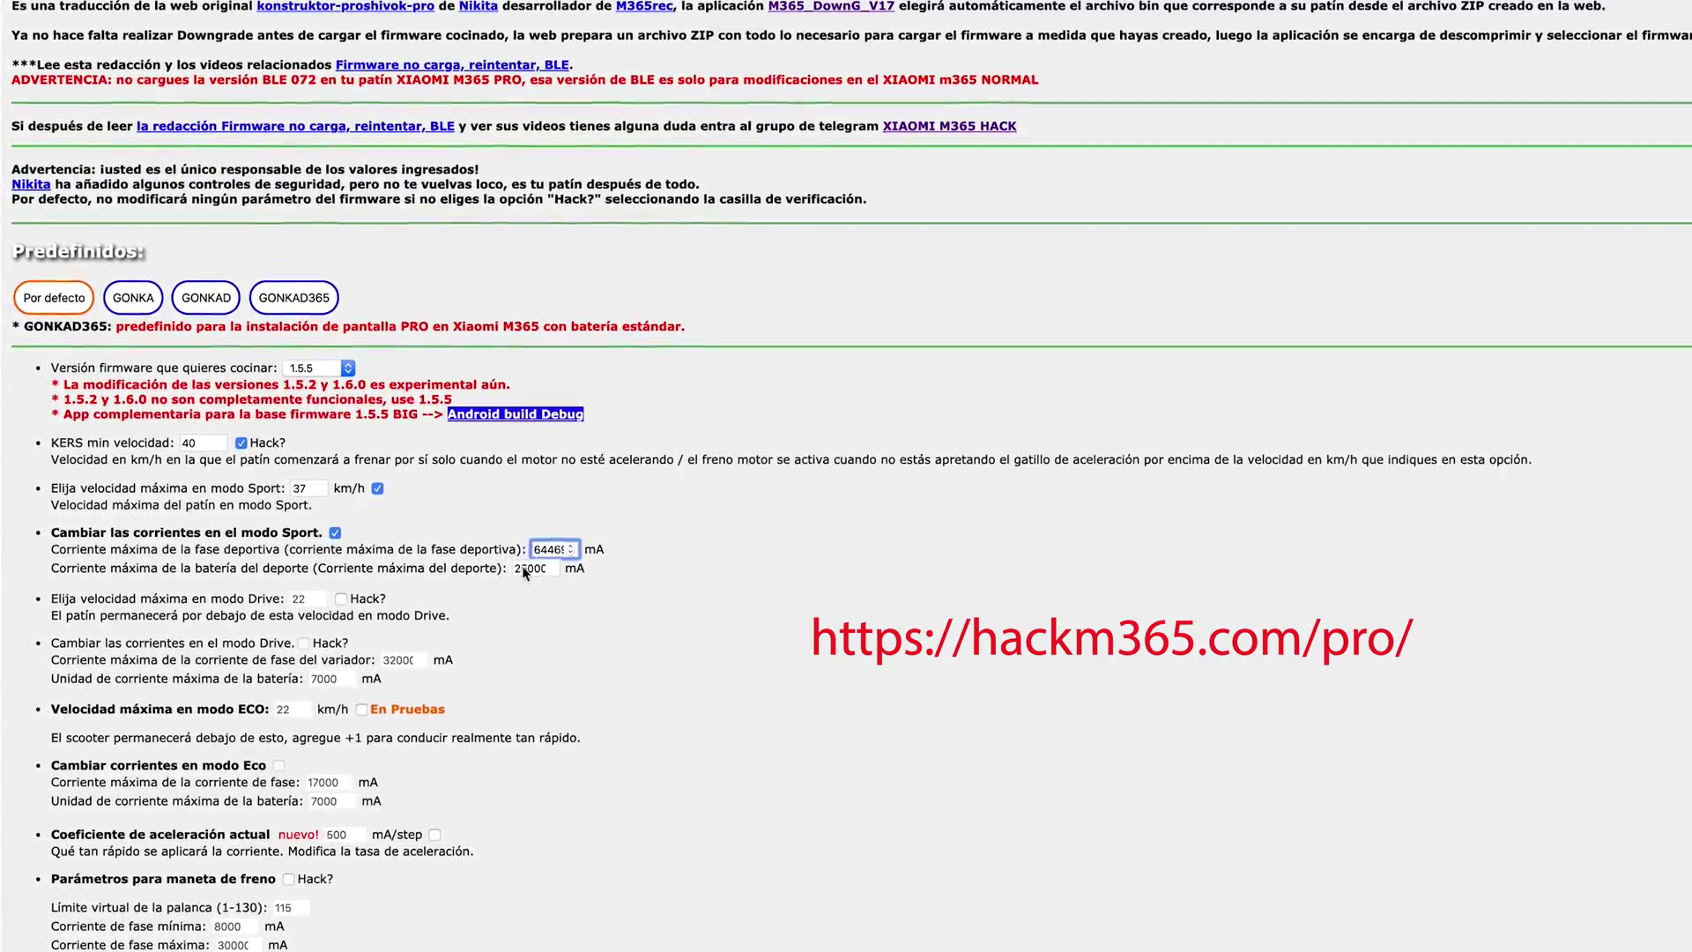
click(523, 569)
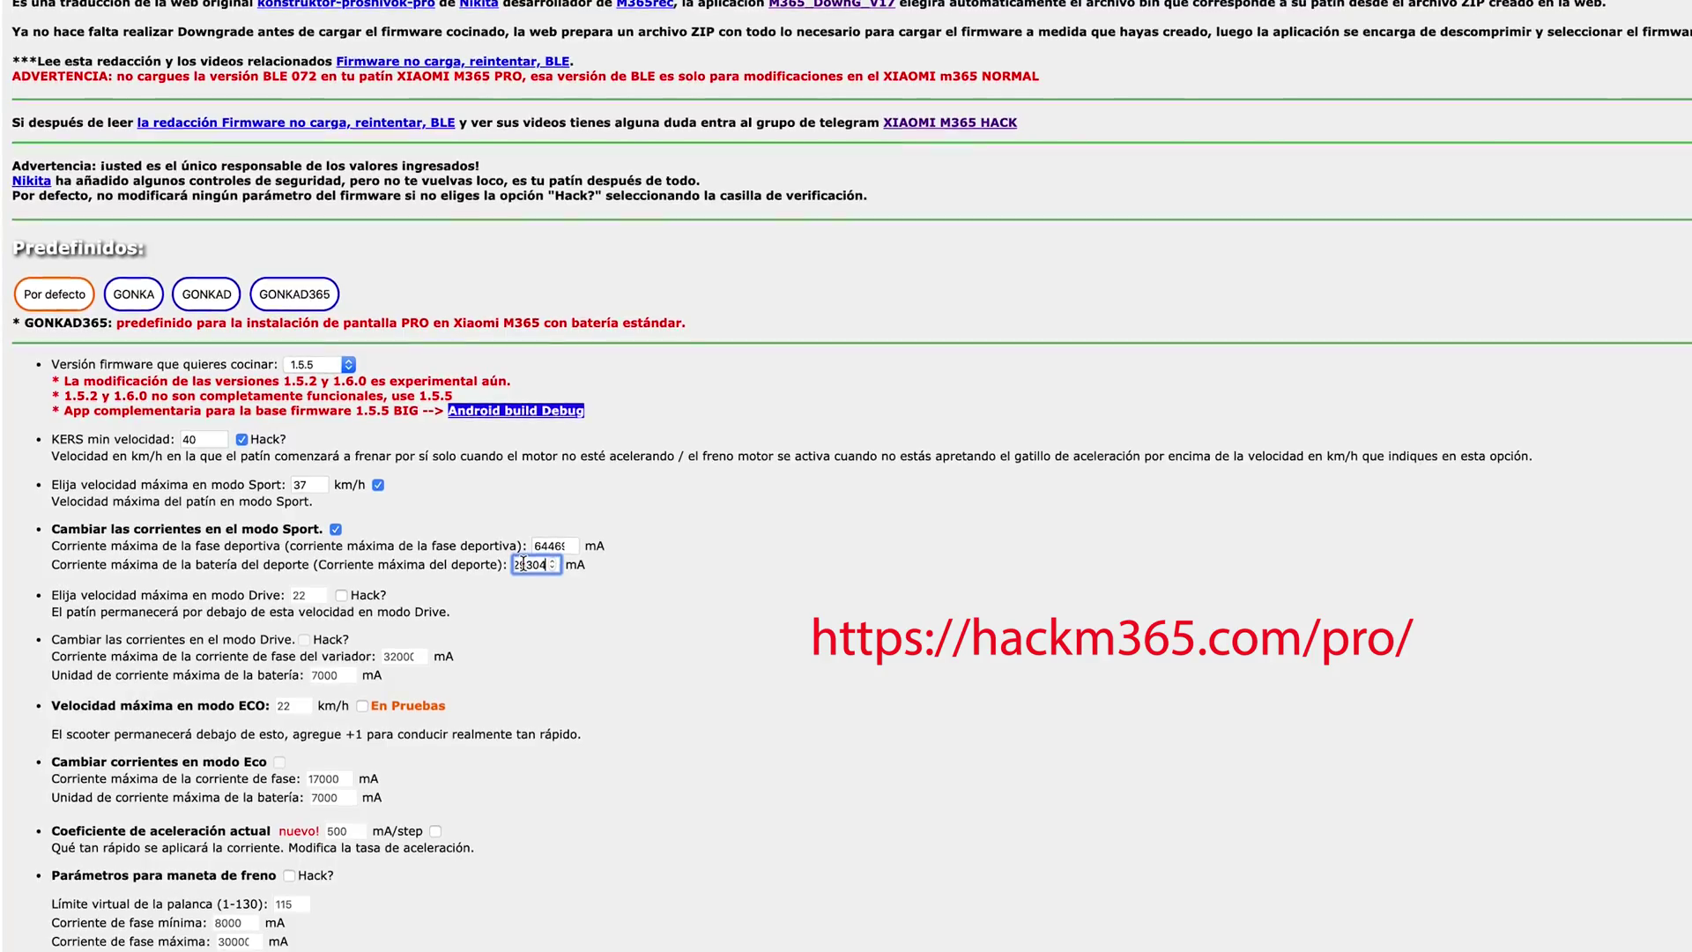
double_click(522, 565)
text(29304)
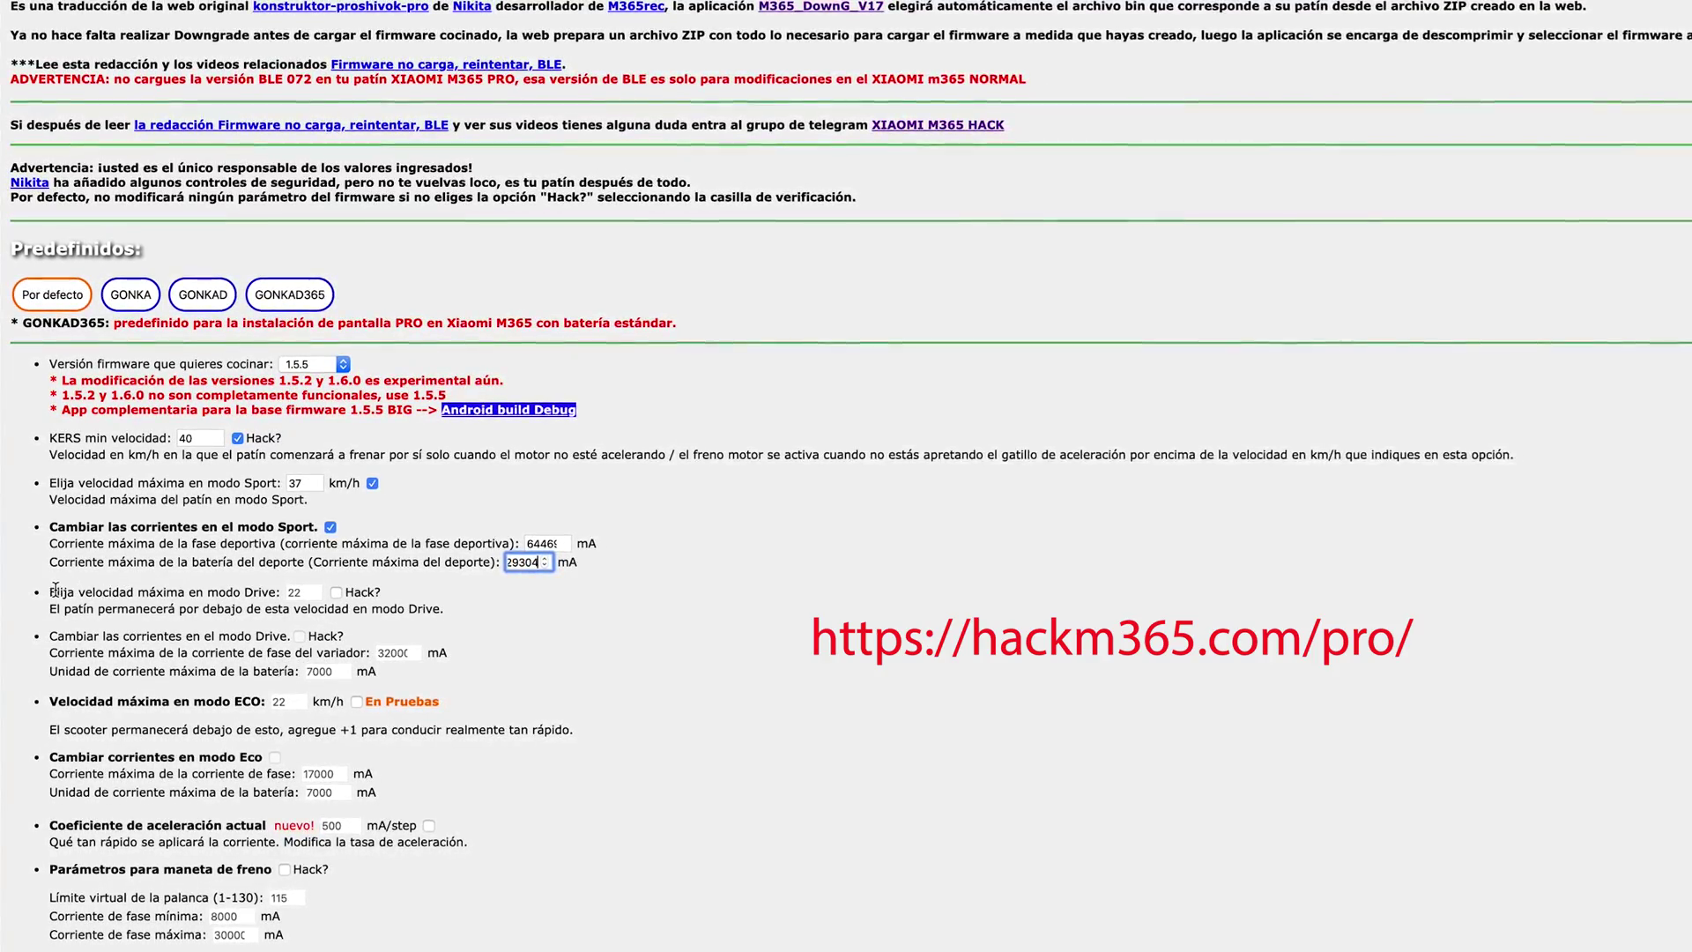
Step: Enable the maximum speed hack for Drive mode and set the speed to 26
double_click(254, 597)
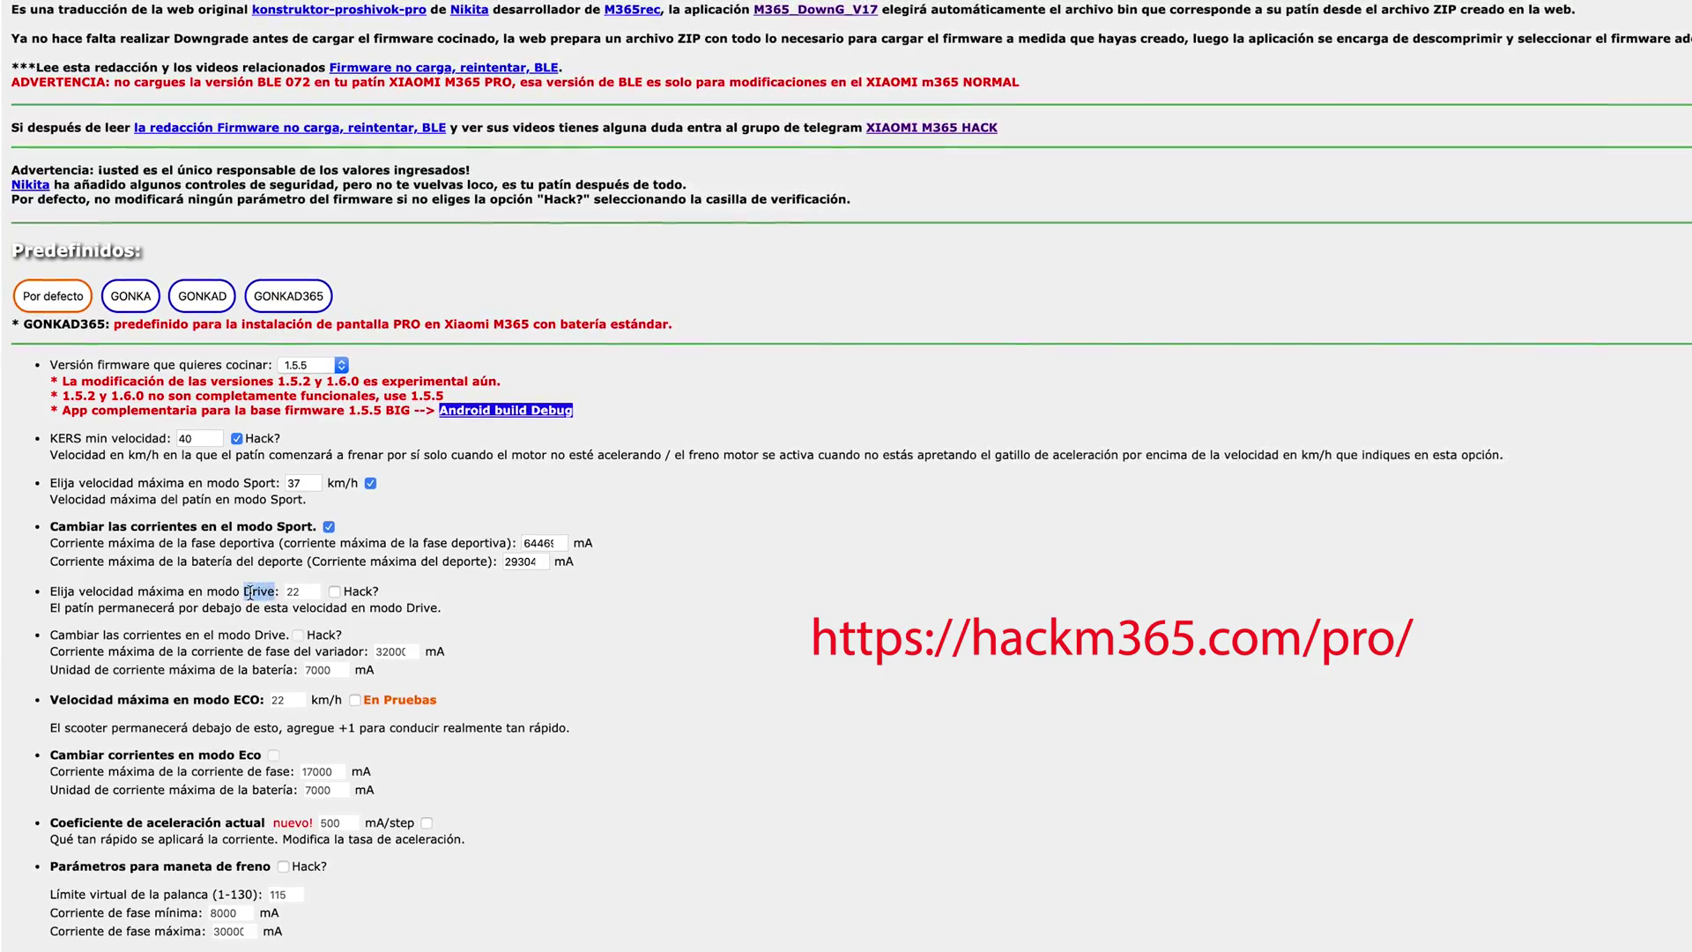
click(334, 591)
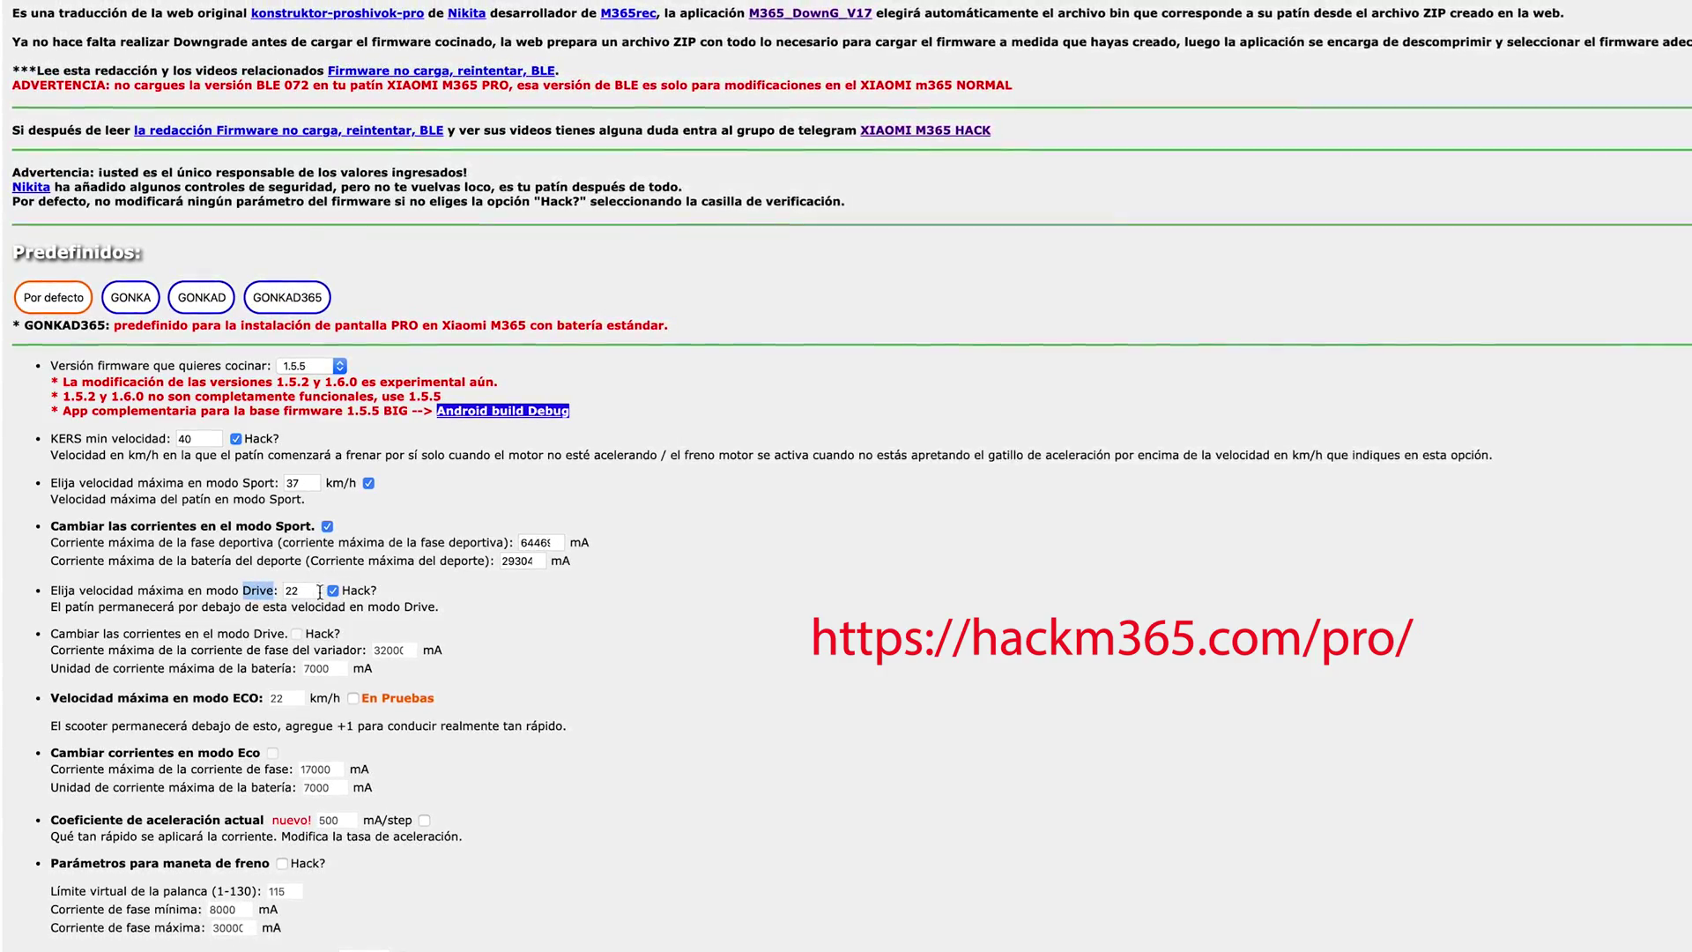
click(311, 595)
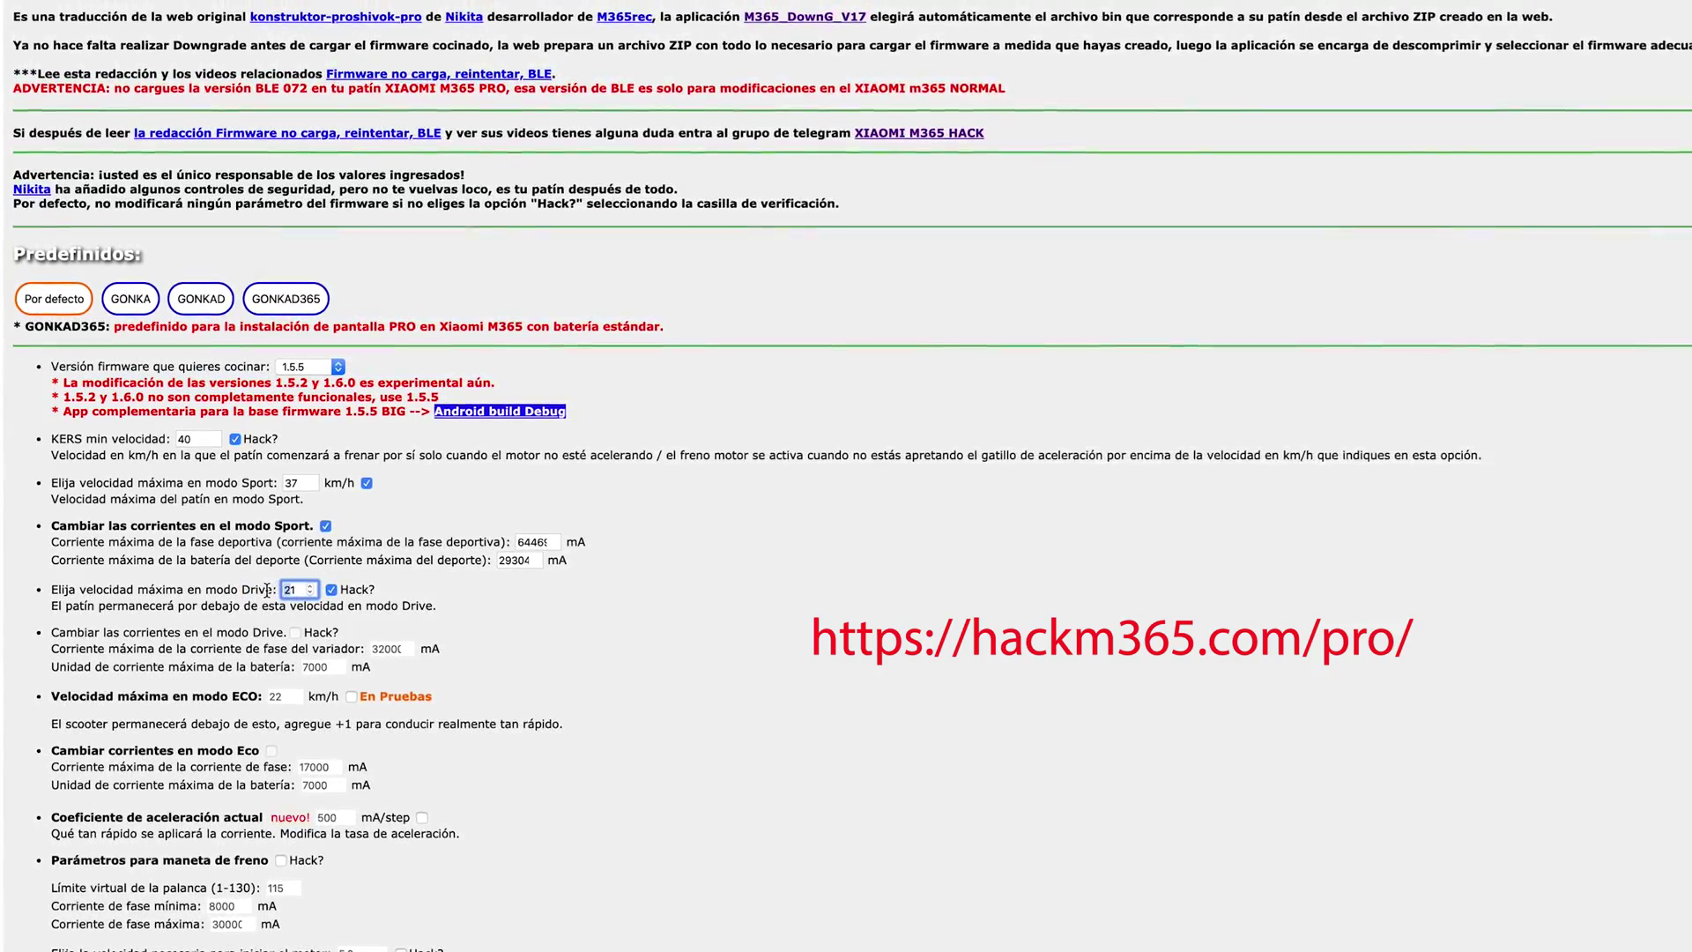
key(BackSpace)
text(6)
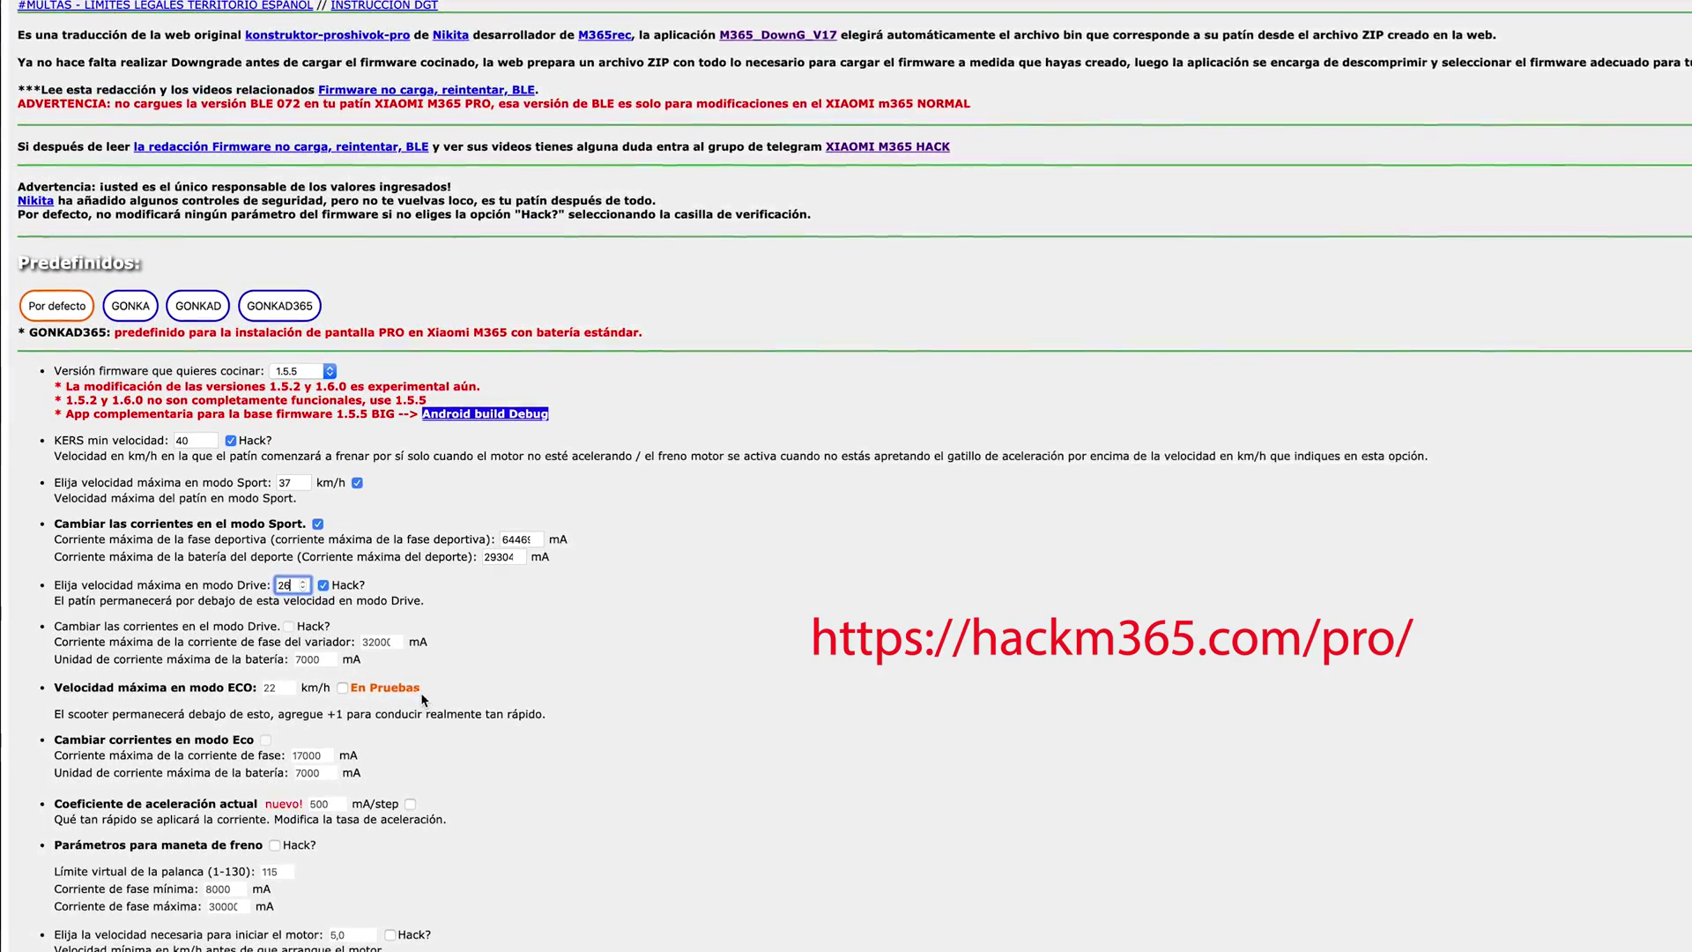
Step: Check the testing note on the ECO maximum speed and the brake lever phase currents in the calculator
drag(416, 688, 359, 685)
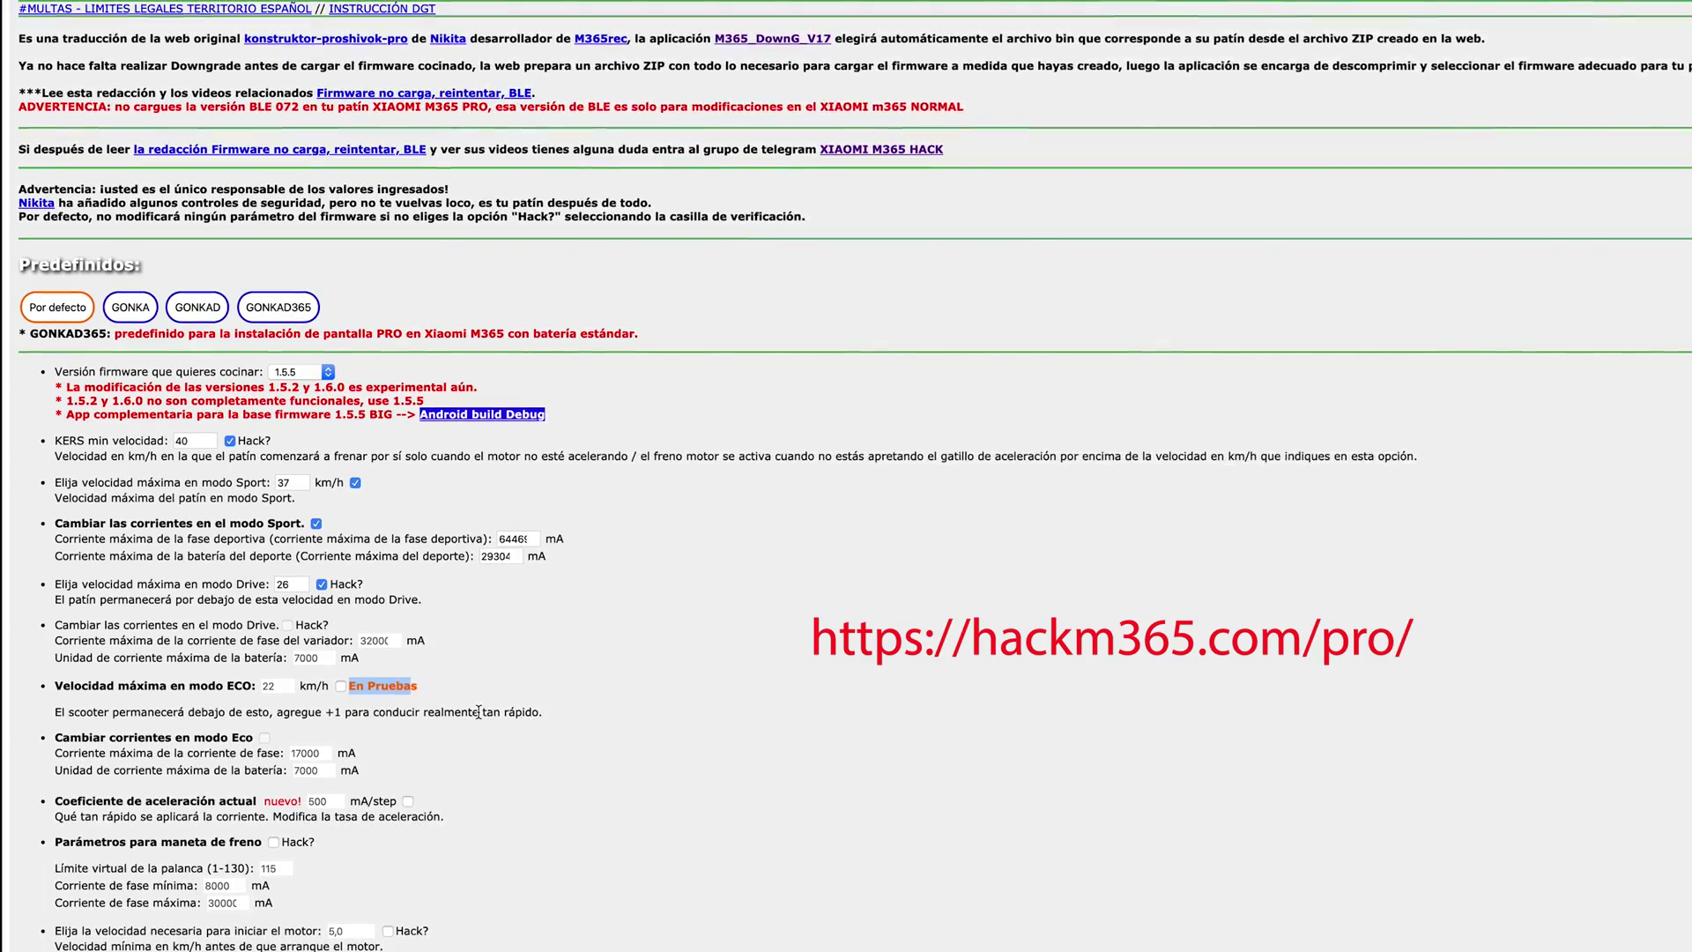
click(543, 729)
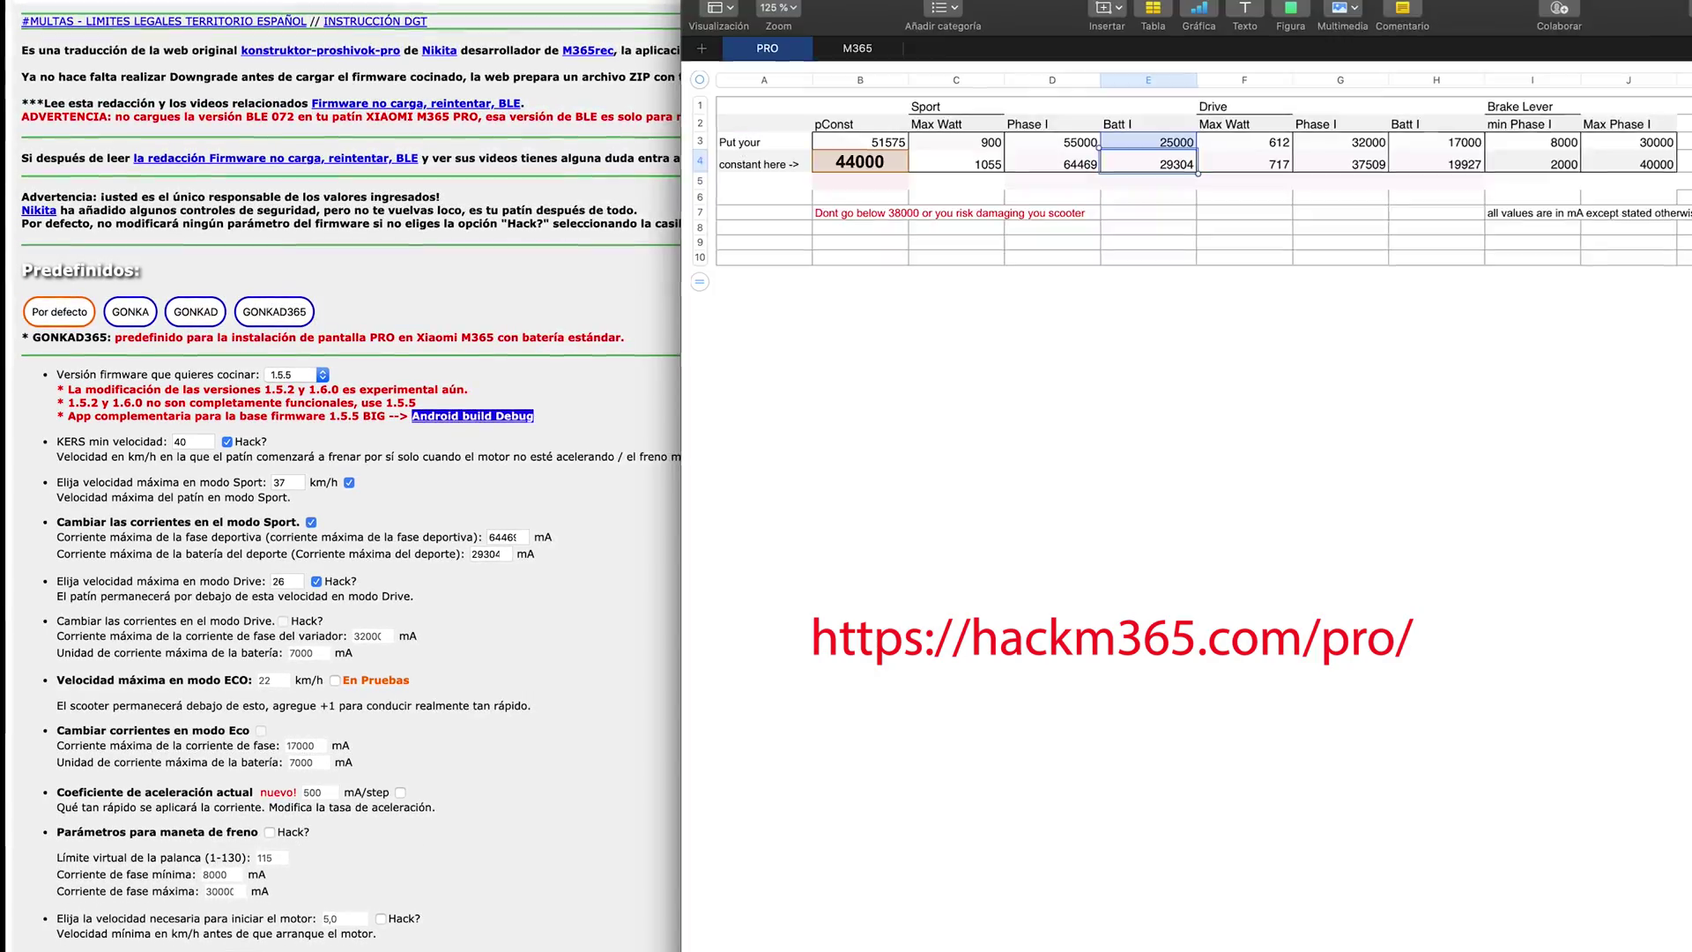
click(1557, 165)
click(1580, 171)
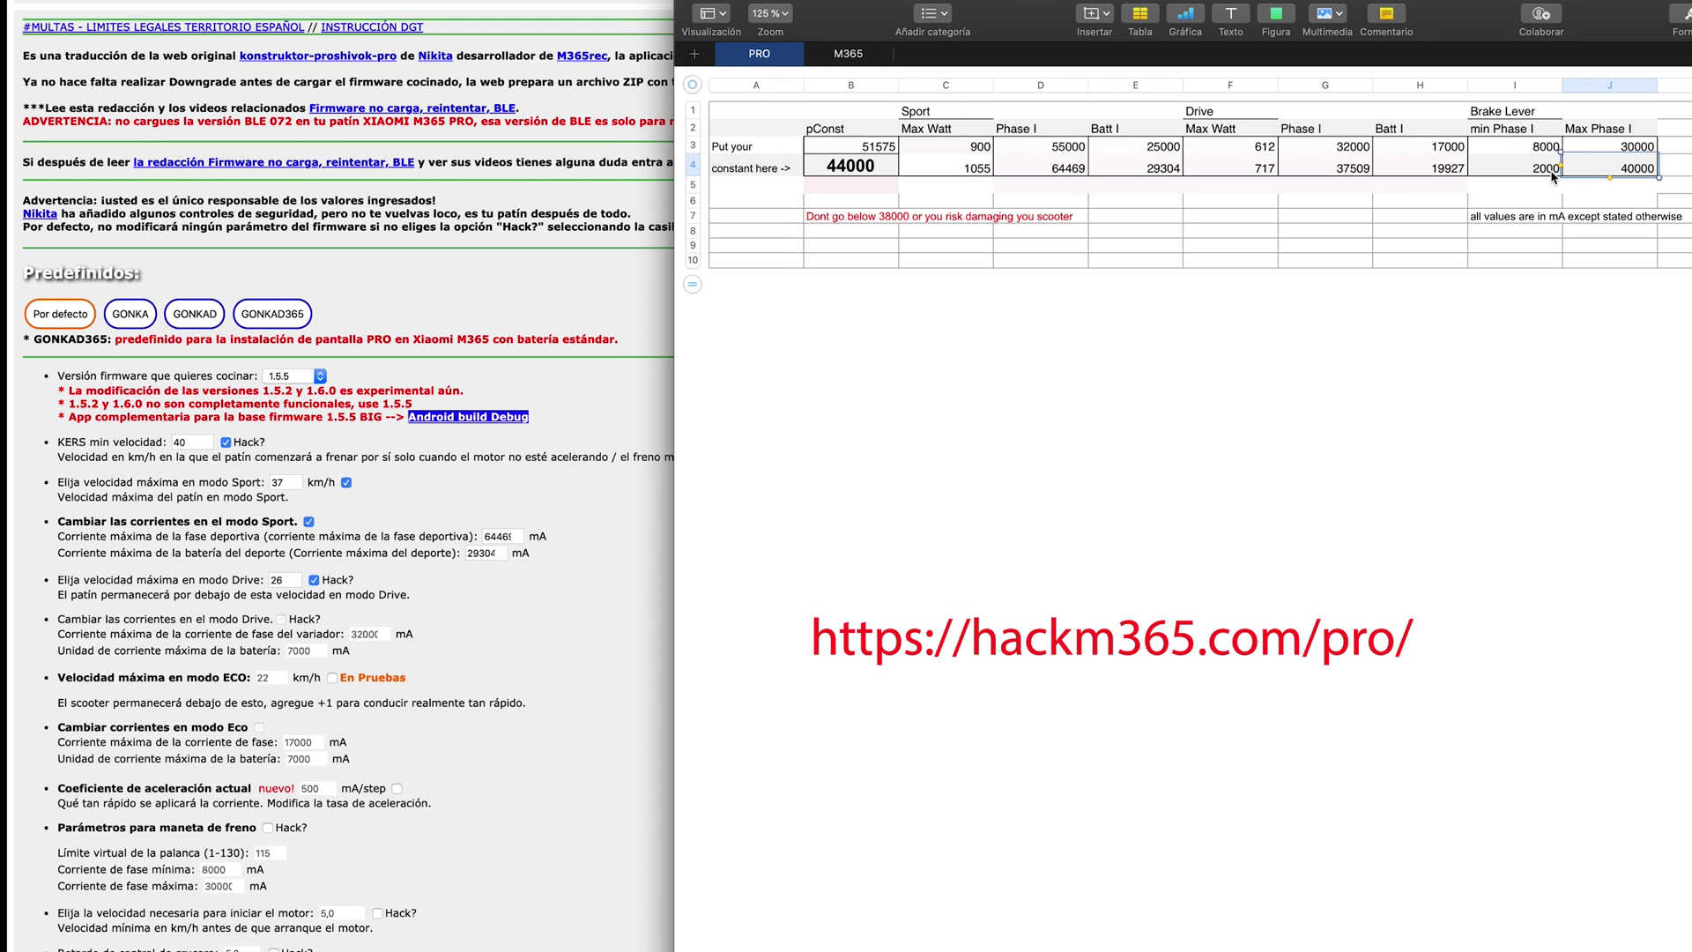
Step: Check the calculator's brake lever currents, enable the brake lever parameters hack and set the virtual lever limit to 130
click(1552, 175)
click(1617, 178)
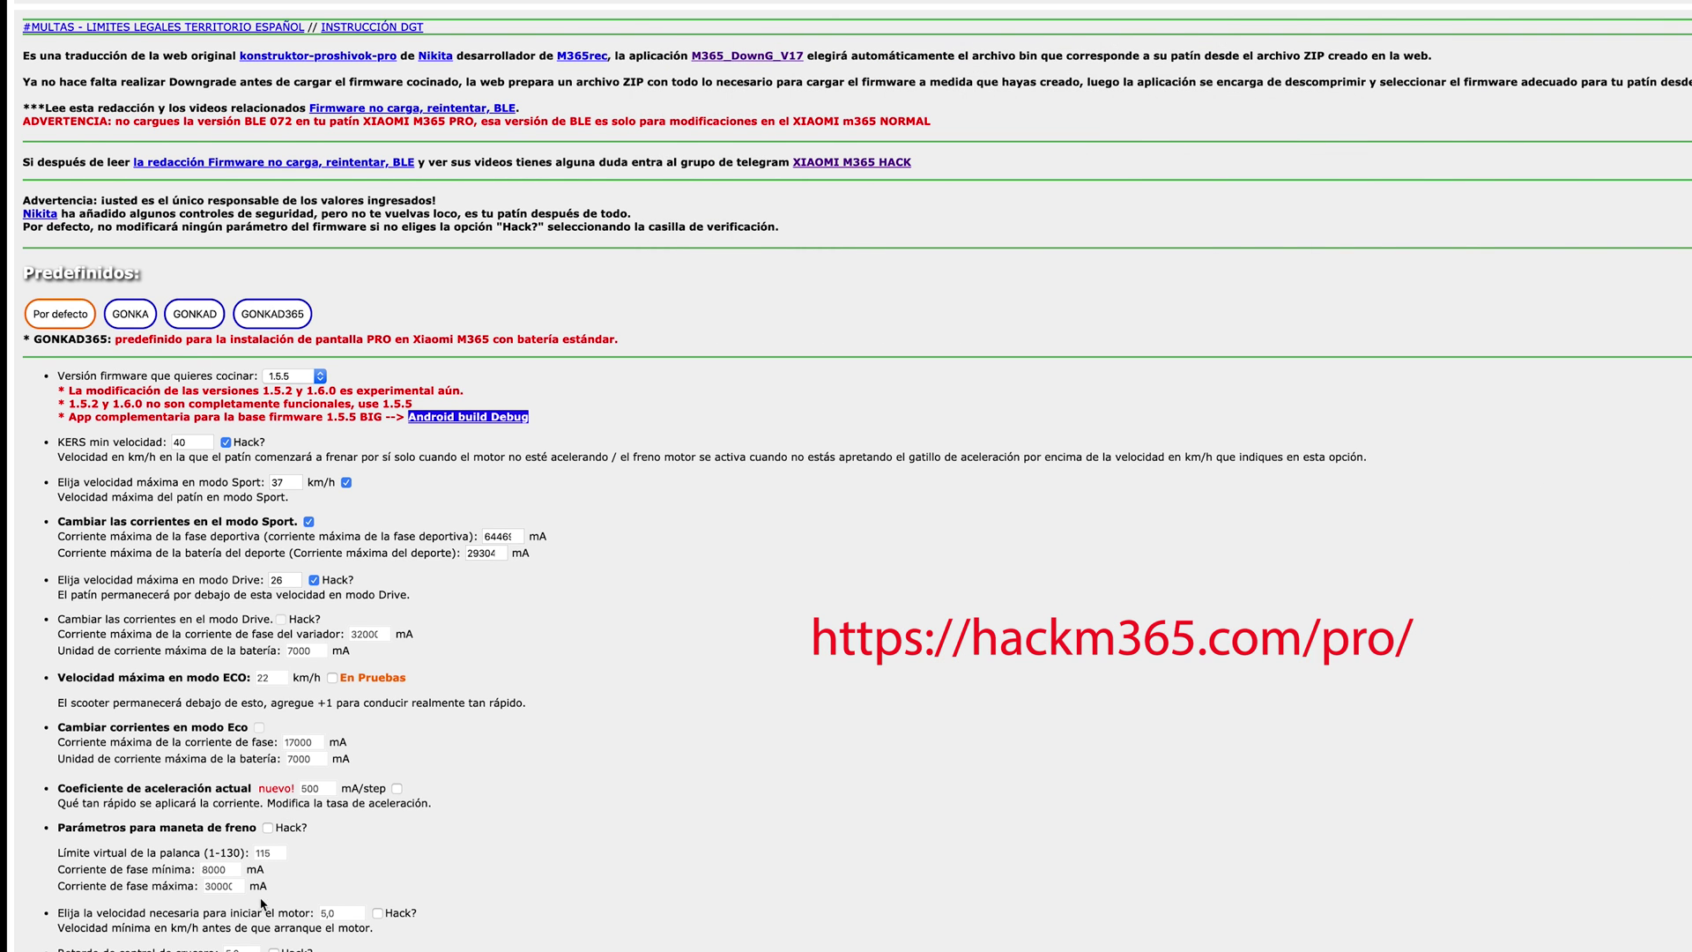
click(267, 828)
click(271, 853)
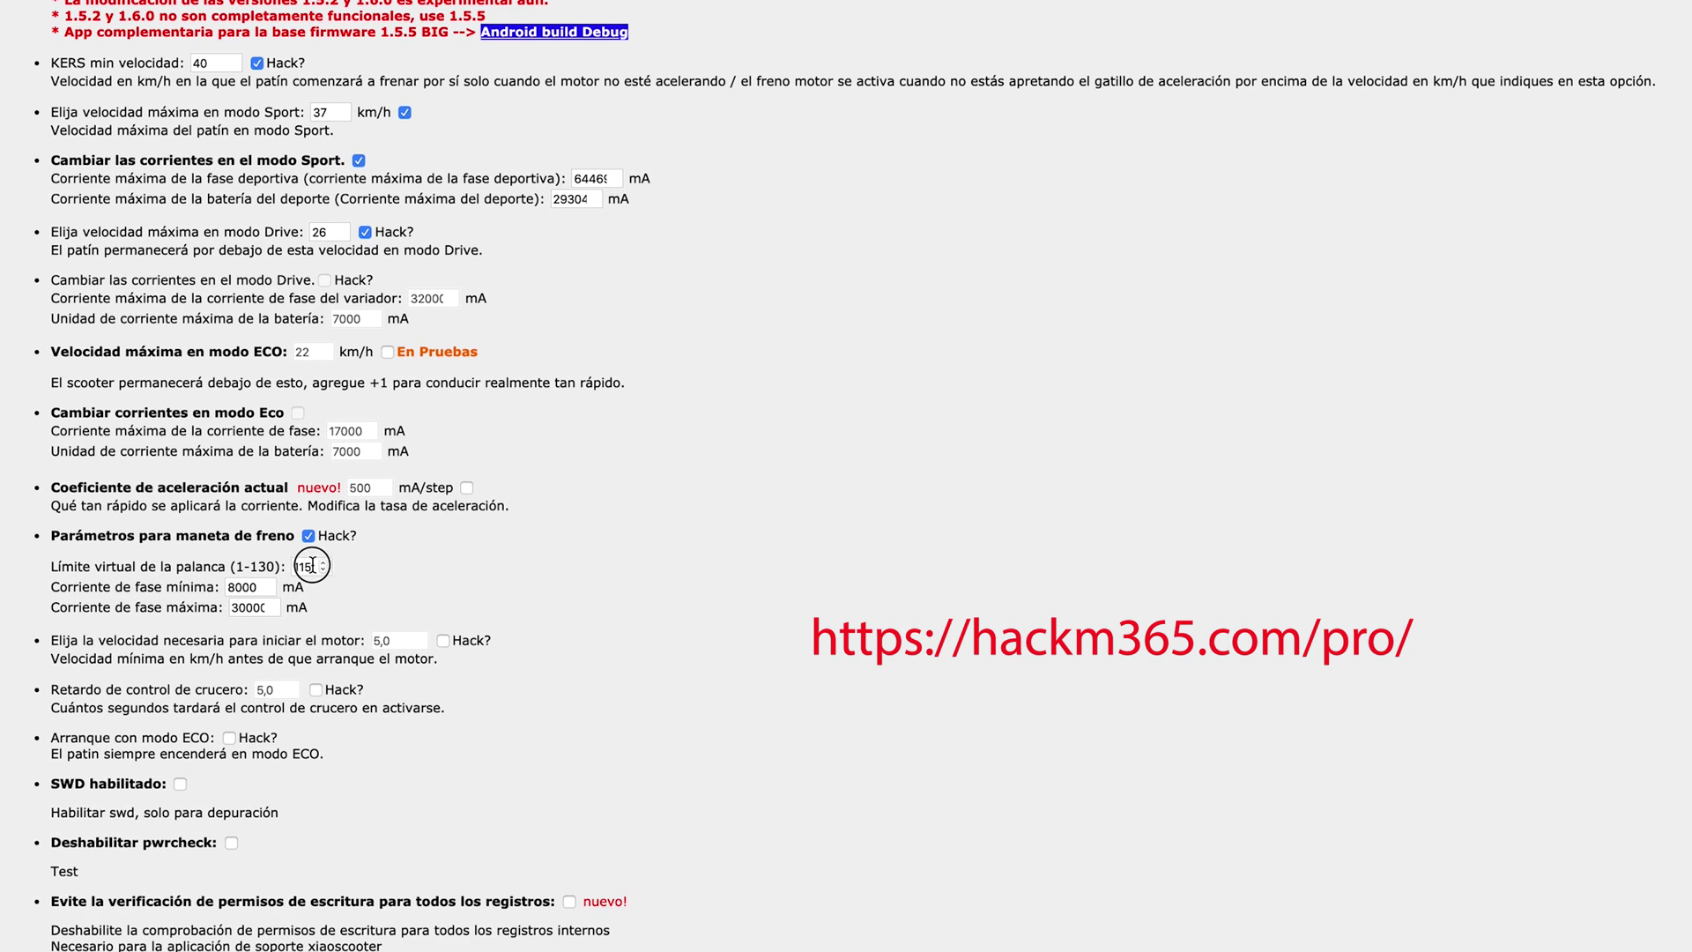
double_click(312, 566)
text(130)
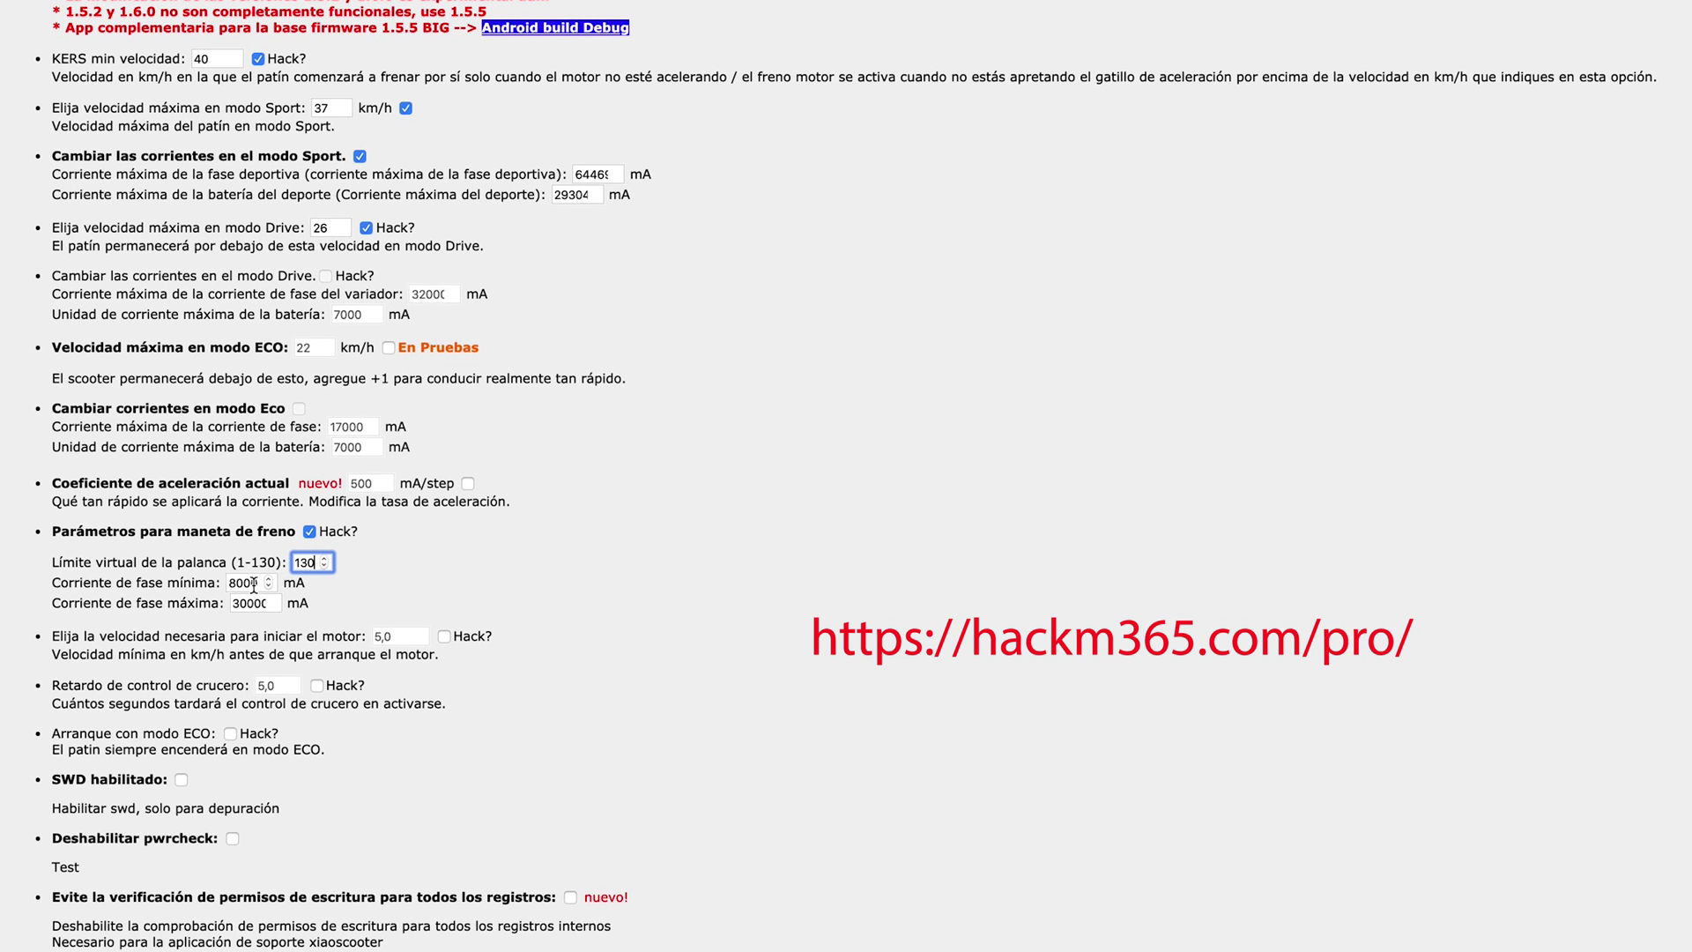
Step: Set the brake lever's minimum phase current to 2000 mA and its maximum phase current to 40000 mA
click(231, 583)
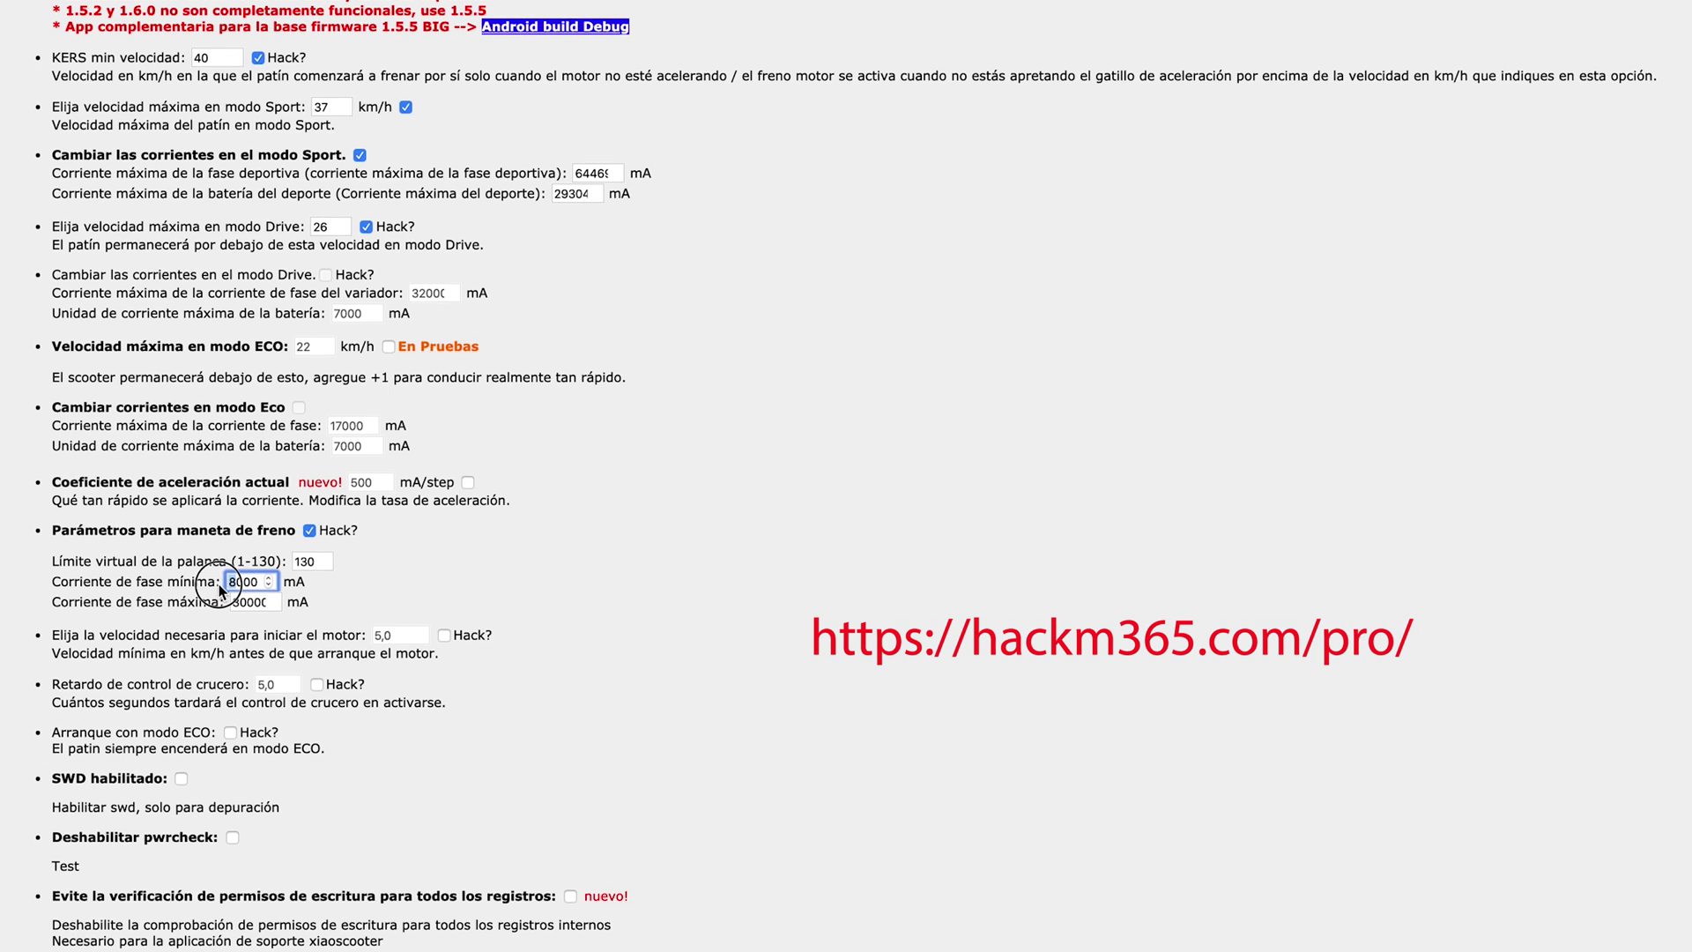
key(BackSpace)
text(2)
click(236, 602)
key(BackSpace)
text(4)
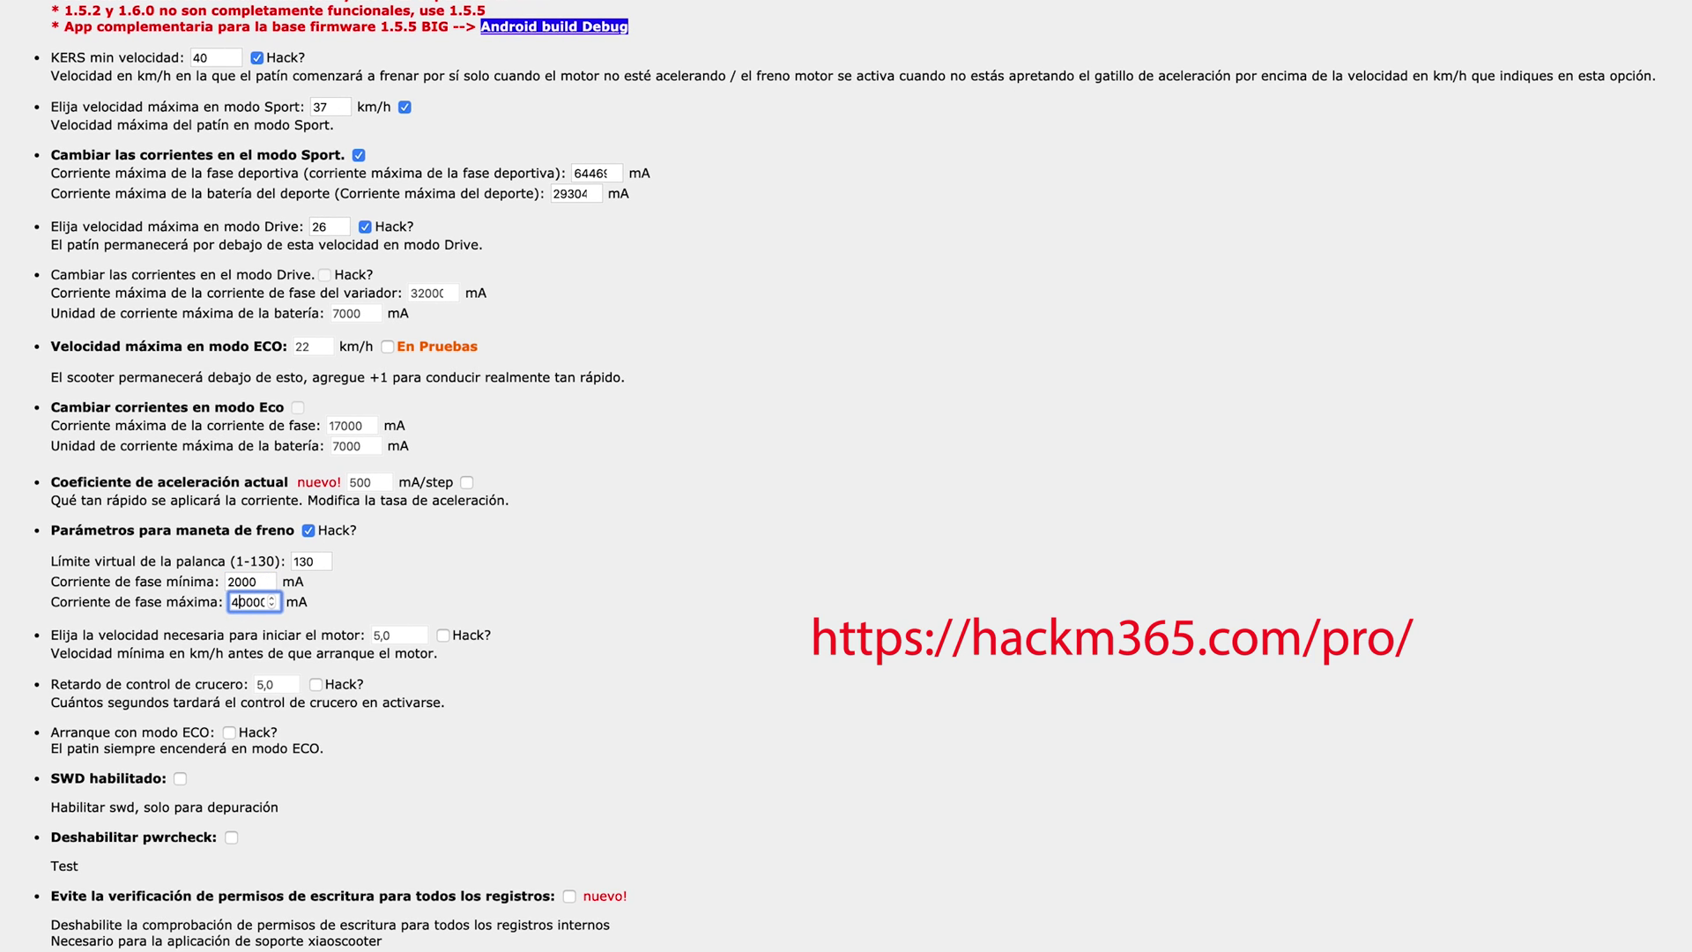
click(313, 601)
Step: Enable the hack for the speed needed to start the motor and set it to 3
click(443, 635)
click(419, 639)
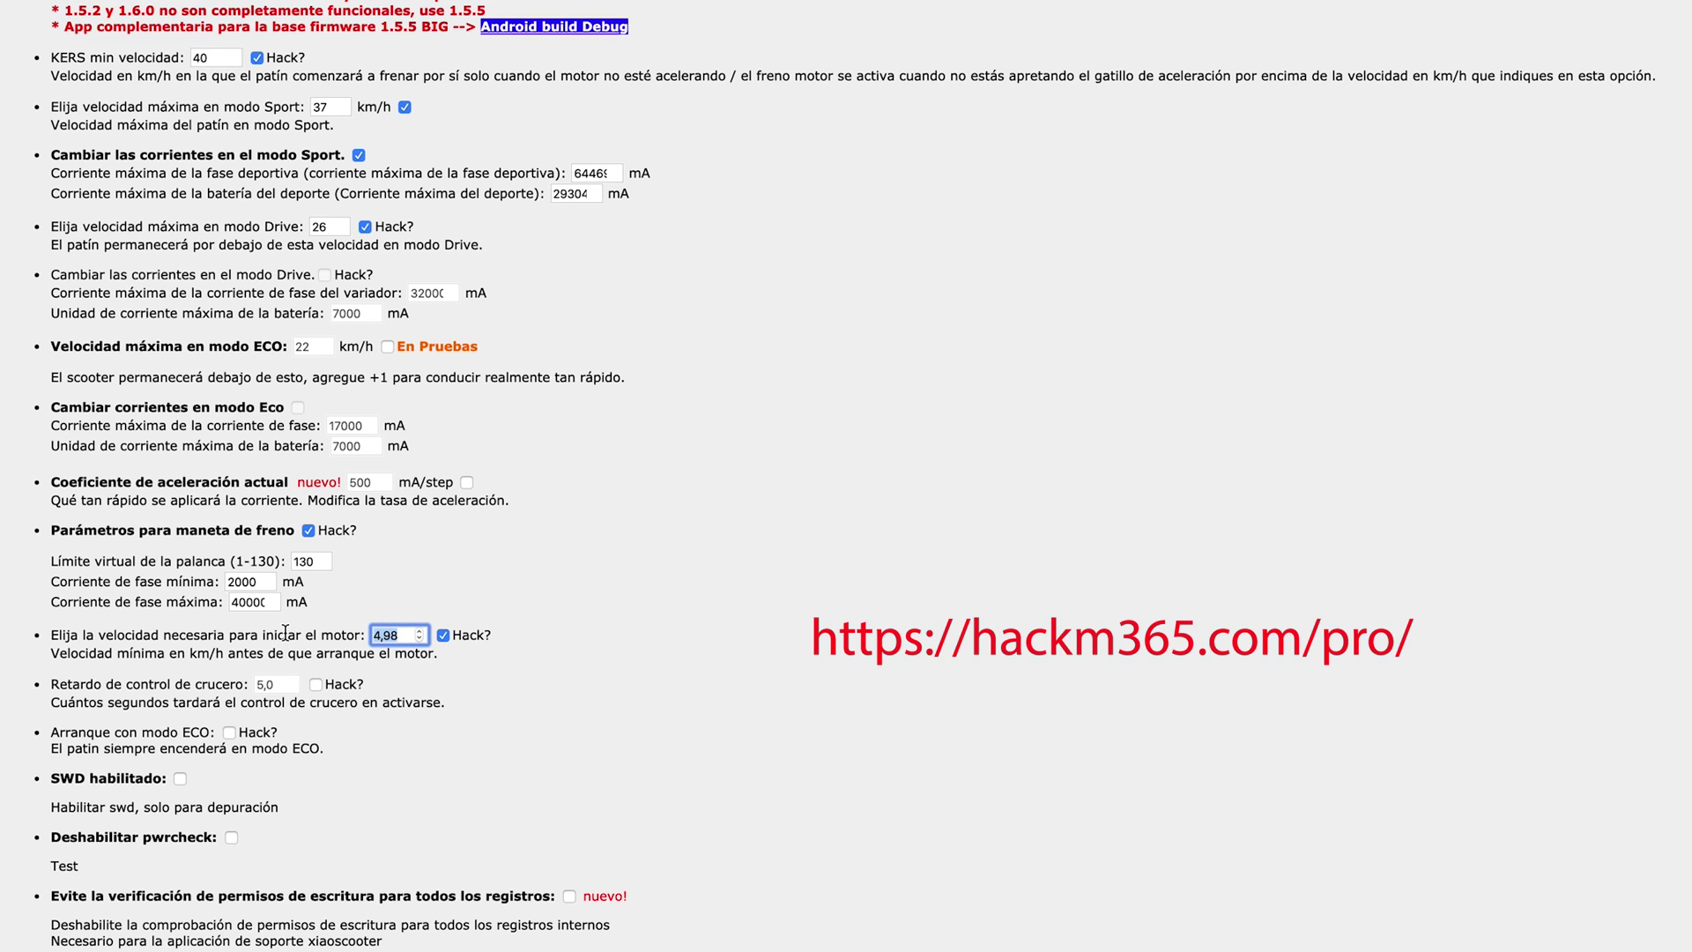
text(3)
click(515, 712)
Step: Enable the battery saving voltage threshold hack and set the threshold to 30 to disable economy mode
scroll(330, 742, down, 3)
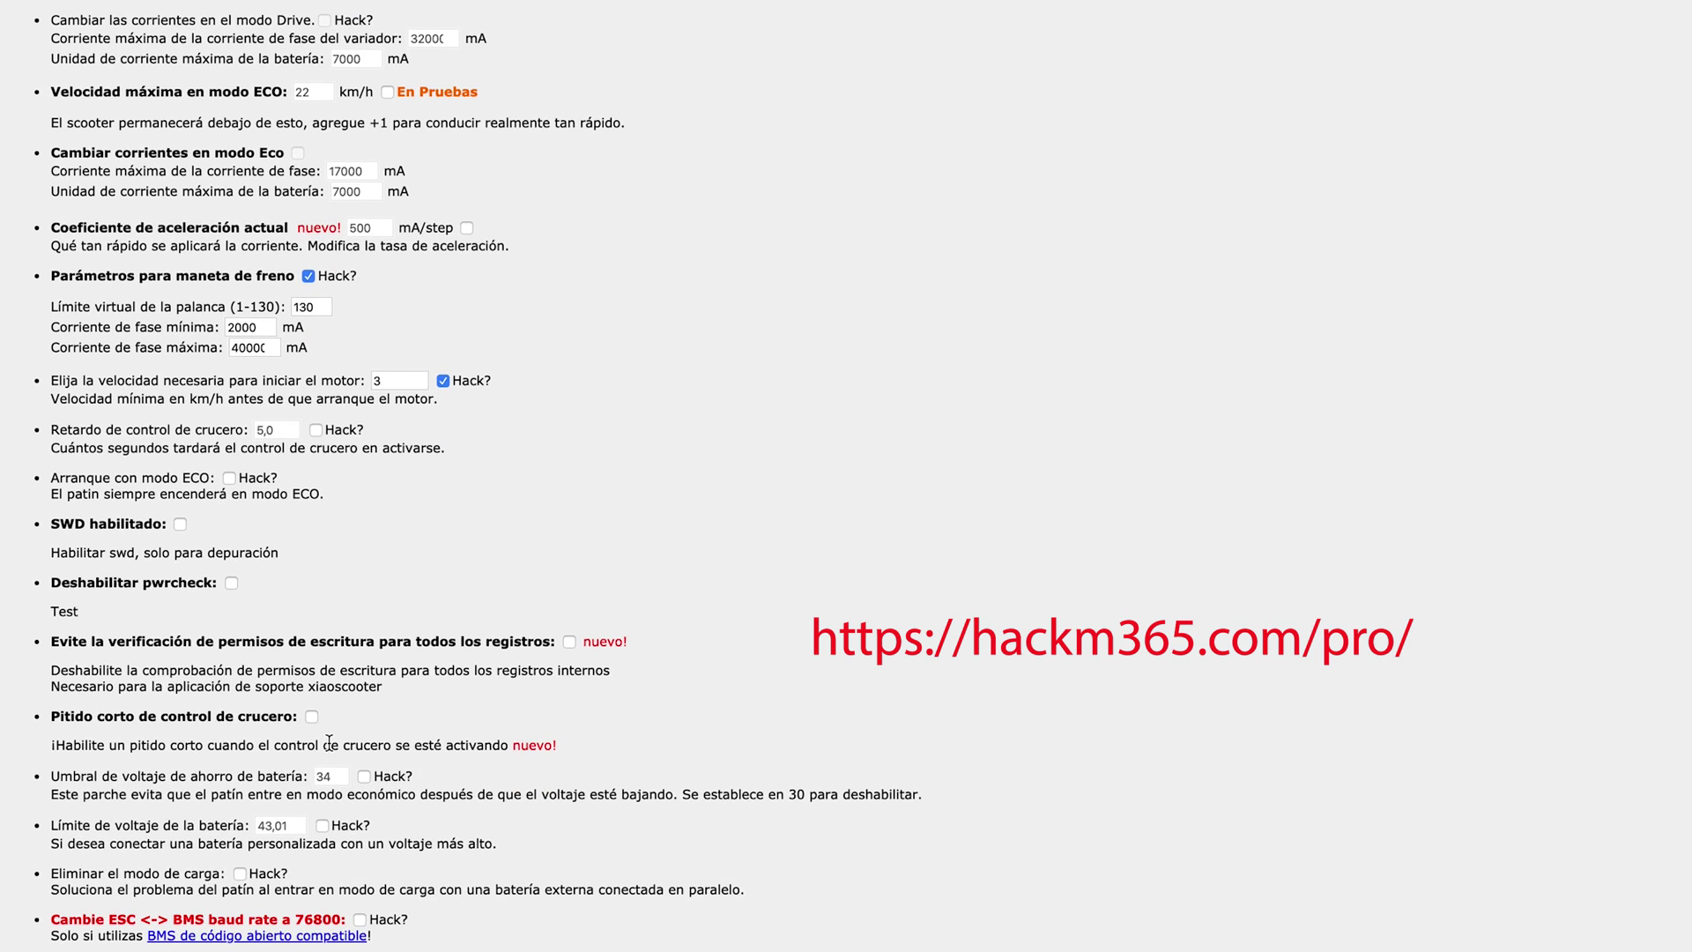
scroll(329, 744, down, 2)
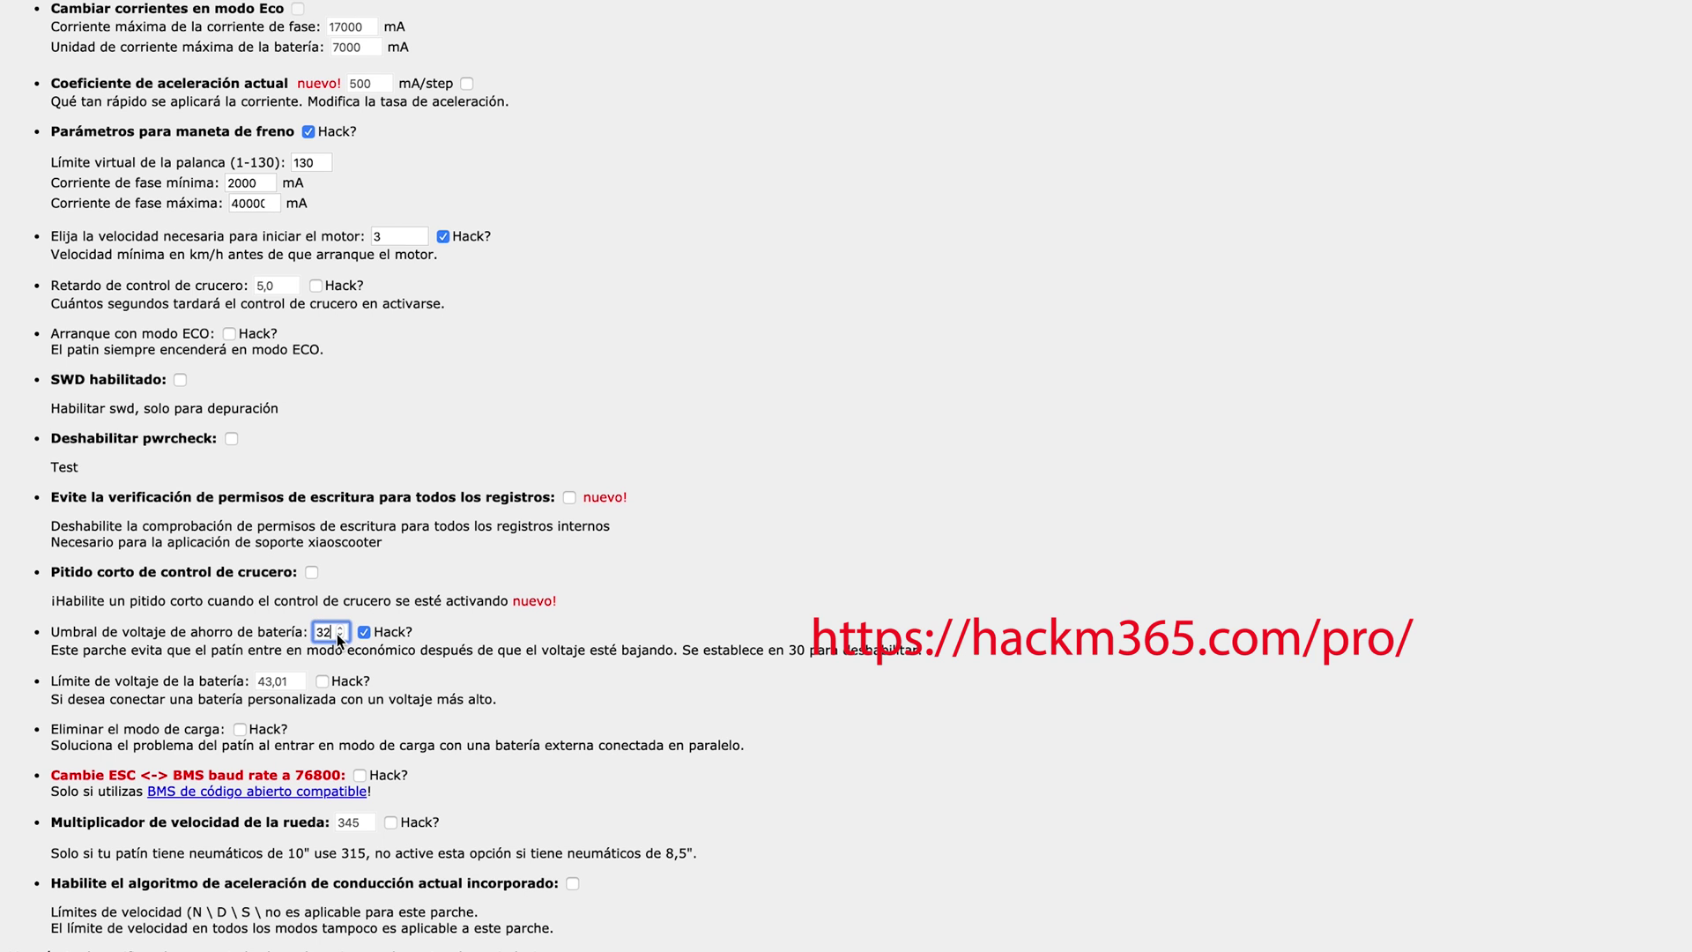
click(339, 635)
scroll(715, 610, down, 1)
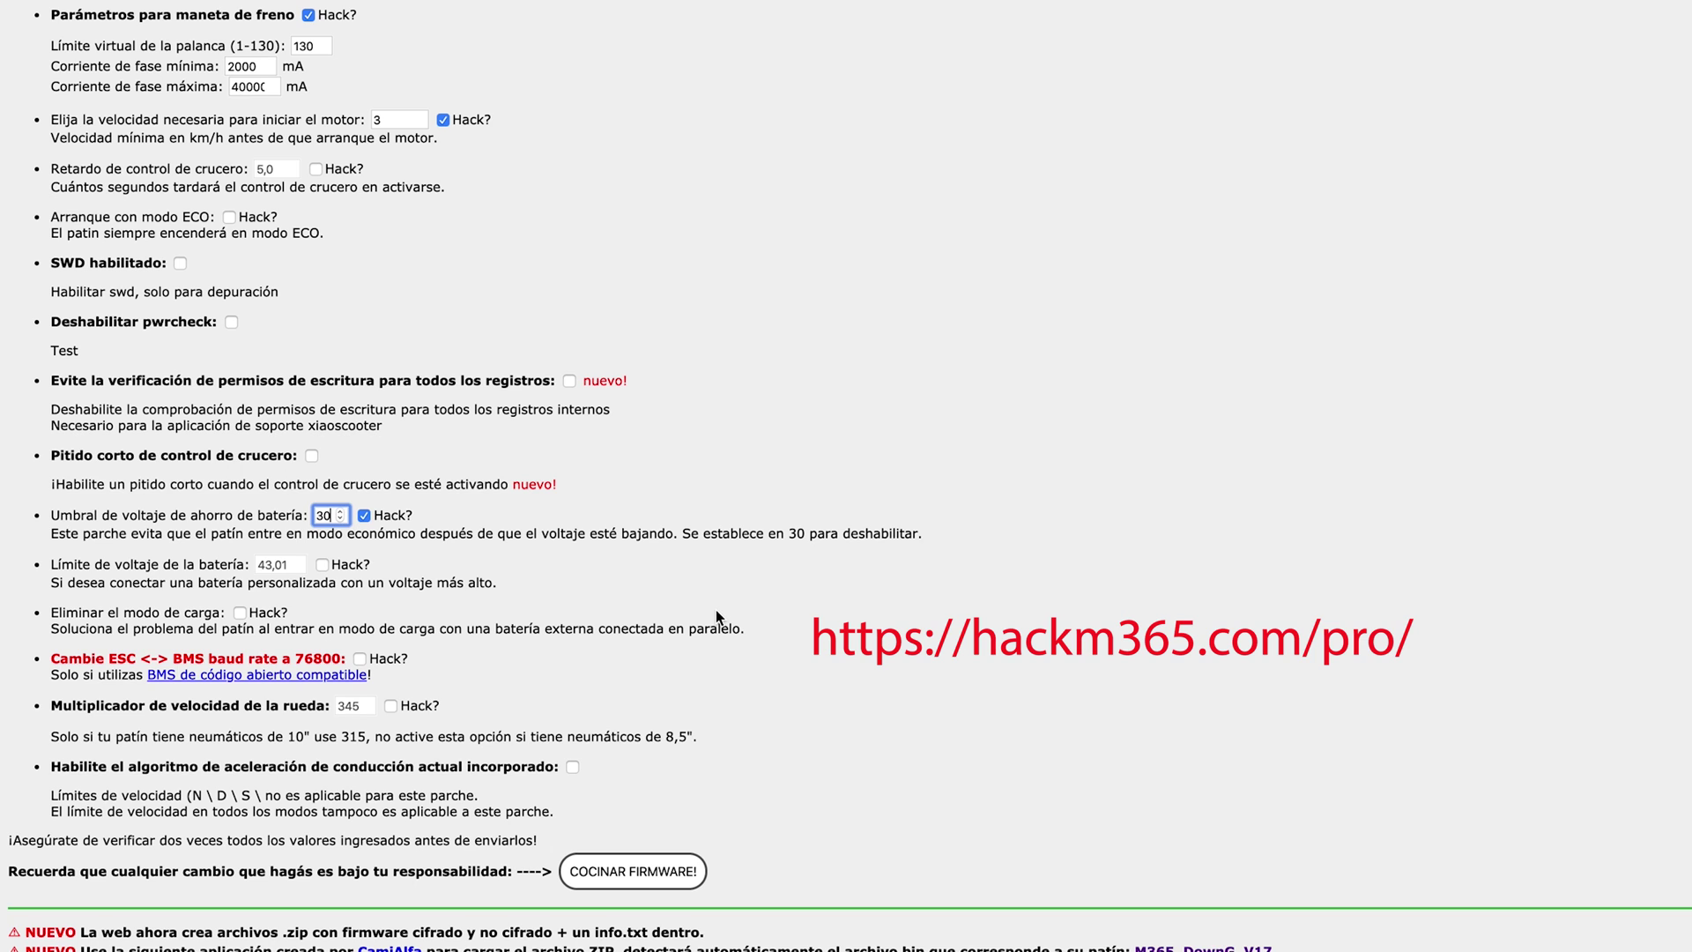
Step: Check the note on 10-inch tyres, enable the wheel speed multiplier hack and set the multiplier to 315
scroll(716, 609, down, 1)
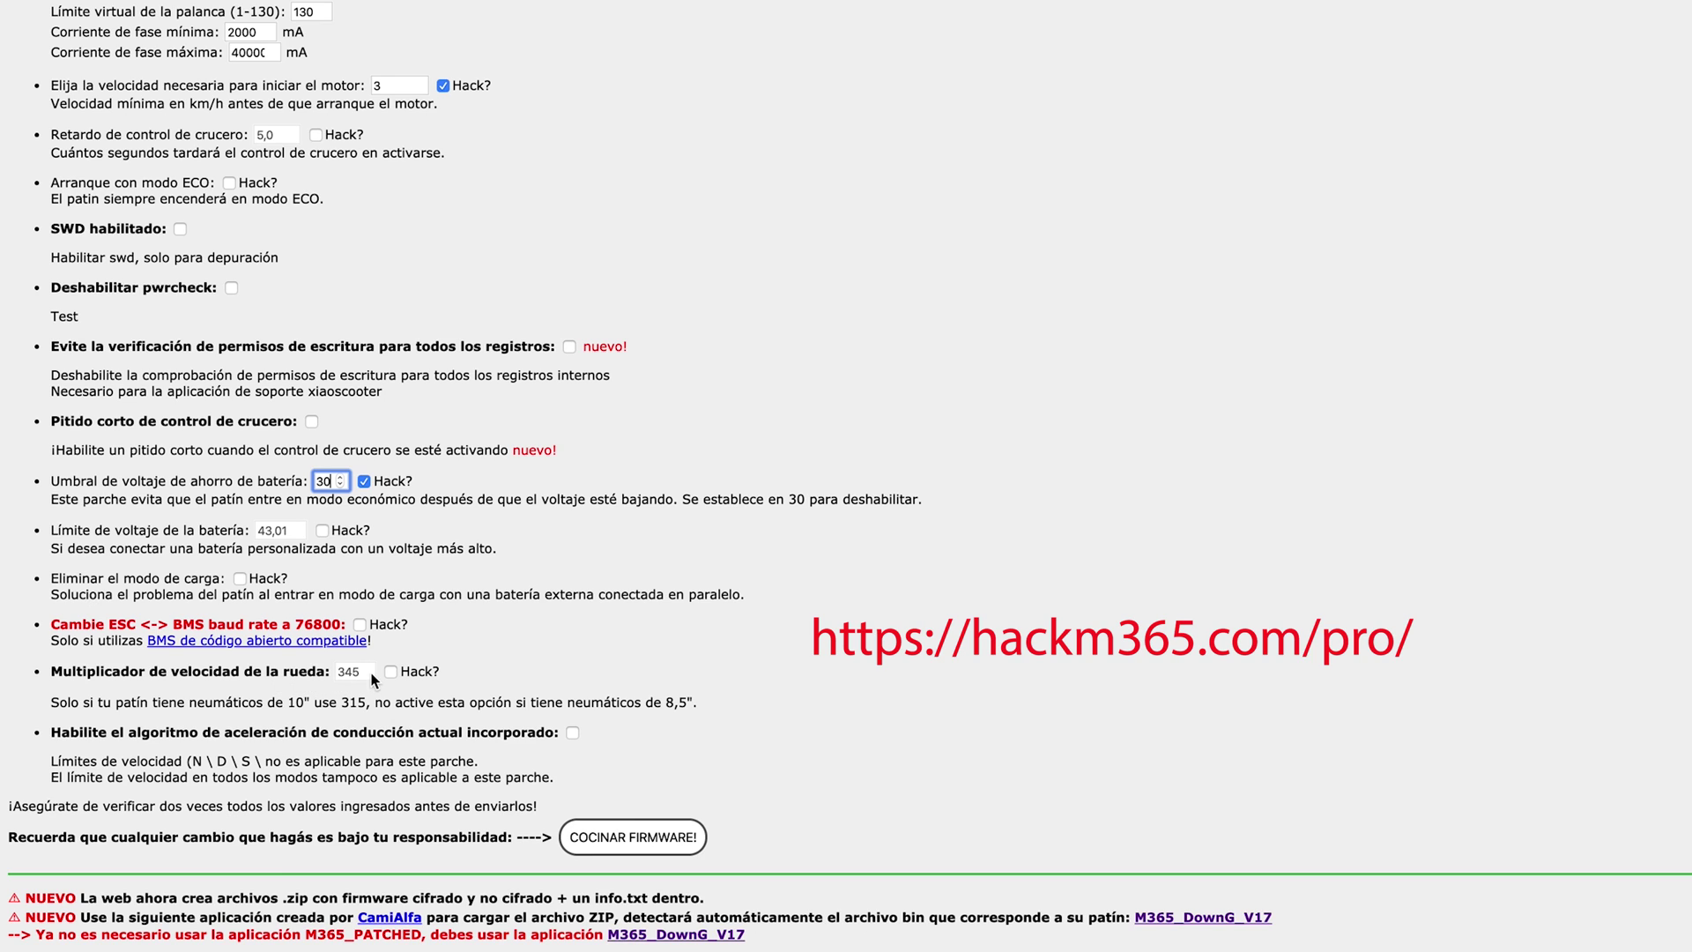
click(163, 705)
drag(342, 705, 370, 706)
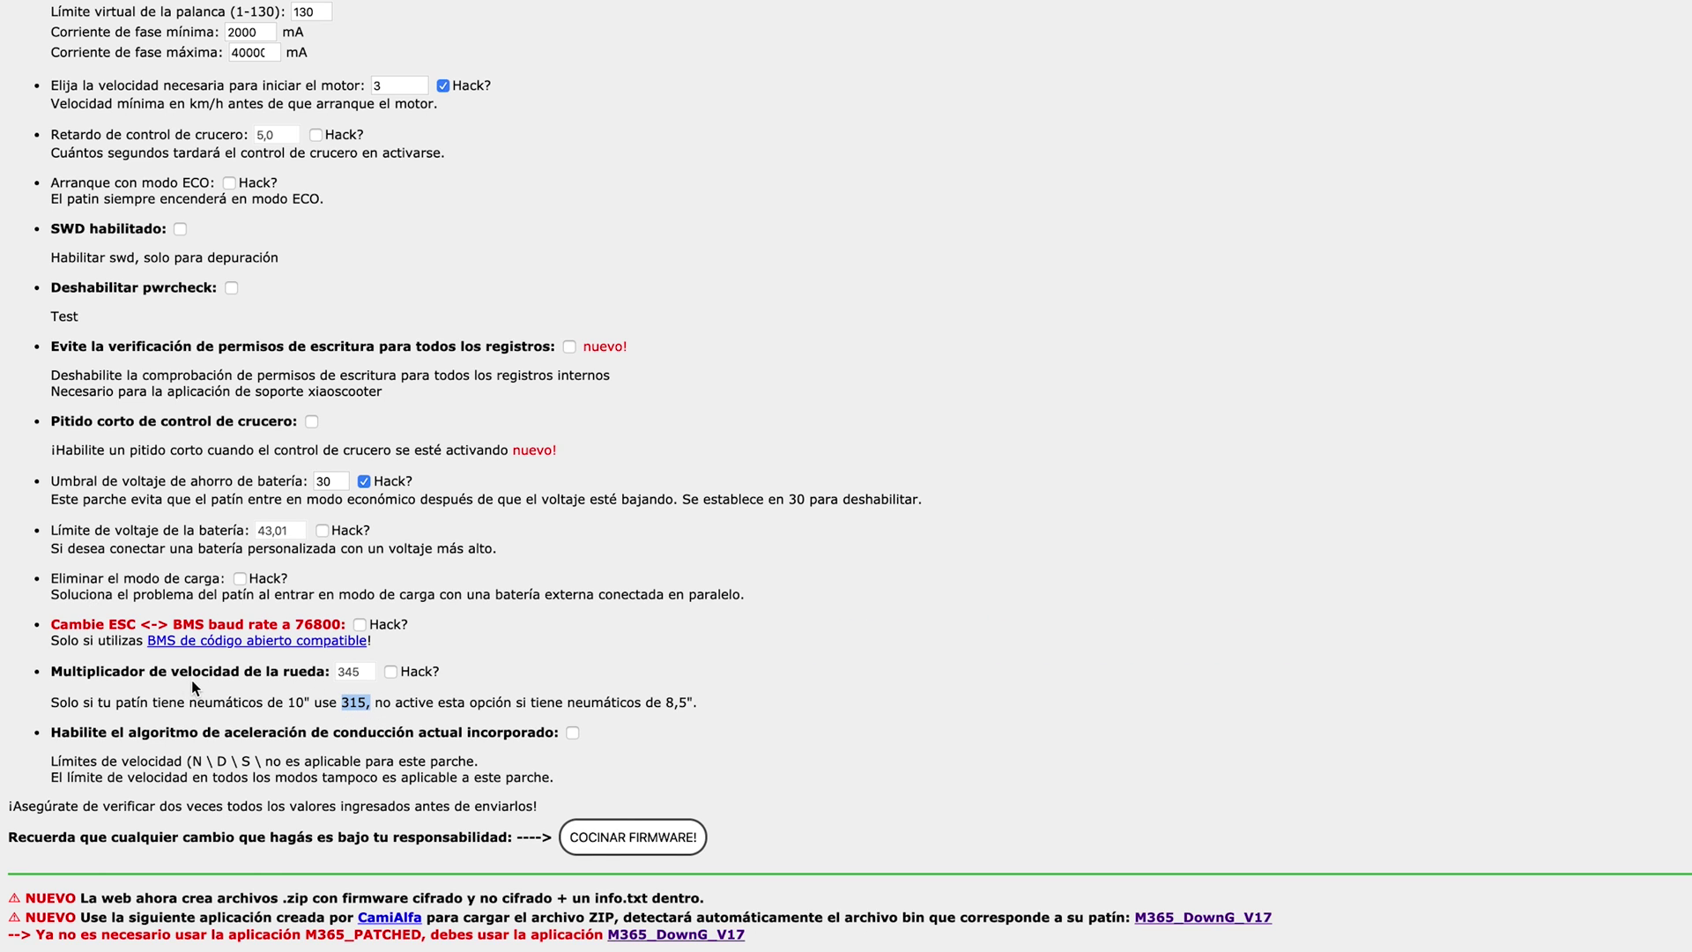
drag(190, 704, 364, 705)
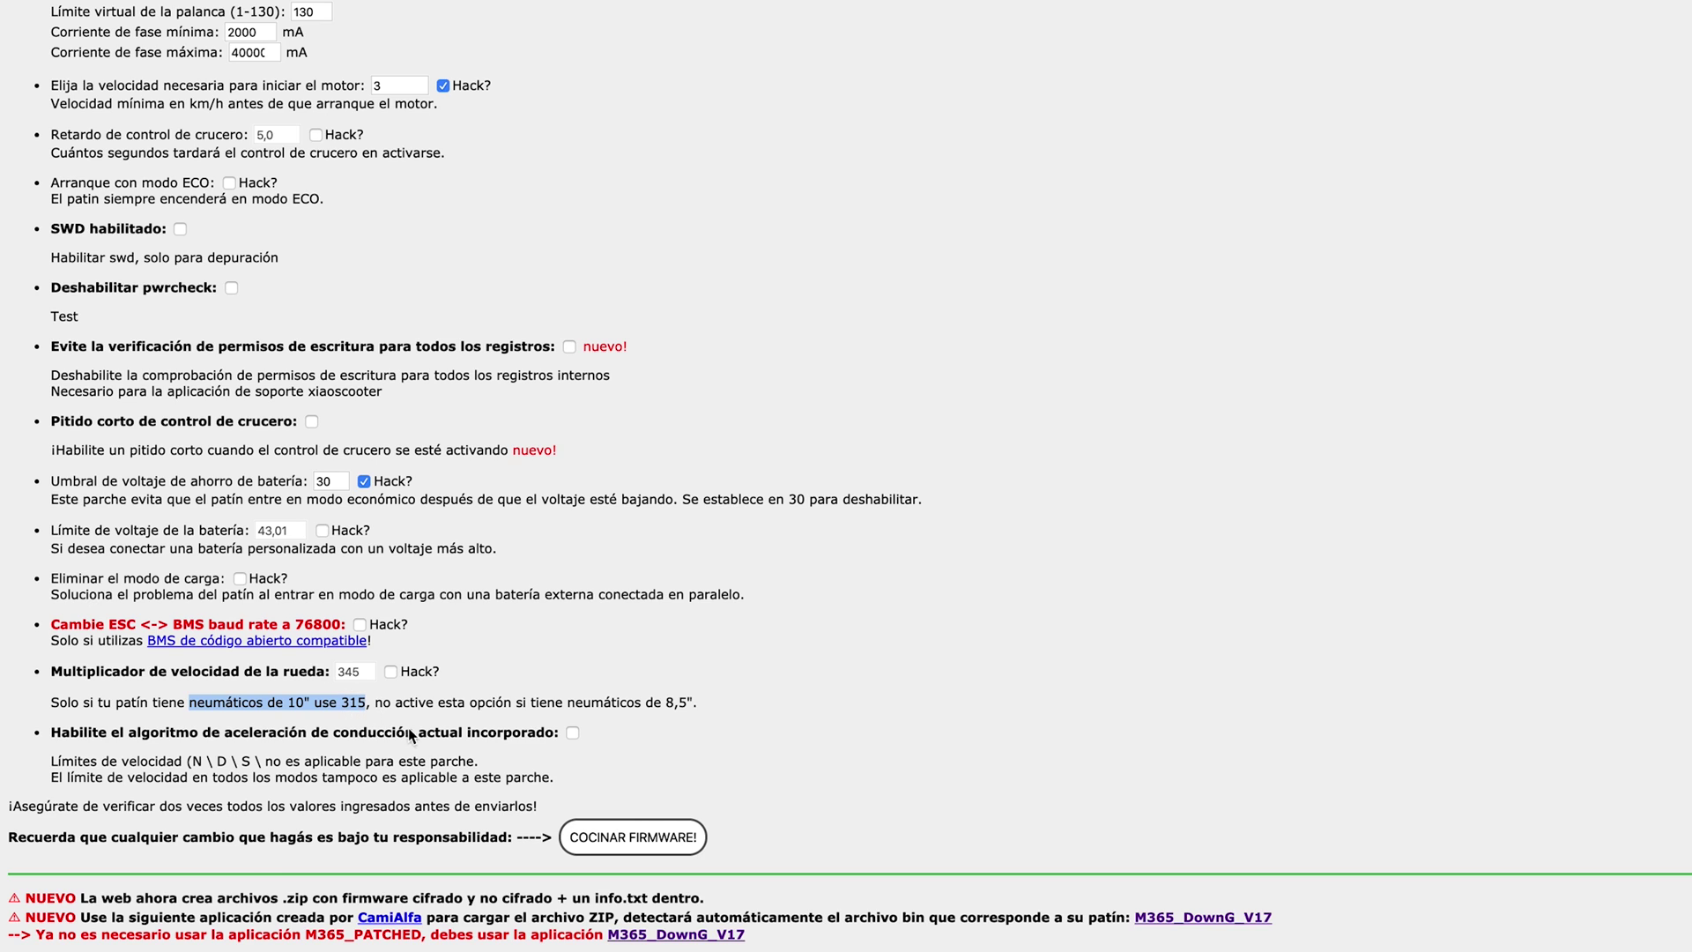
click(390, 672)
click(352, 672)
double_click(352, 672)
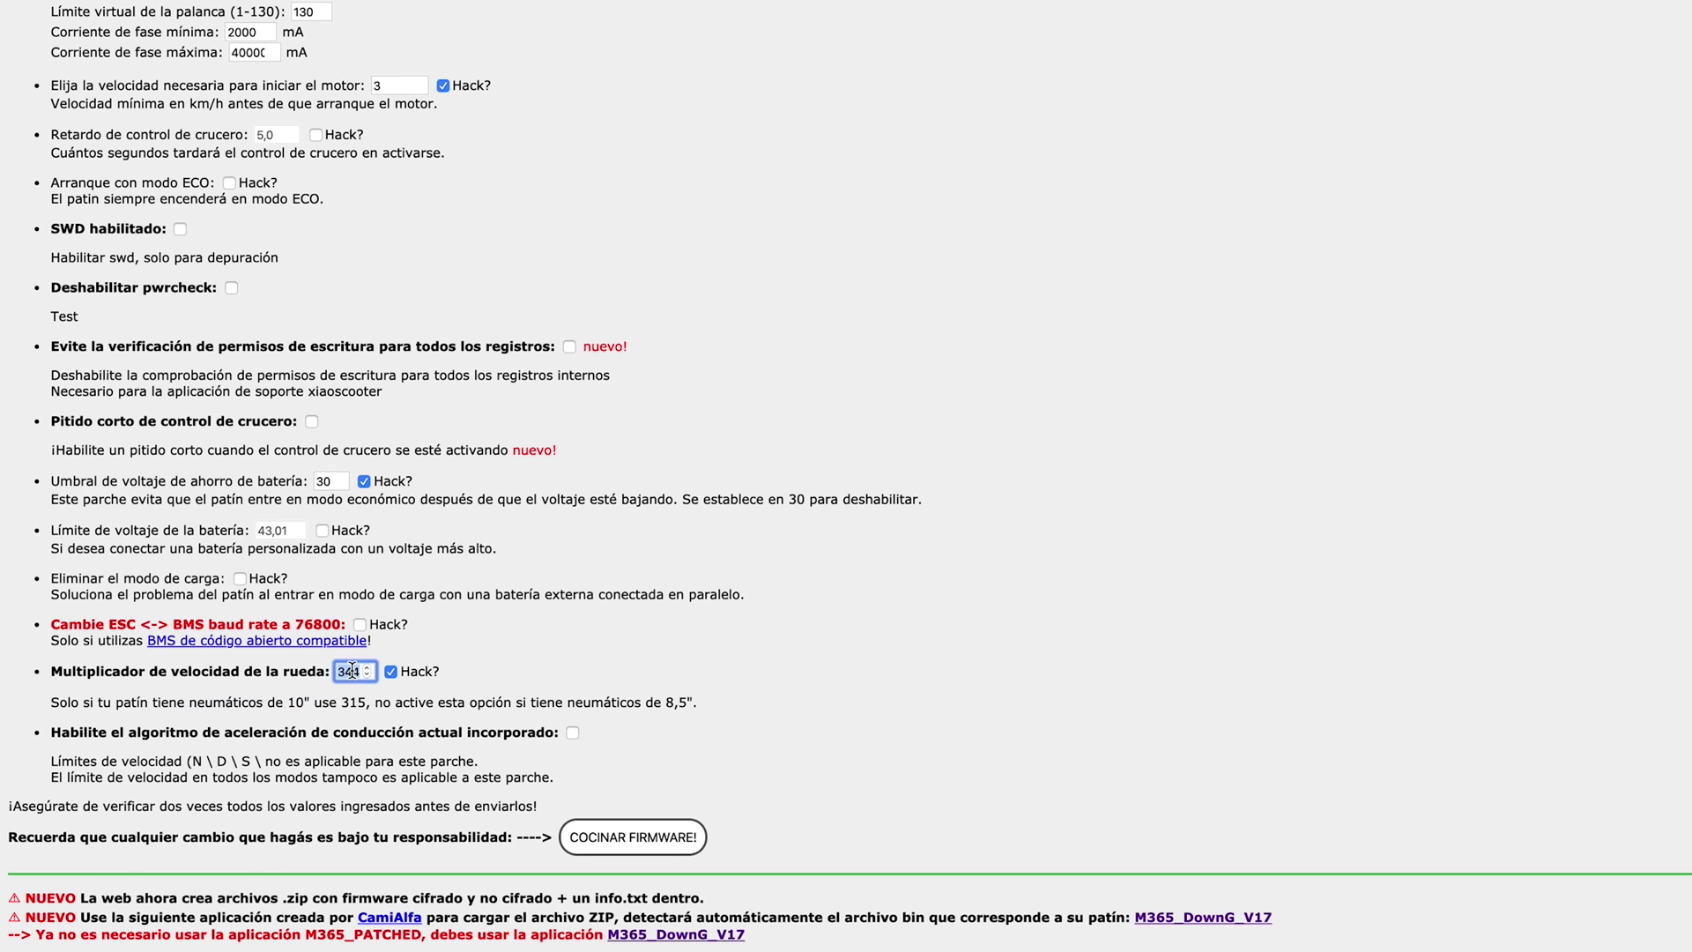
text(315)
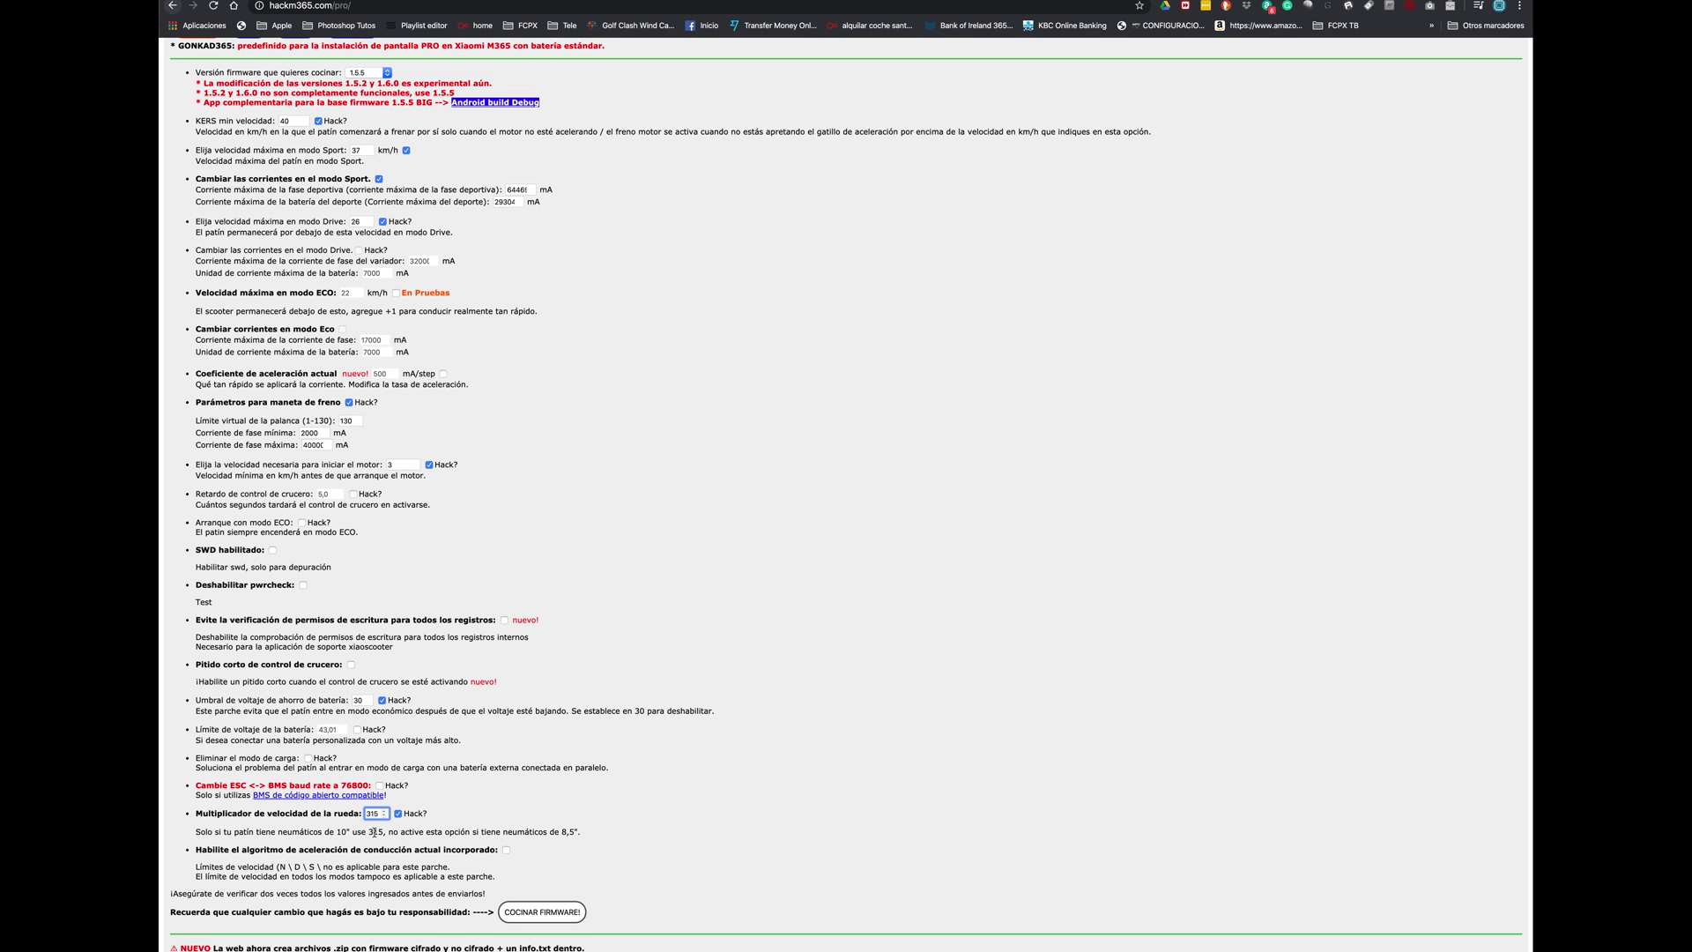
Step: Disable the wheel speed multiplier hack and check the note about 8.5-inch tyres
click(397, 817)
drag(390, 831, 619, 834)
click(618, 834)
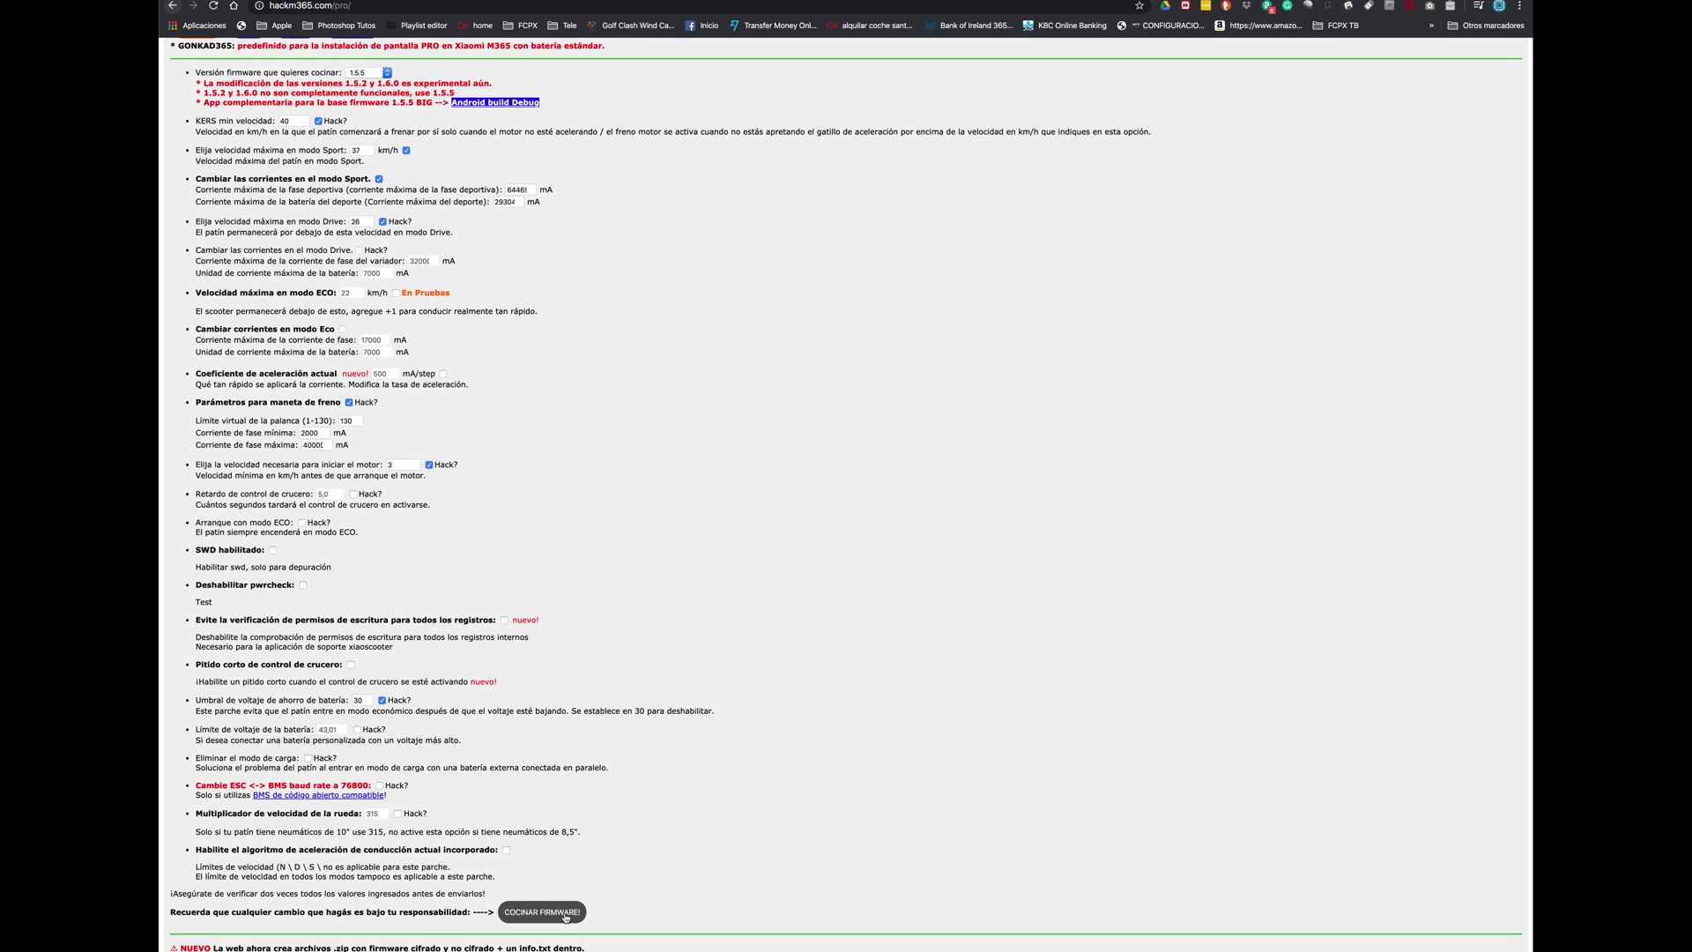
Step: Cook the firmware and save the resulting ZIP file in the Descargas folder
click(565, 917)
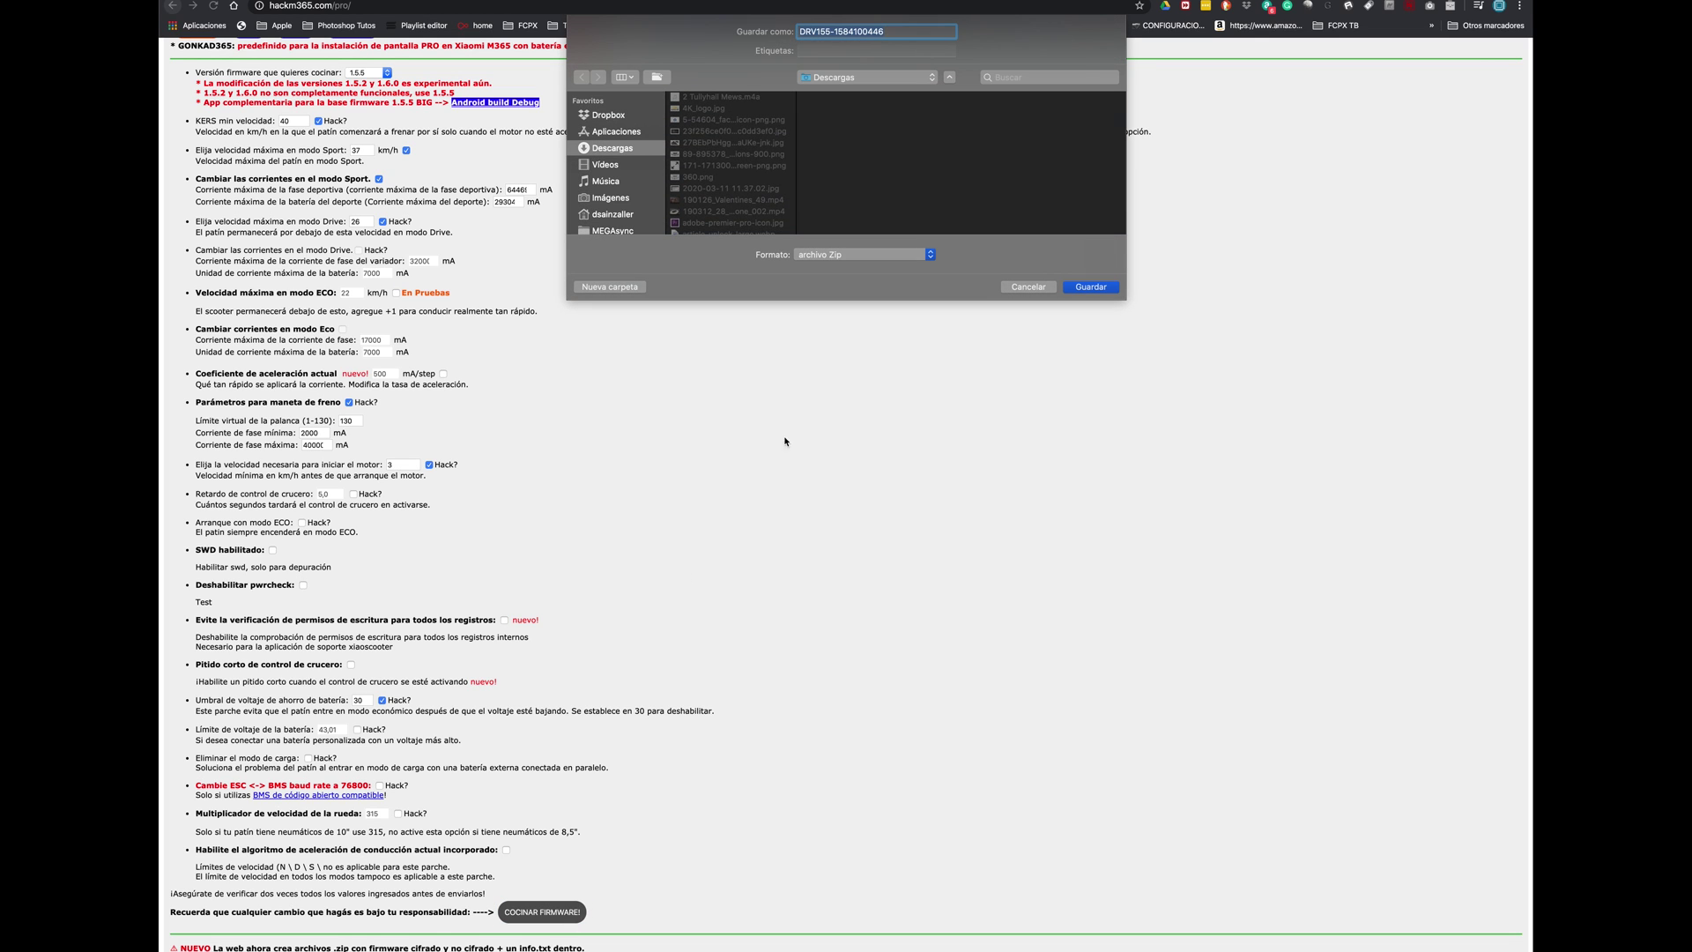
click(1077, 287)
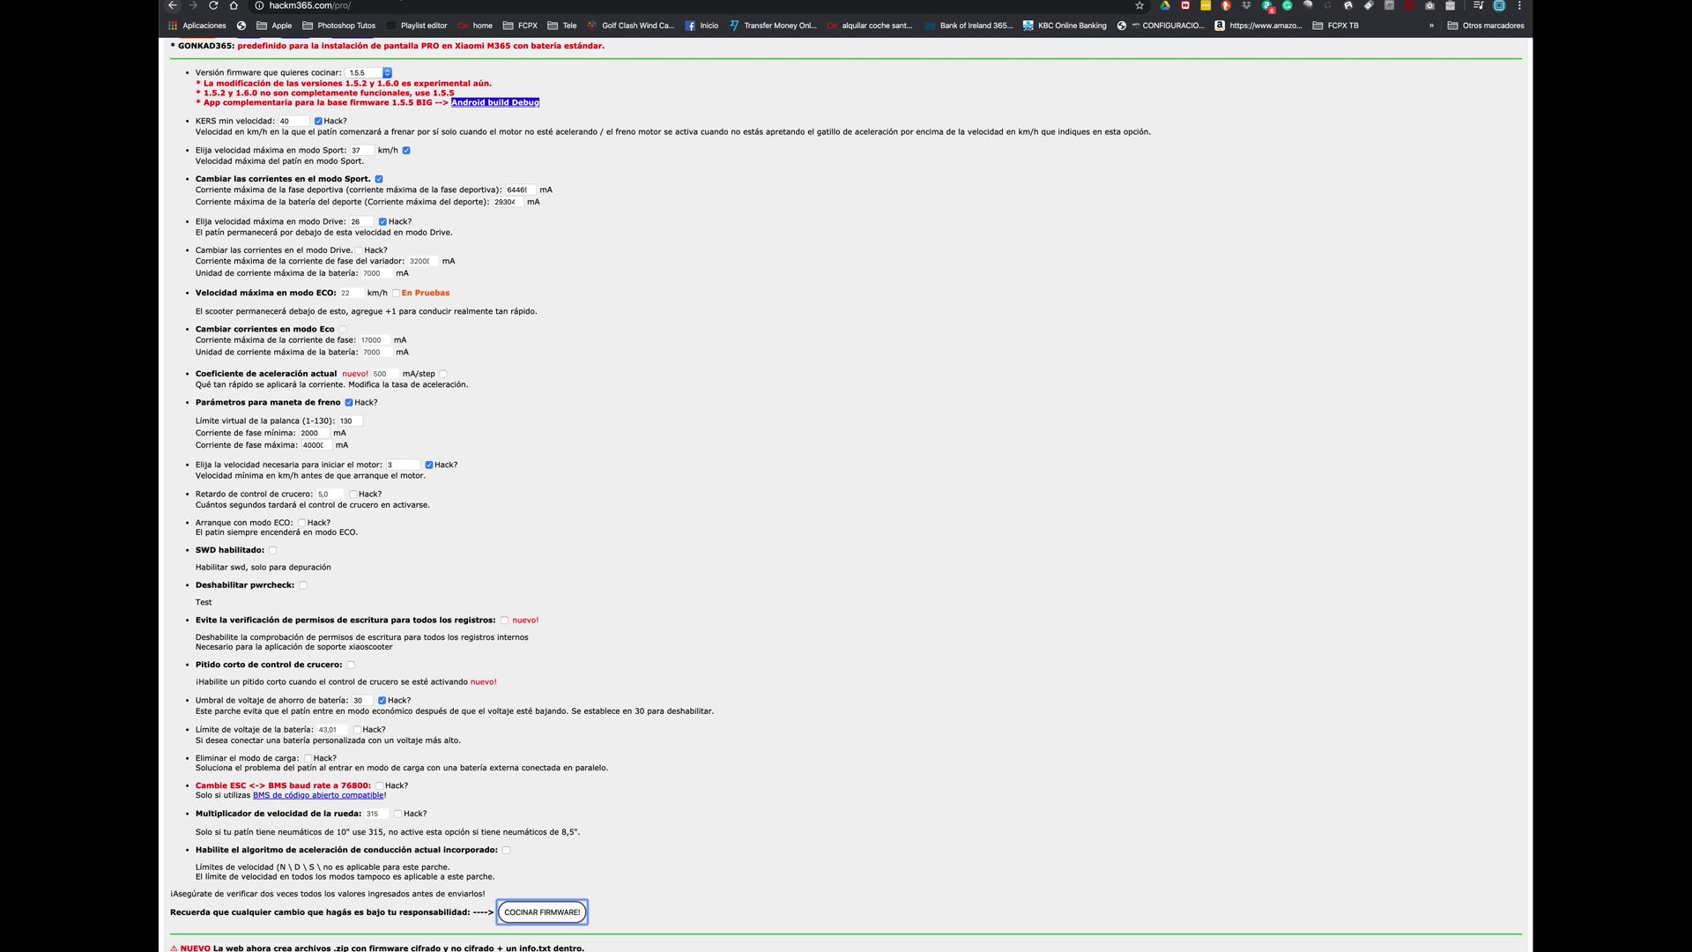
Step: Switch to the m365pro.scooterhacking.org firmware toolkit and keep base version 1.5.5 with ZIP as the output file
key(ctrl+Tab)
click(348, 233)
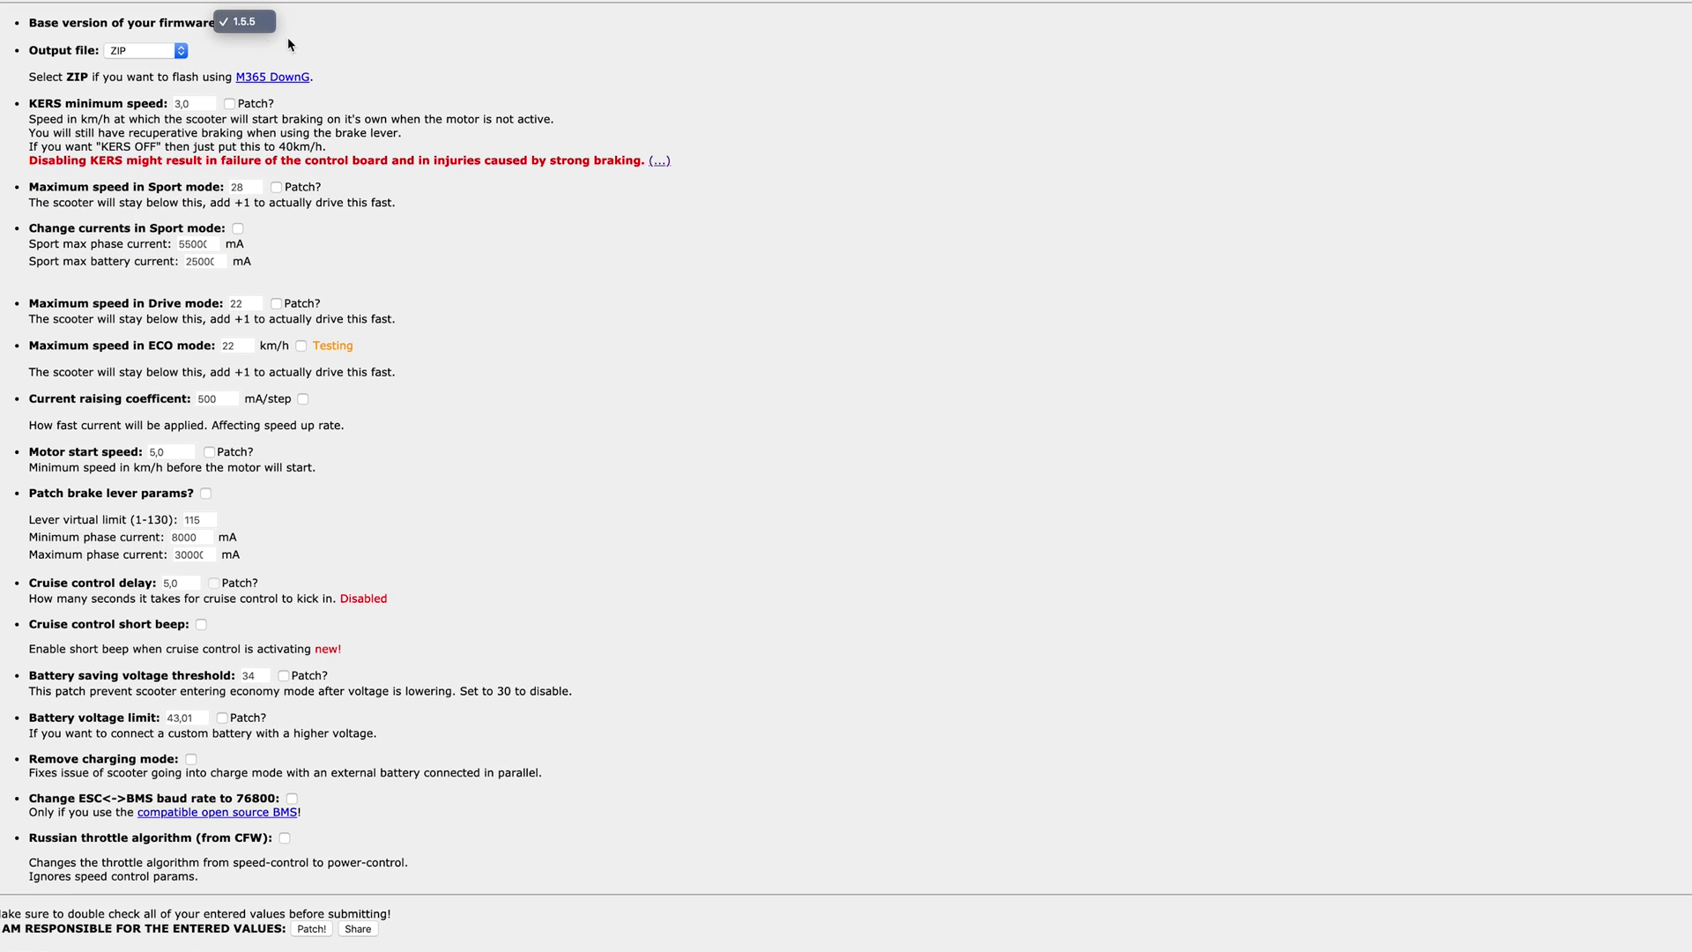
click(287, 40)
click(137, 51)
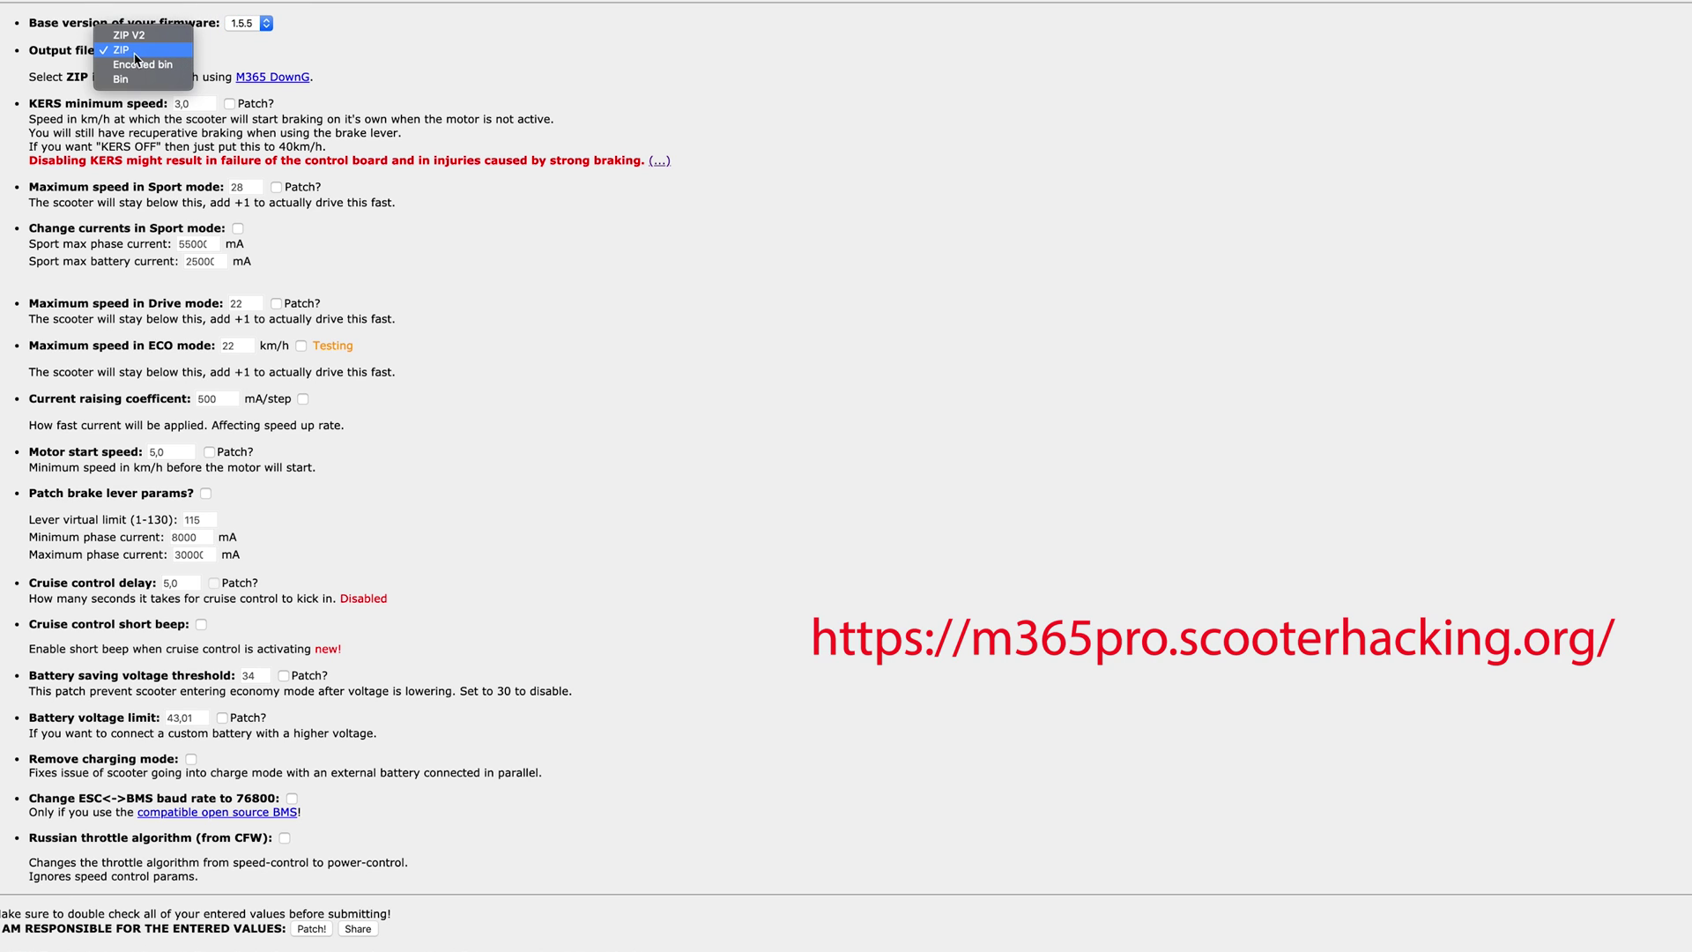
click(136, 50)
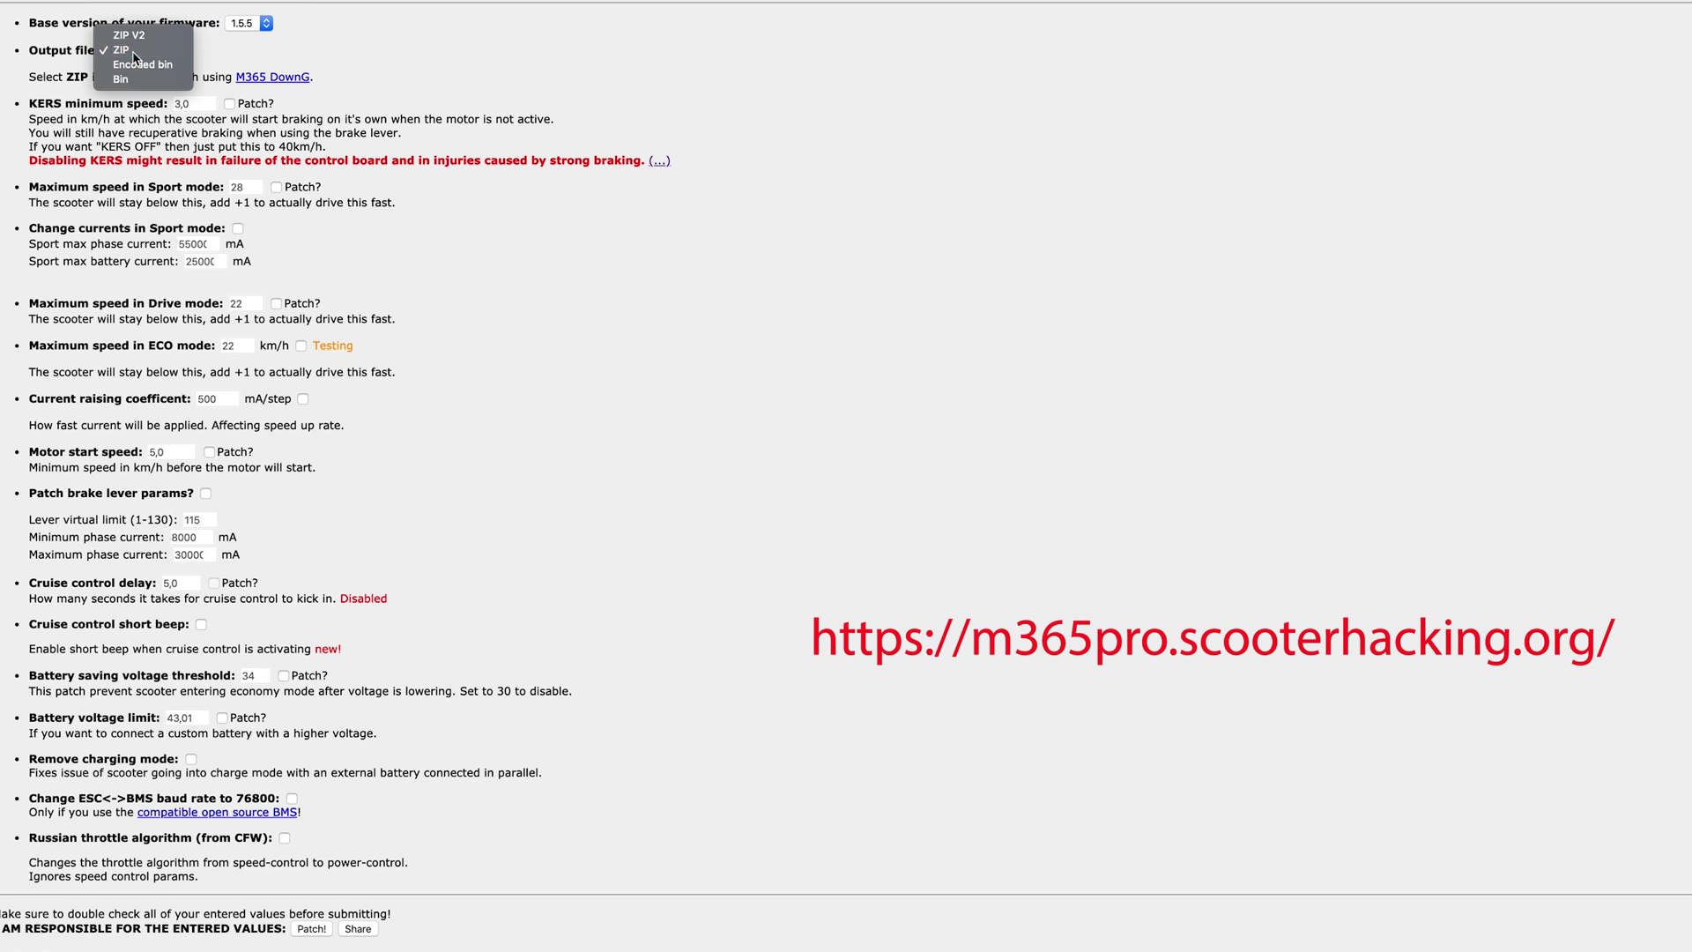
Step: Enable the KERS minimum speed patch and set the speed to 40
click(230, 104)
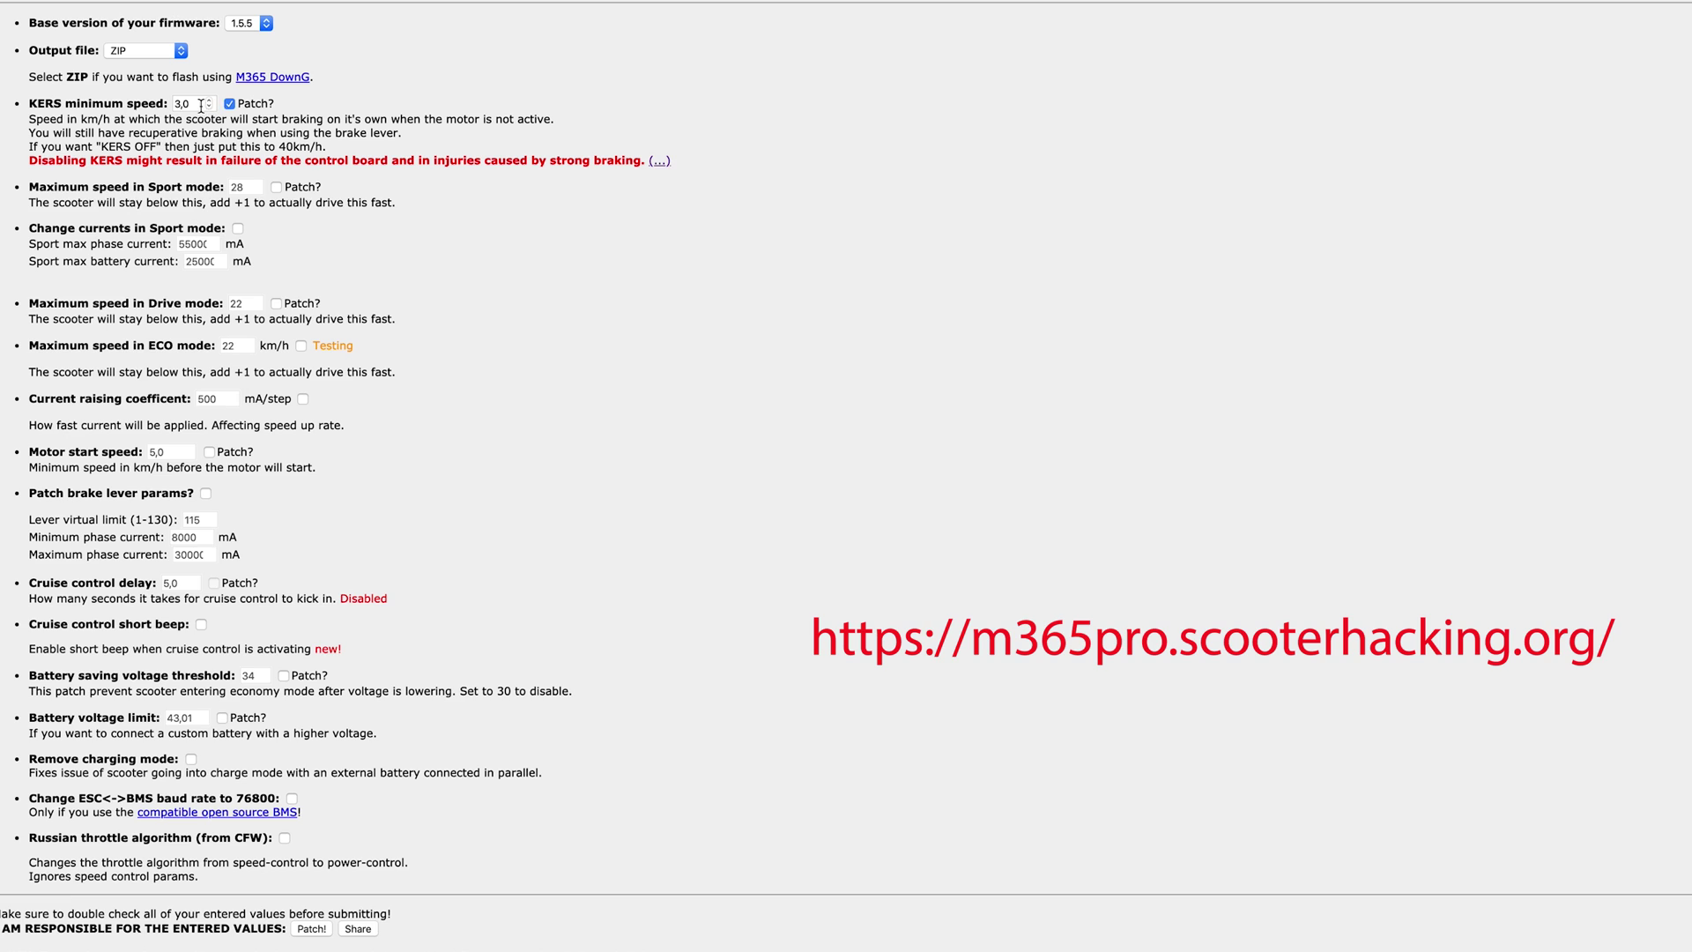
click(157, 105)
text(40)
click(615, 346)
Step: Enable the Sport-mode maximum speed patch and set the speed to 37
click(275, 188)
click(199, 187)
key(BackSpace)
key(BackSpace)
text(37)
Step: Enable the Sport-mode current changes and set 64469 mA maximum phase current and 29304 mA maximum battery current
click(238, 228)
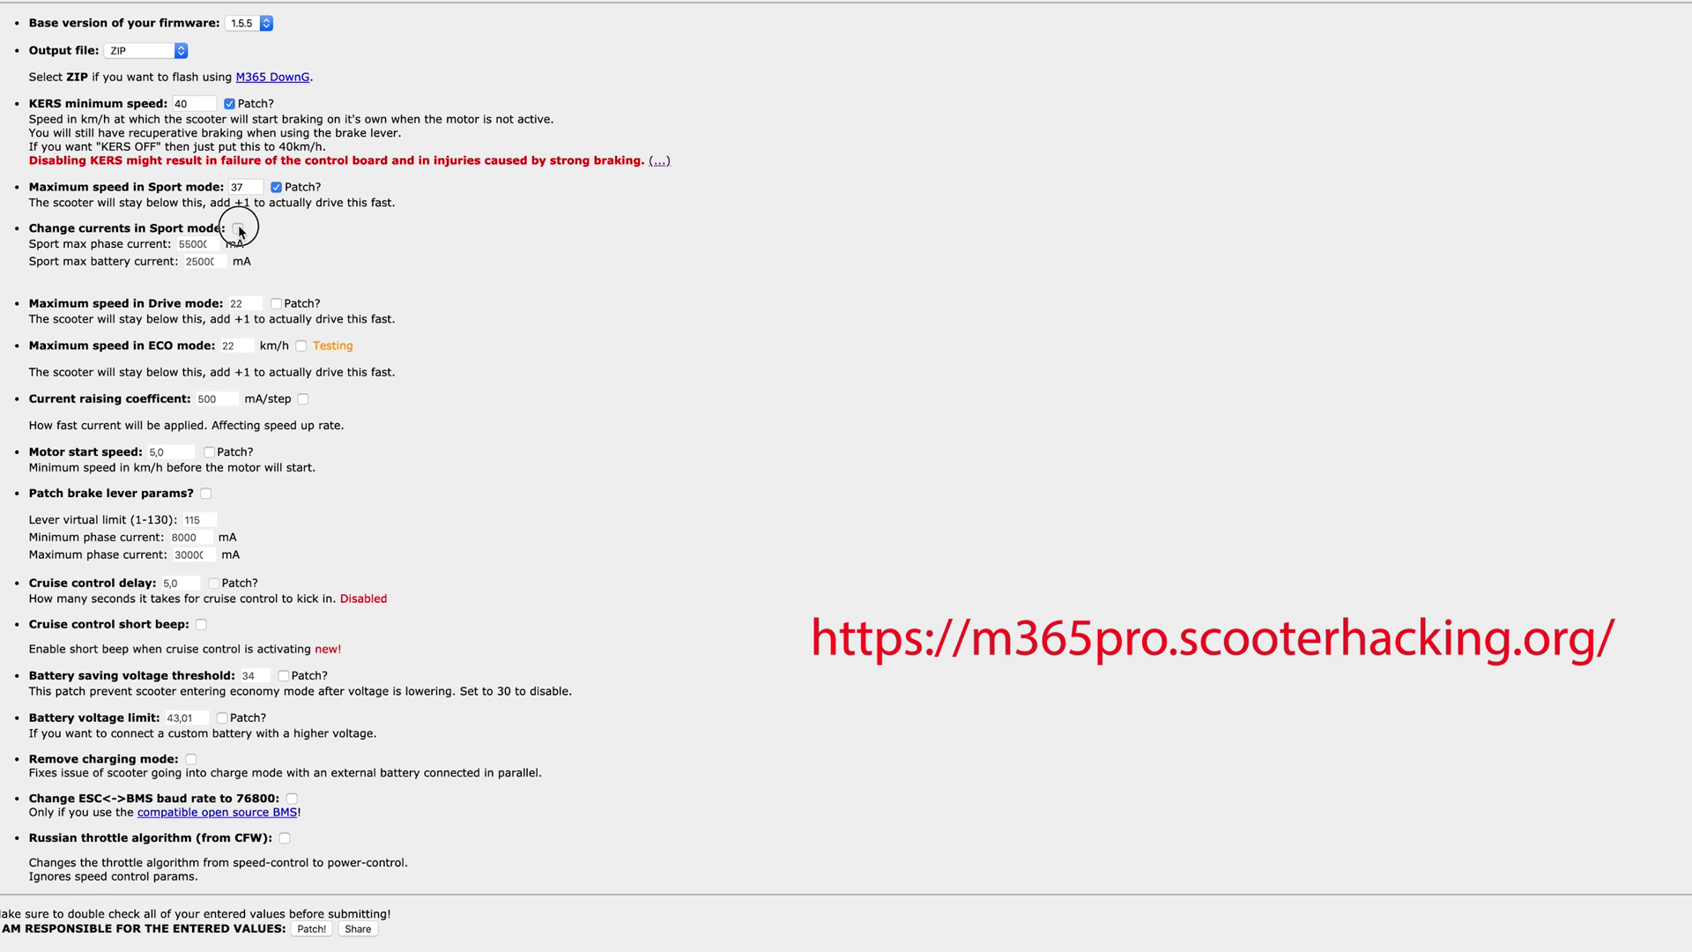
click(191, 244)
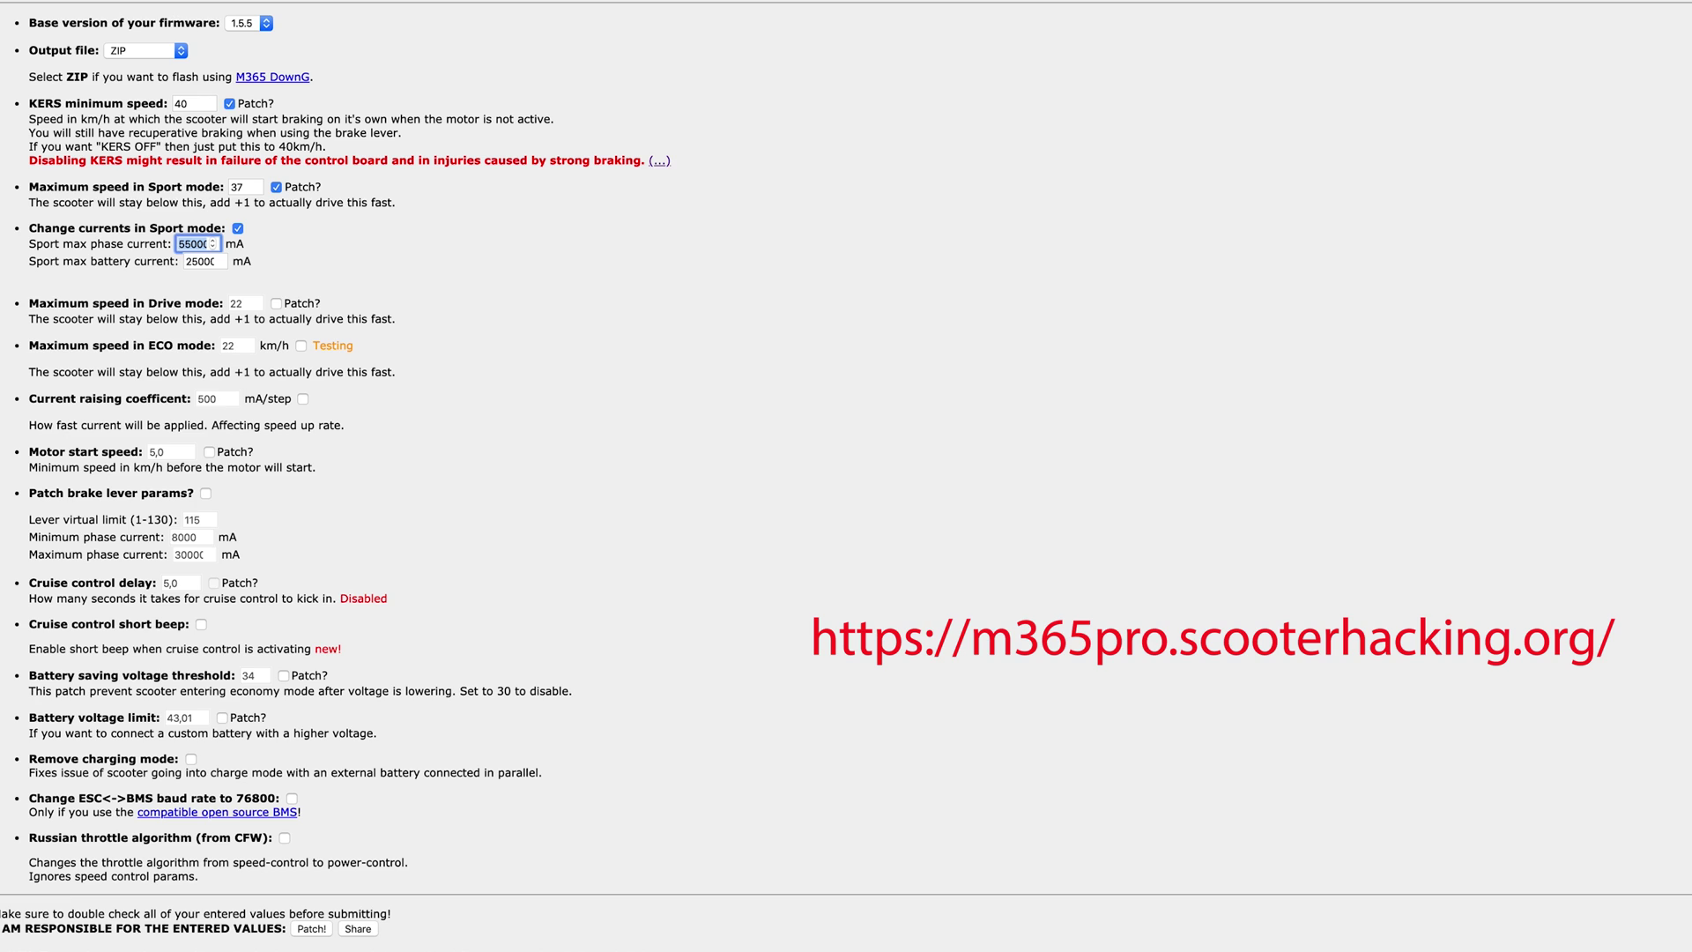
key(BackSpace)
key(BackSpace)
key(BackSpace)
key(BackSpace)
key(BackSpace)
text(64460)
click(190, 260)
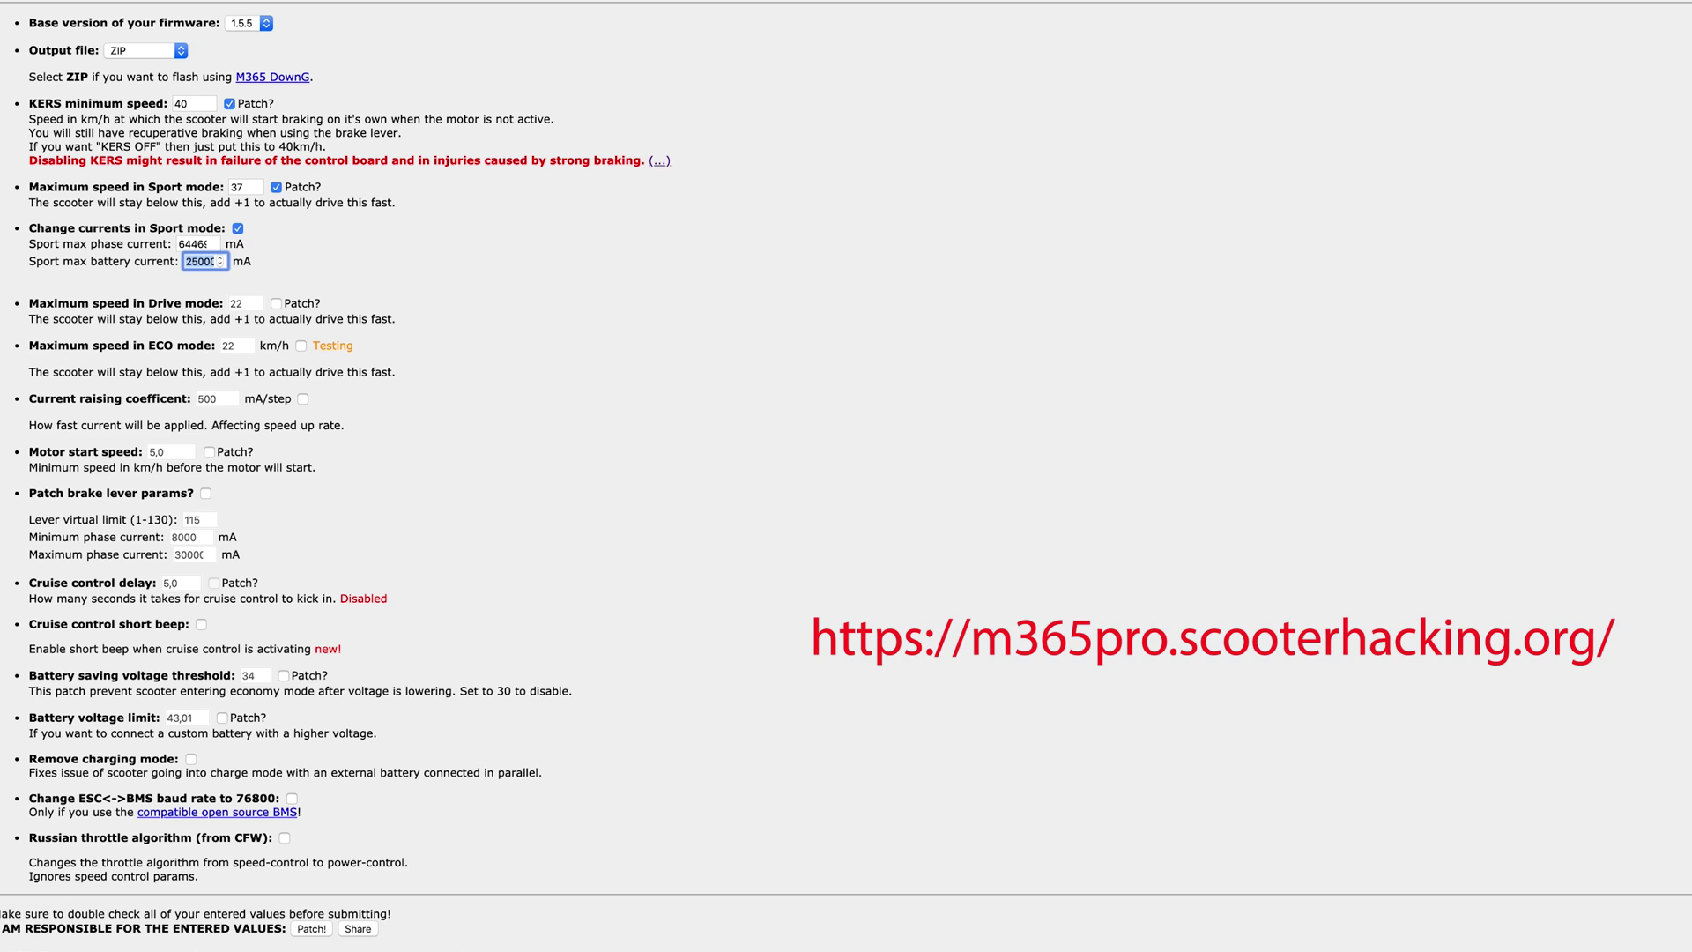
text(29304)
click(612, 327)
Step: Enable the Drive-mode maximum speed patch and set the speed to 26
click(276, 303)
double_click(255, 301)
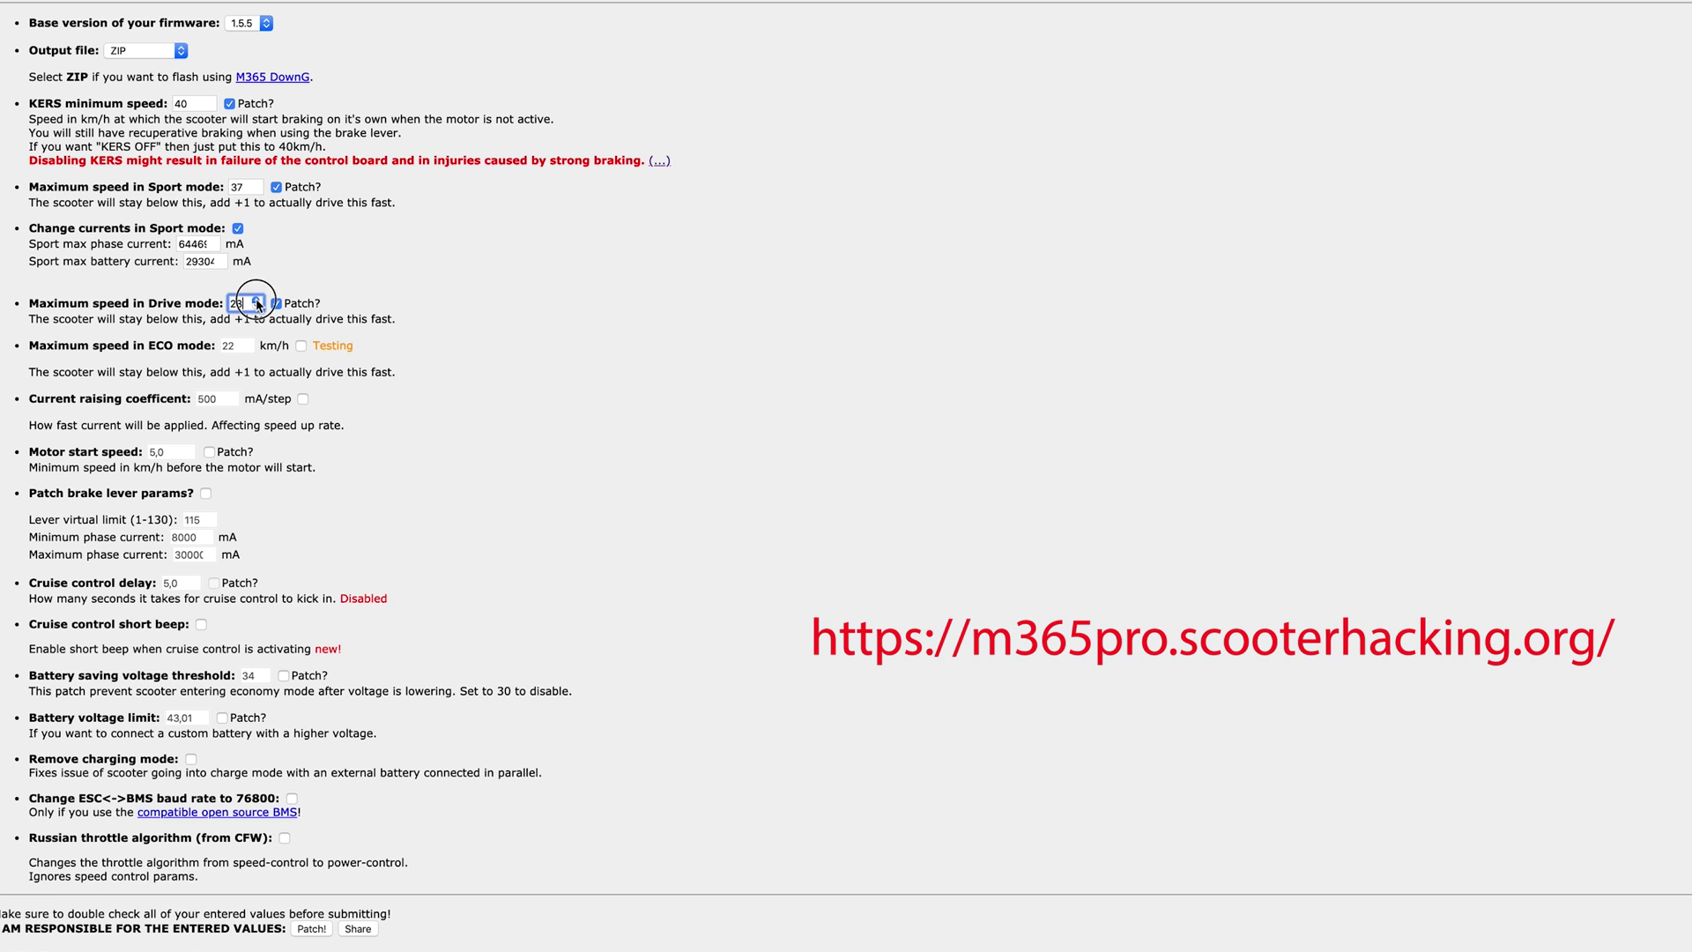
click(256, 300)
click(522, 432)
Step: Enable the motor start speed patch and set the speed to 3
click(208, 452)
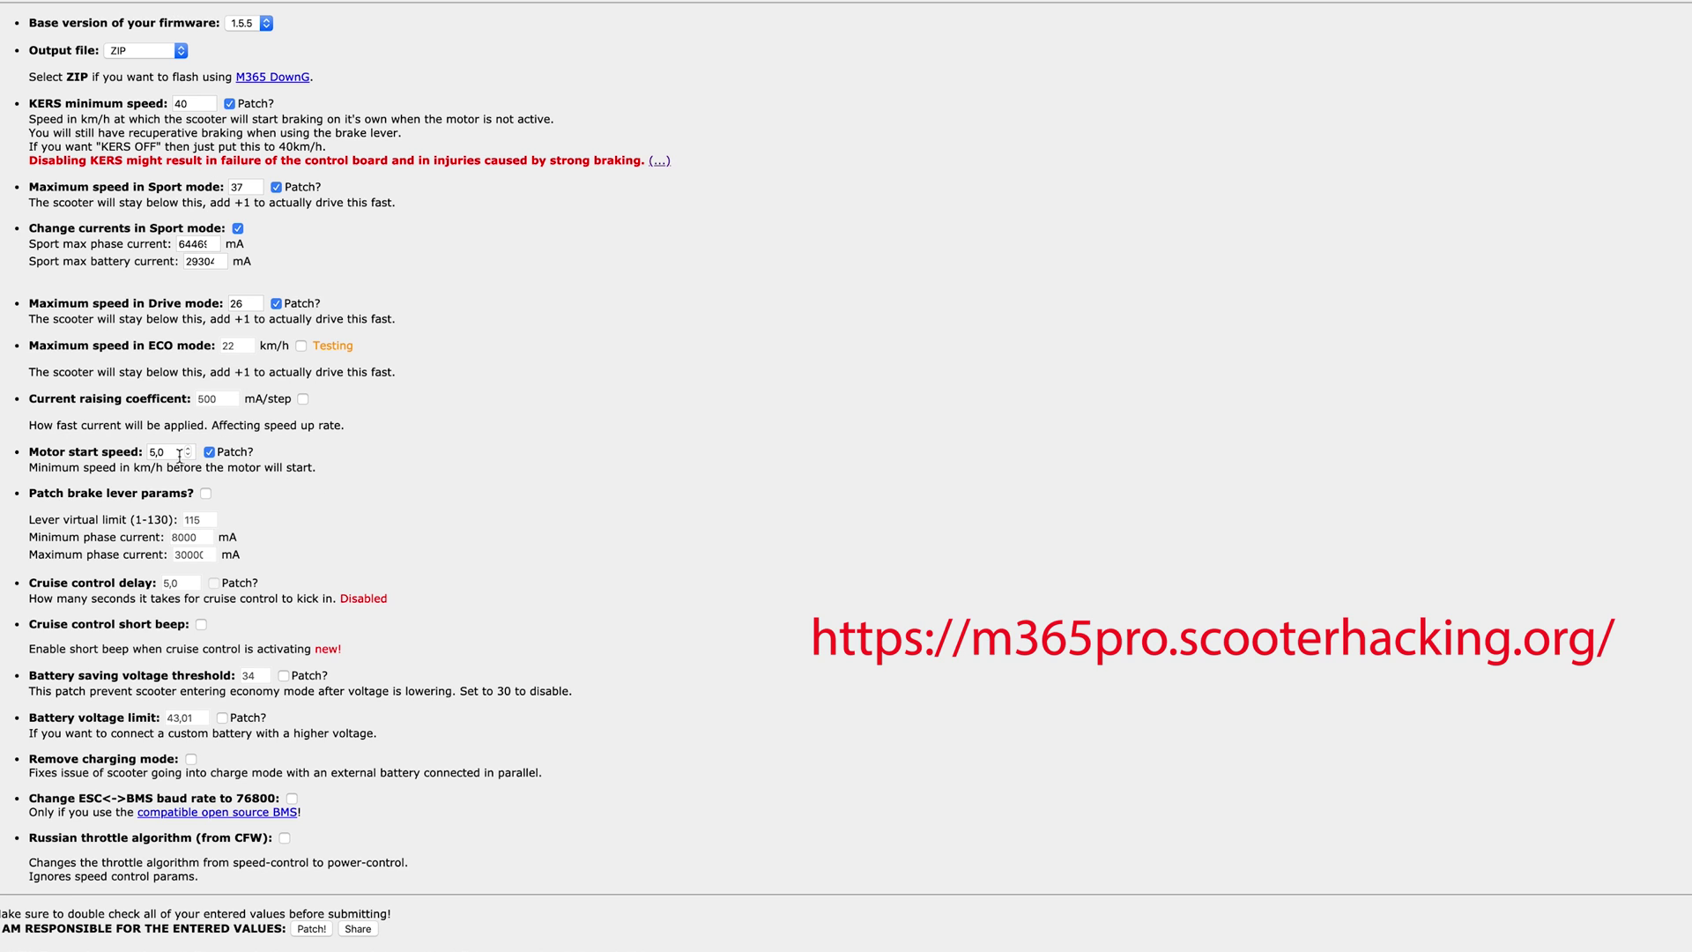
click(96, 453)
text(3)
click(387, 505)
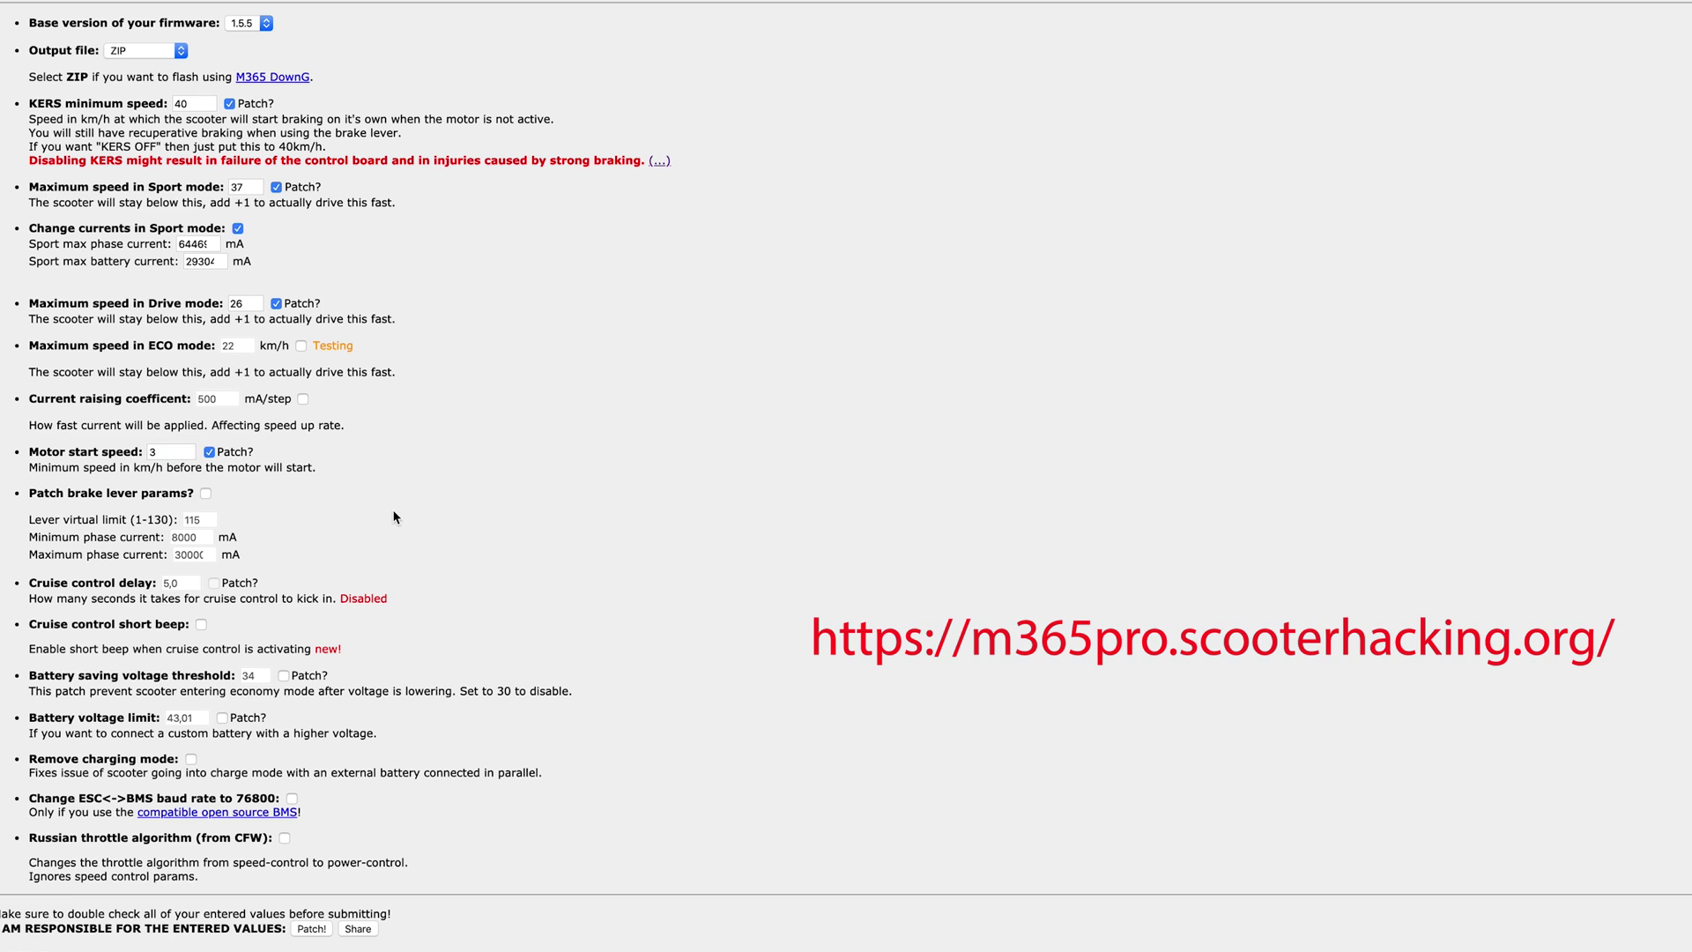
Step: Enable the brake lever patch and set the lever virtual limit to 130, minimum phase current to 2000 mA and maximum to 40000 mA
click(208, 495)
double_click(194, 519)
text(130)
key(Tab)
text(2000)
key(Tab)
text(40000)
click(300, 545)
Step: Disable the brake lever patch and switch the cruise control short beep on and back off
click(205, 494)
click(201, 624)
click(201, 624)
Step: Try the battery saving voltage threshold patch at 30, check its description and disable the patch again
click(282, 676)
click(264, 681)
click(264, 681)
click(264, 681)
click(264, 682)
drag(571, 695, 31, 688)
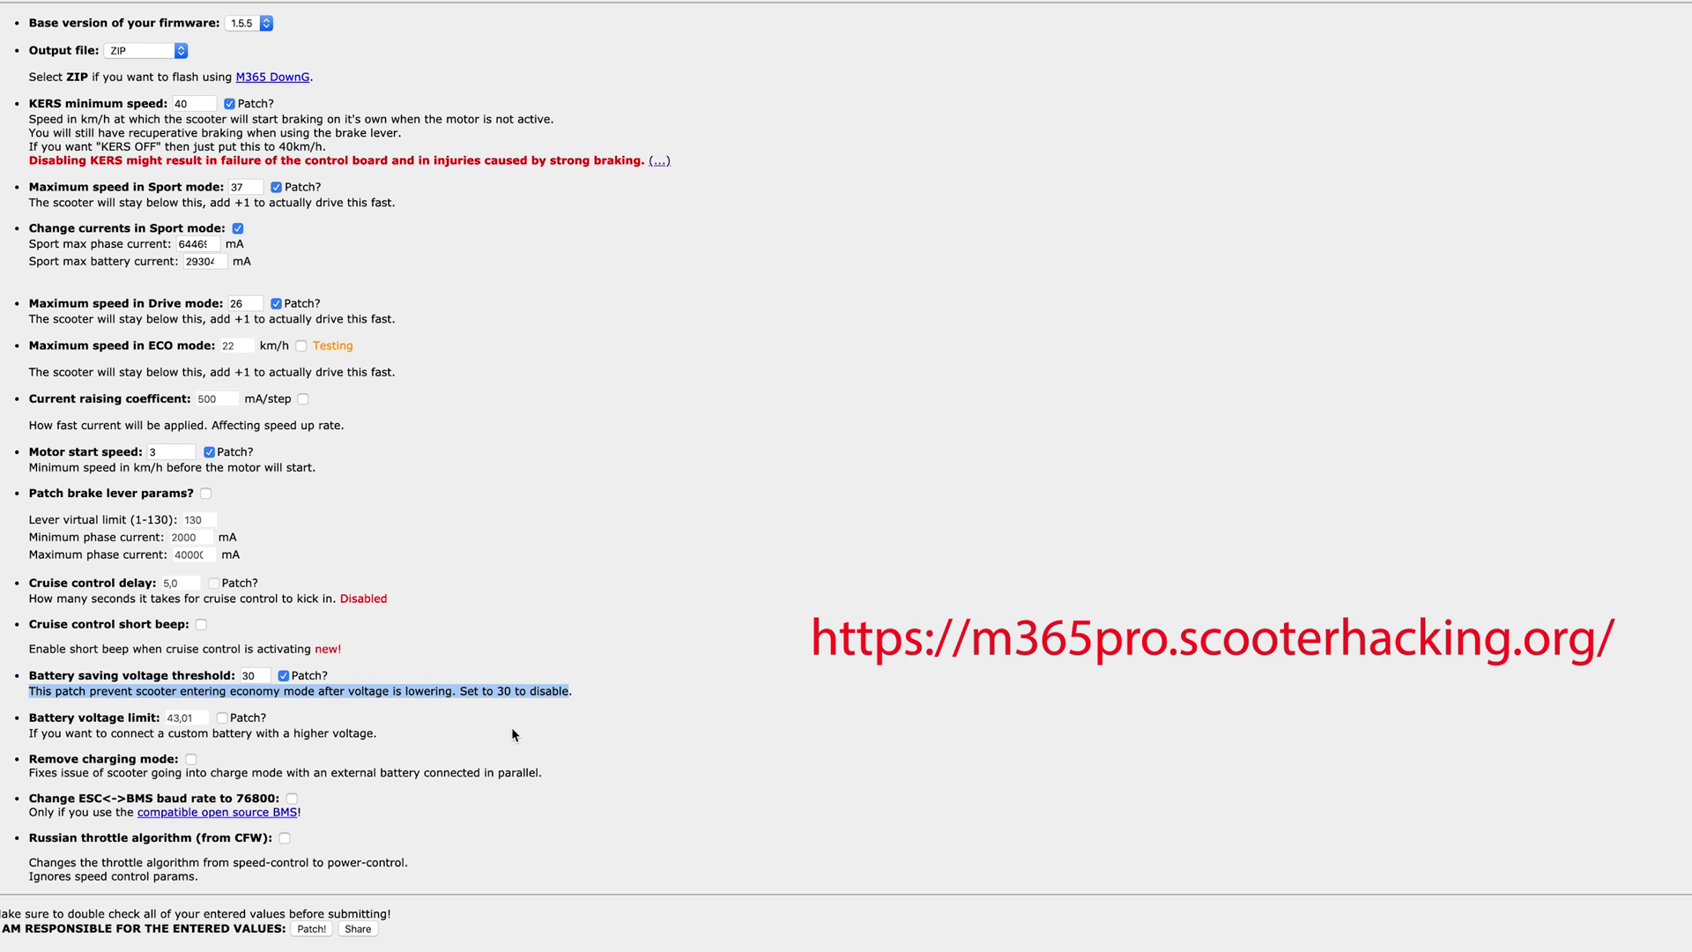
click(284, 679)
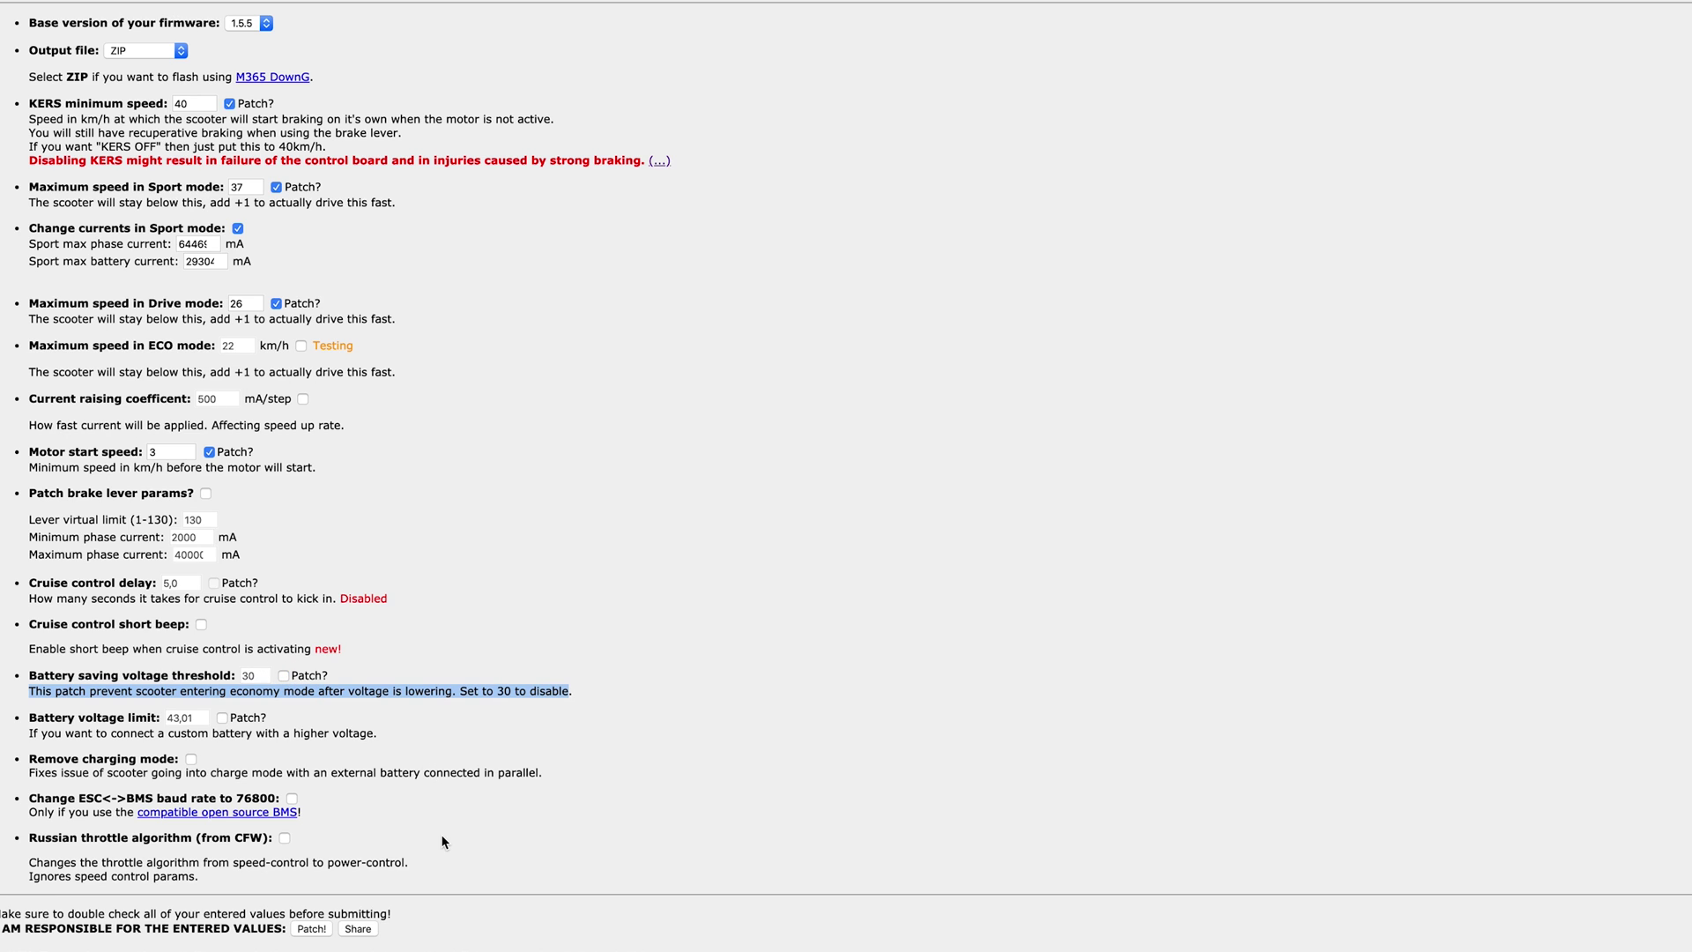
Step: Patch the firmware with the configured values and save the resulting file
click(311, 929)
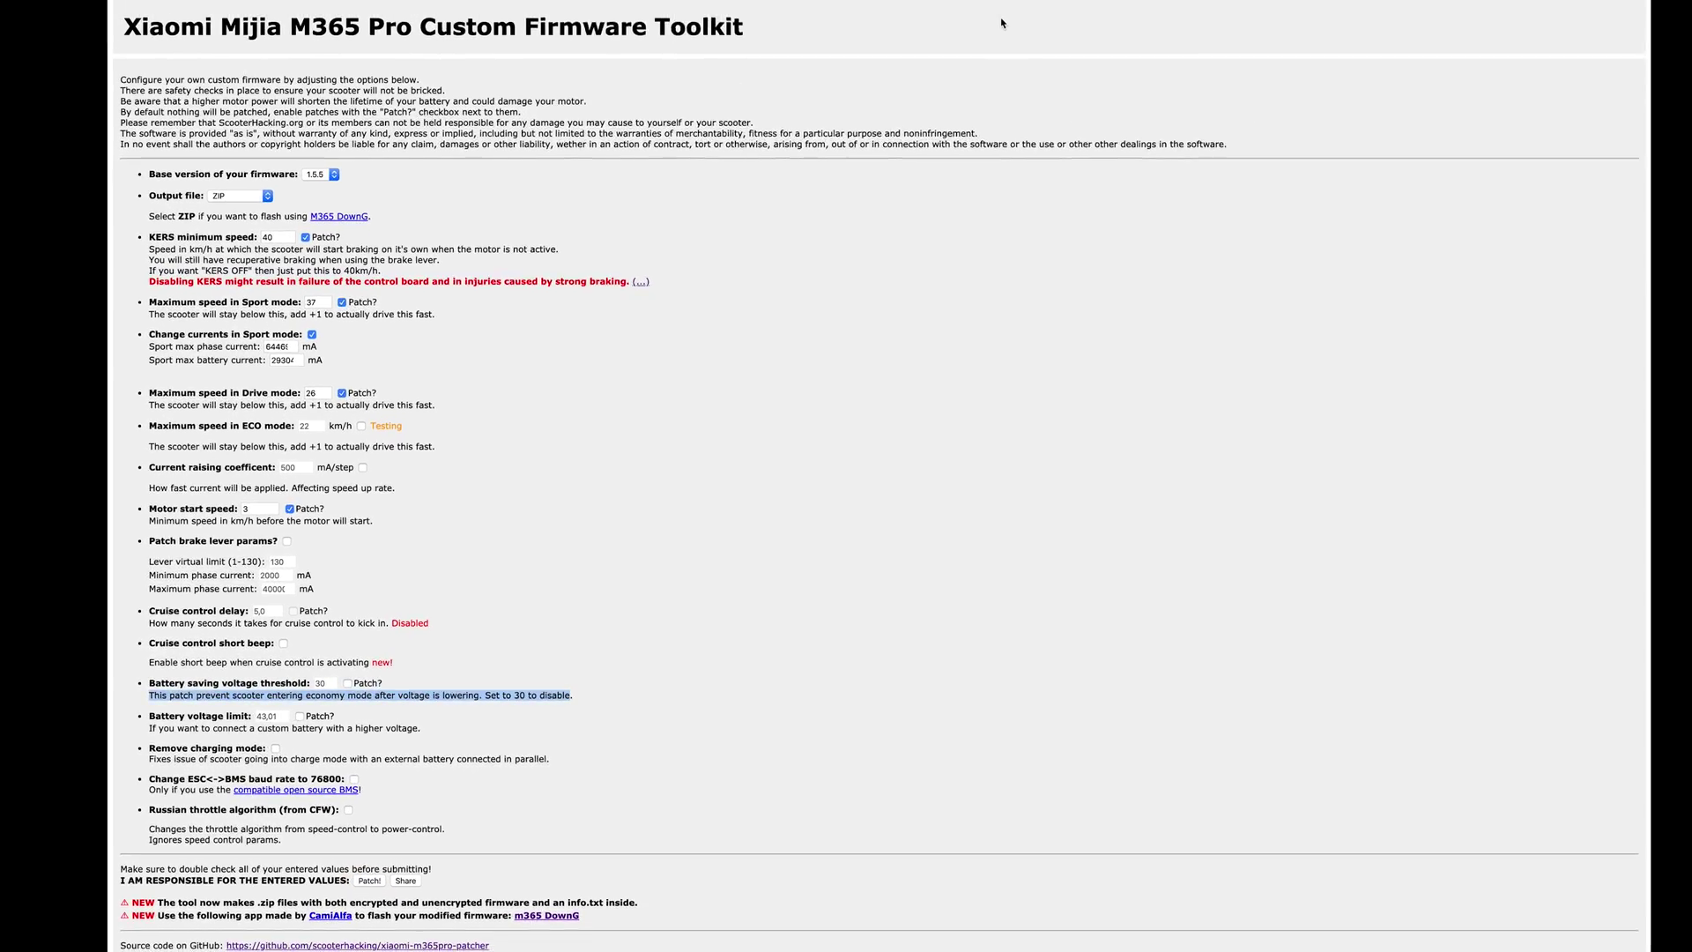
click(1090, 287)
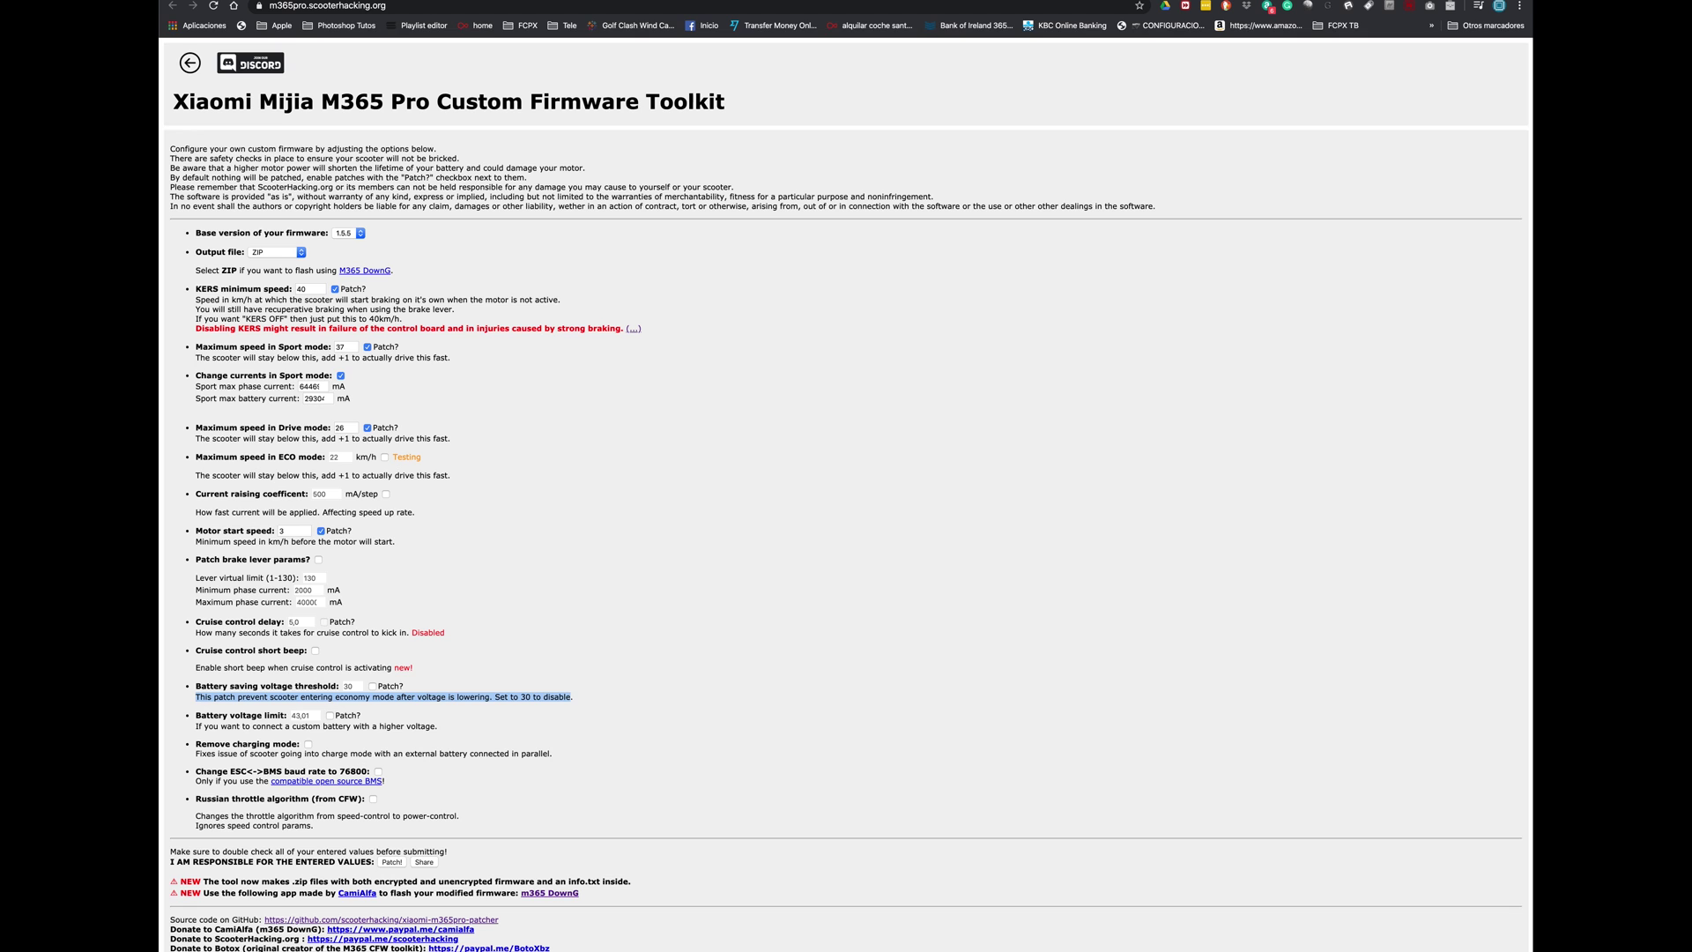
Step: Show the Powerconstant Calculator spreadsheet and its online PRO version at 125k.github.io, and activate the online power constant field
key(super+Tab)
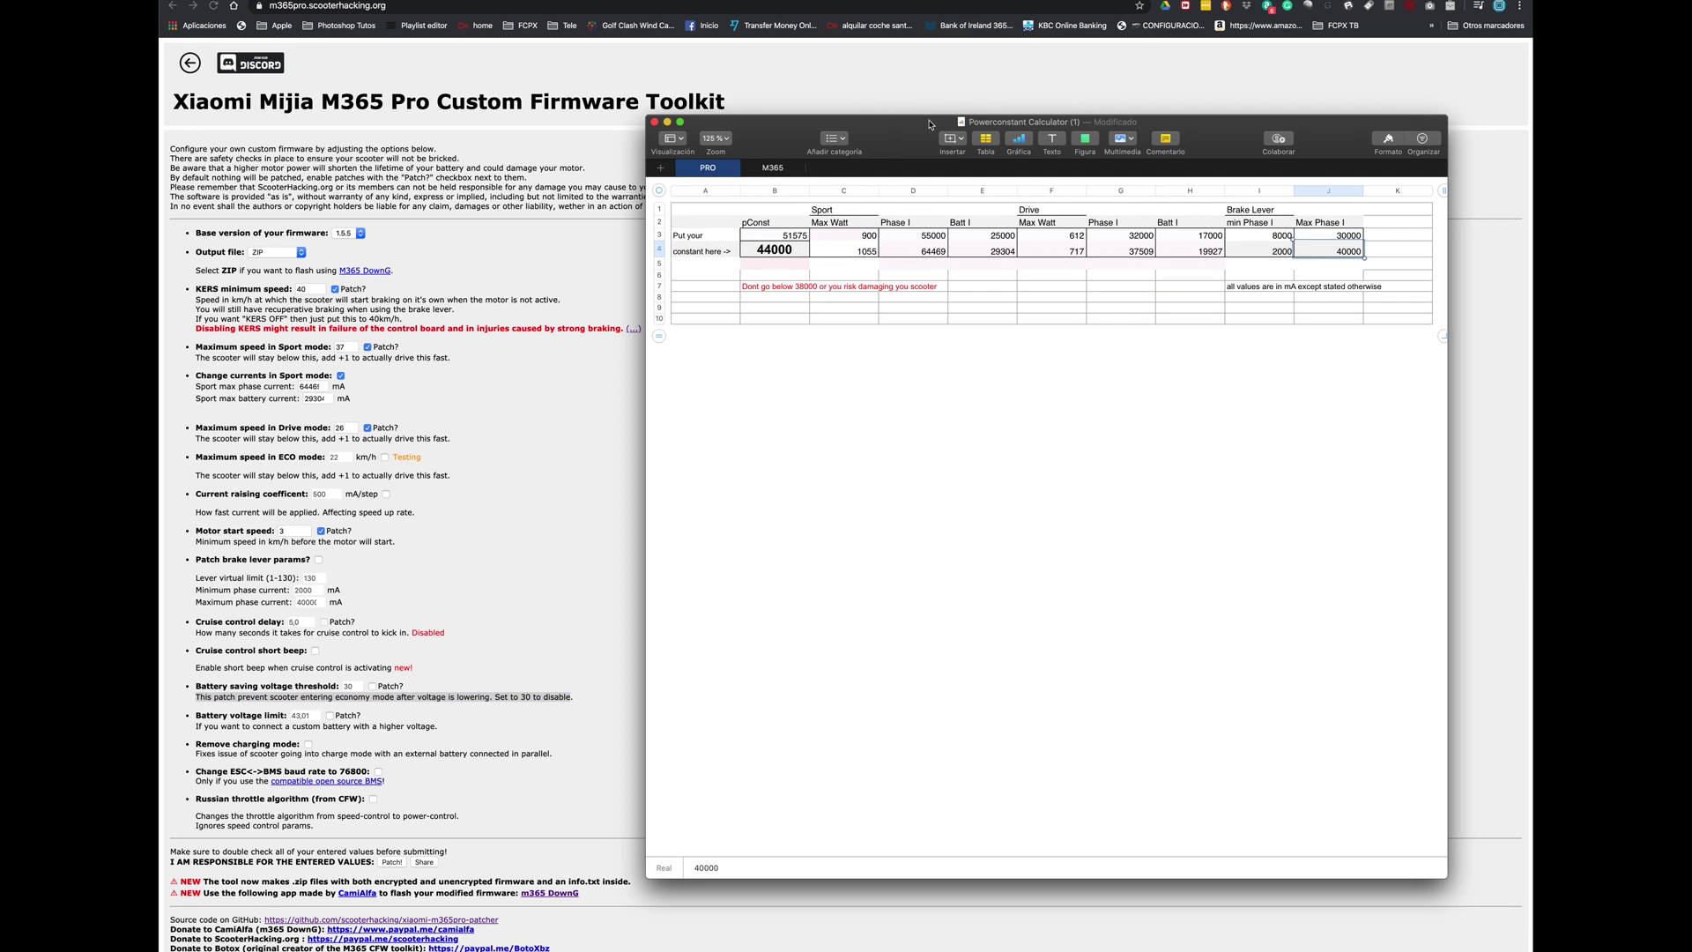
drag(929, 124, 1005, 139)
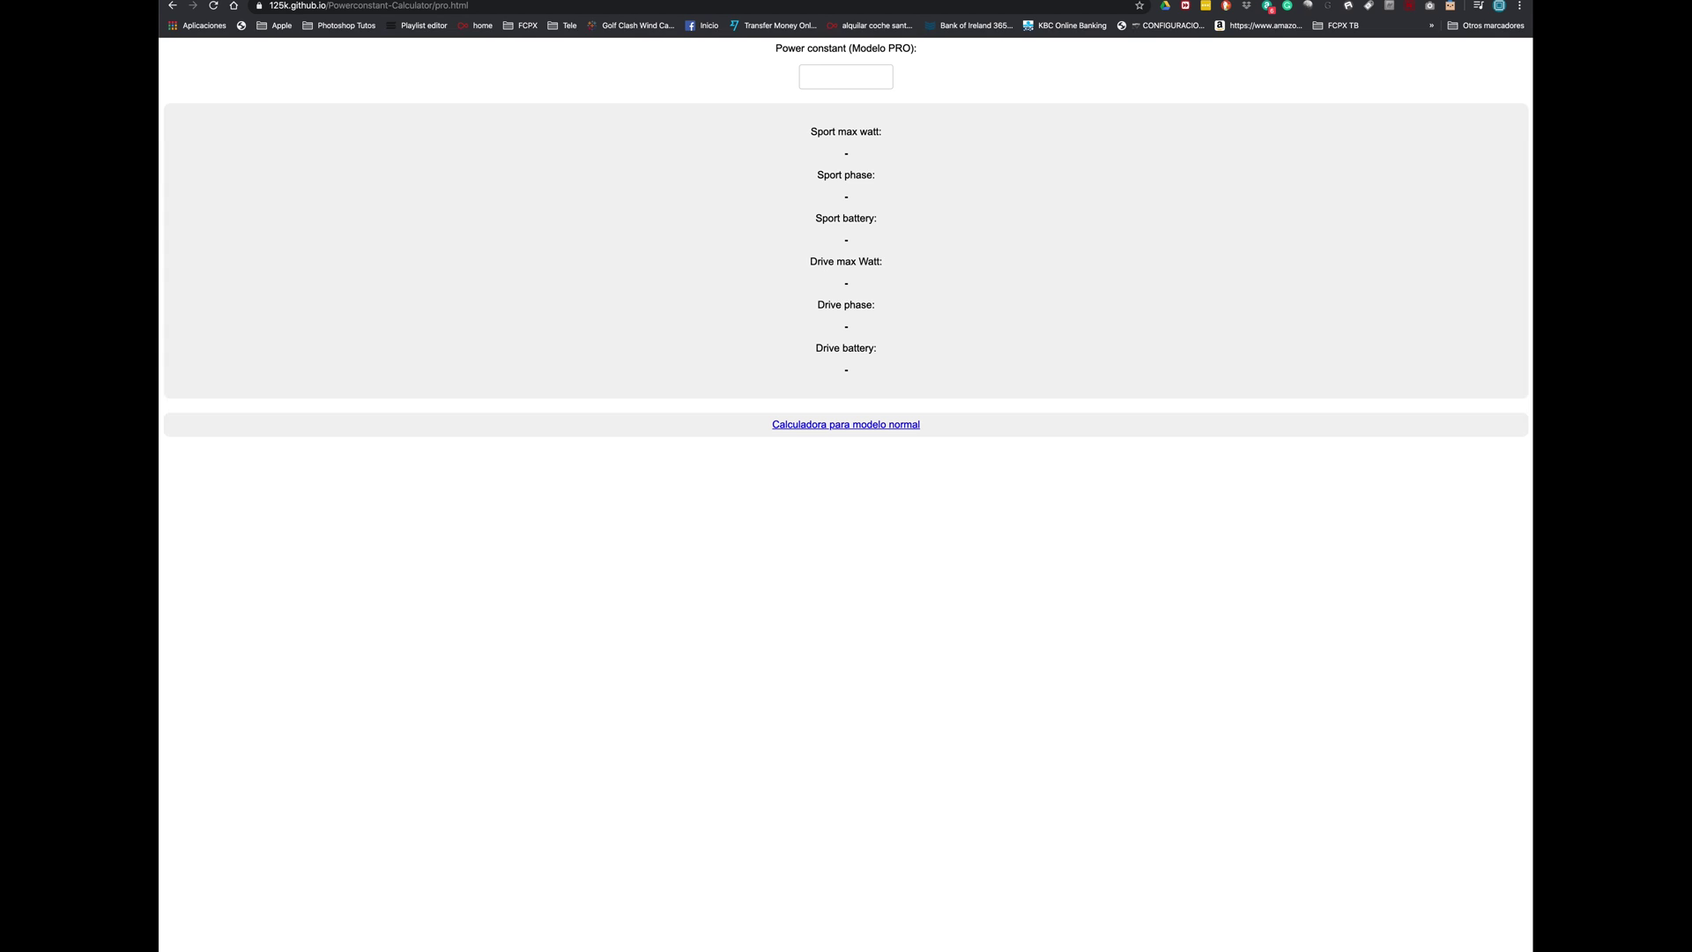
drag(470, 6, 263, 5)
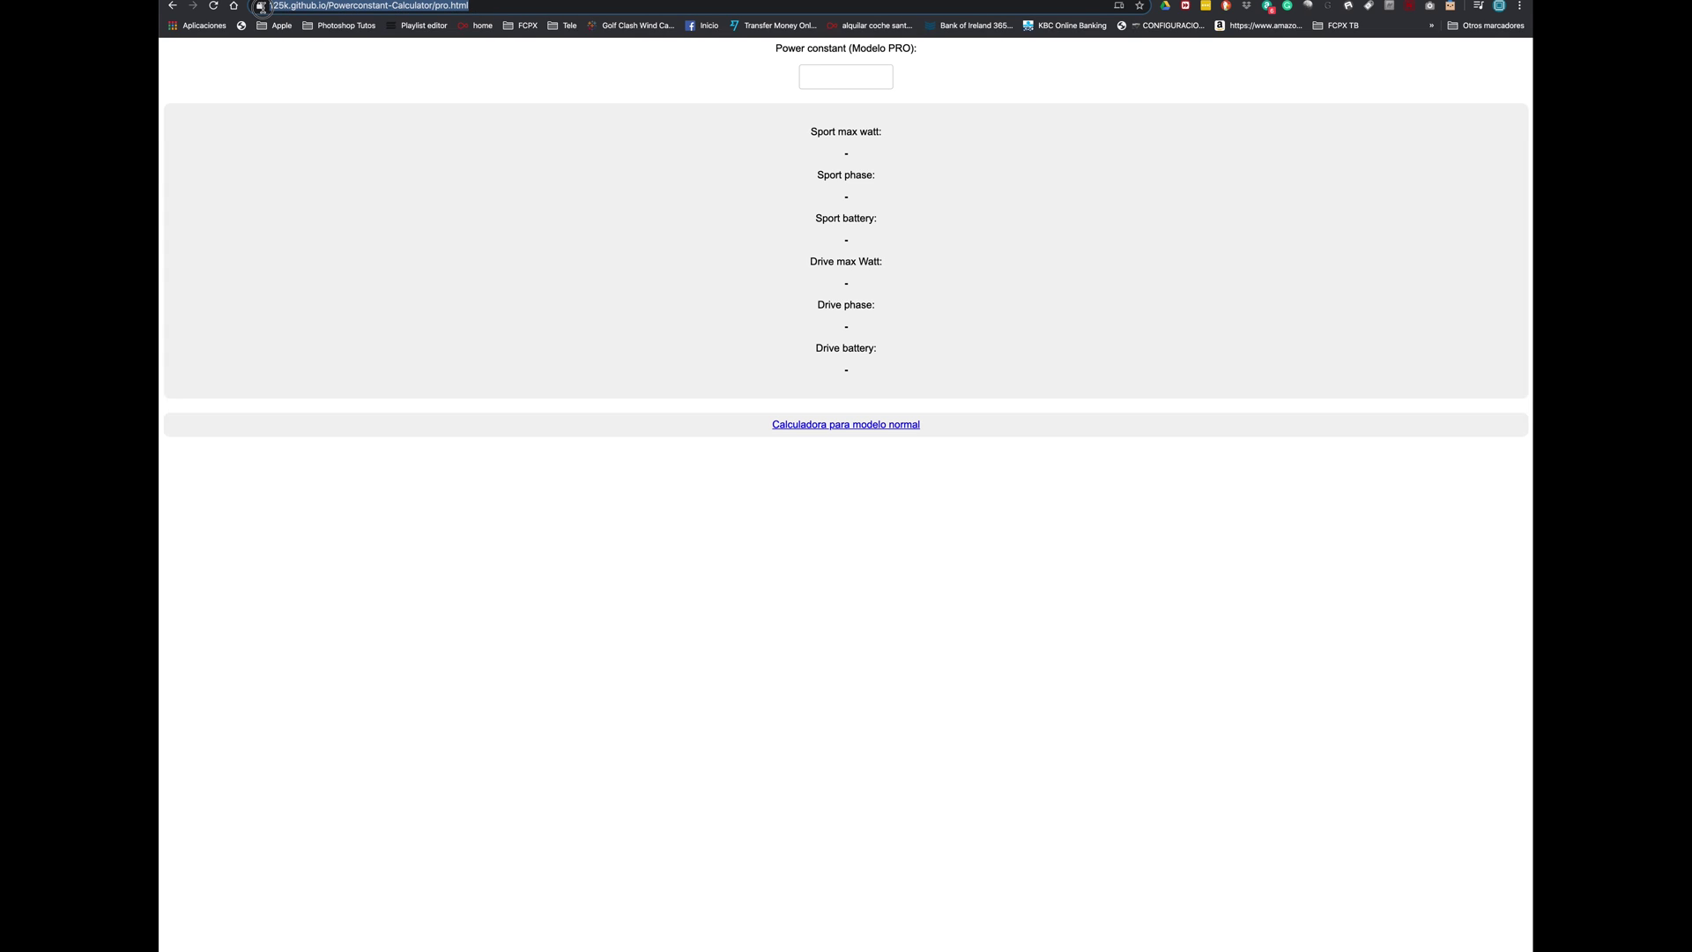
click(847, 81)
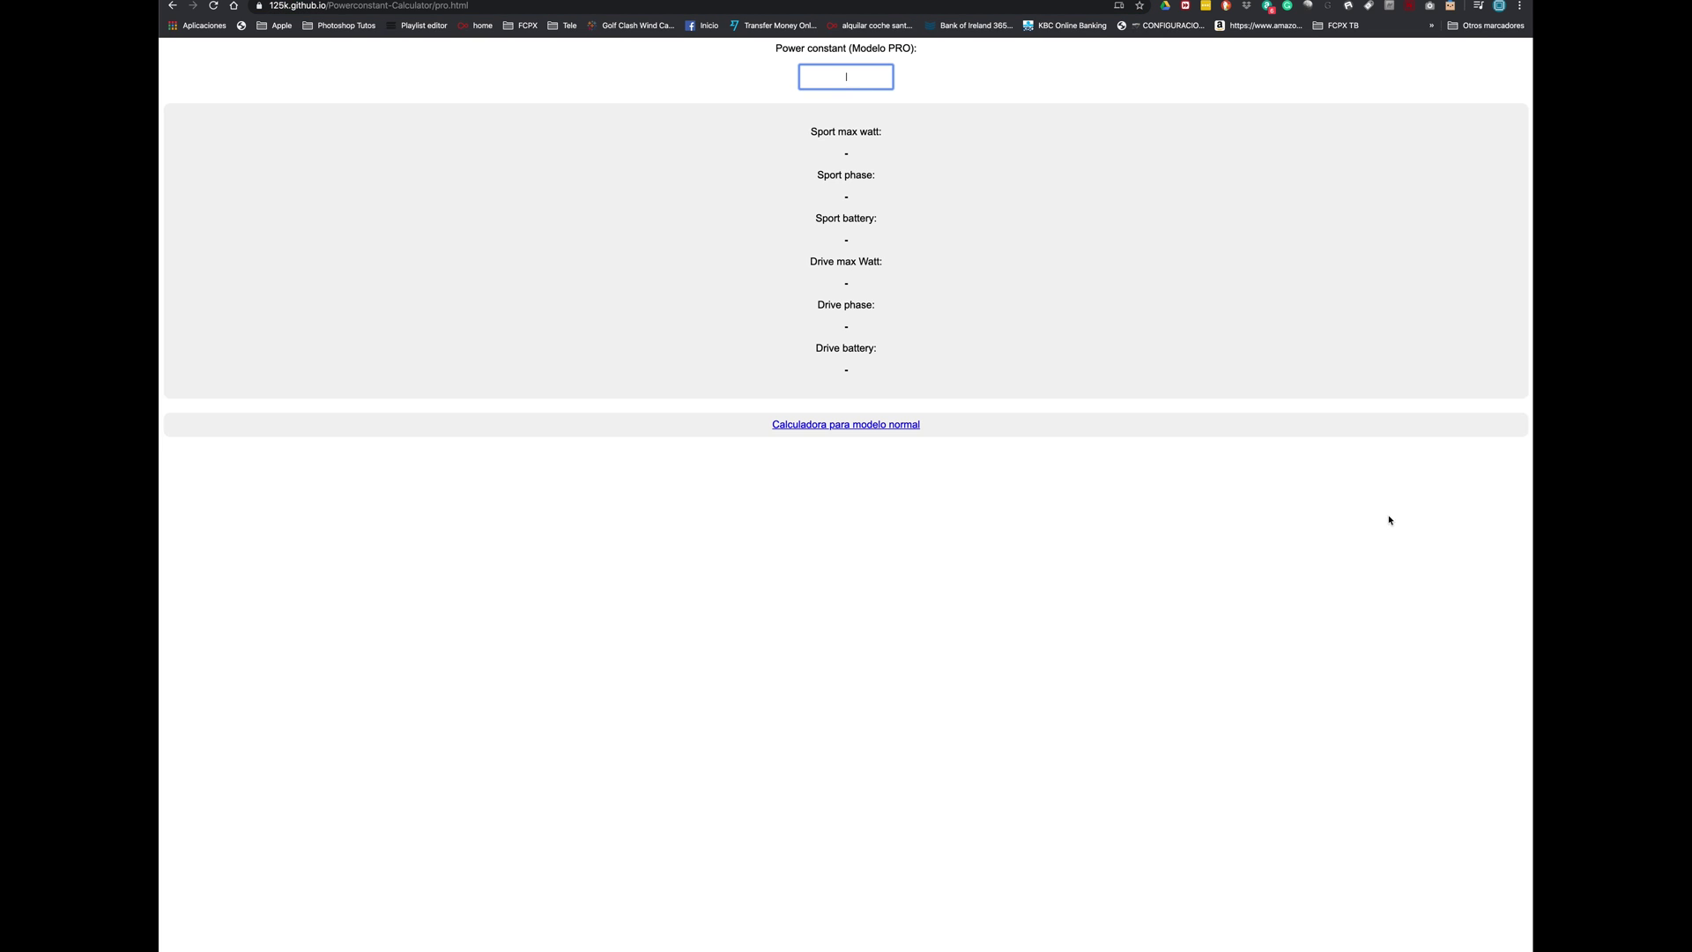
Step: Copy the PRO power constant from the spreadsheet and calculate the online PRO values for a power constant of 44000
key(super+Tab)
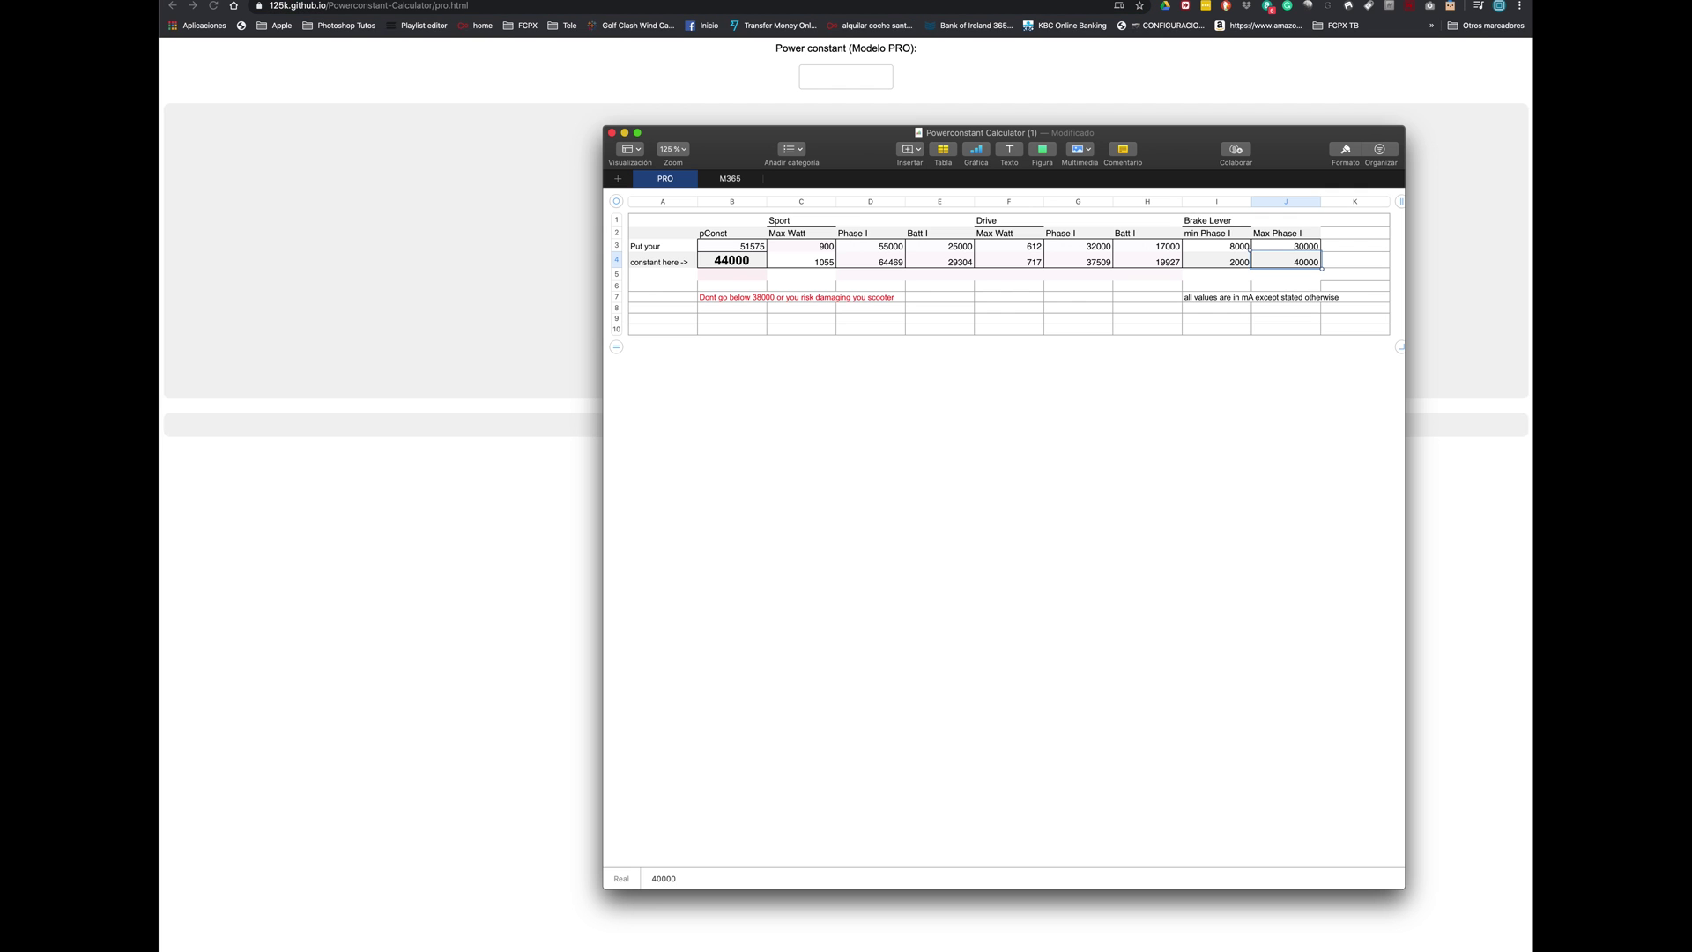
click(714, 264)
right_click(714, 266)
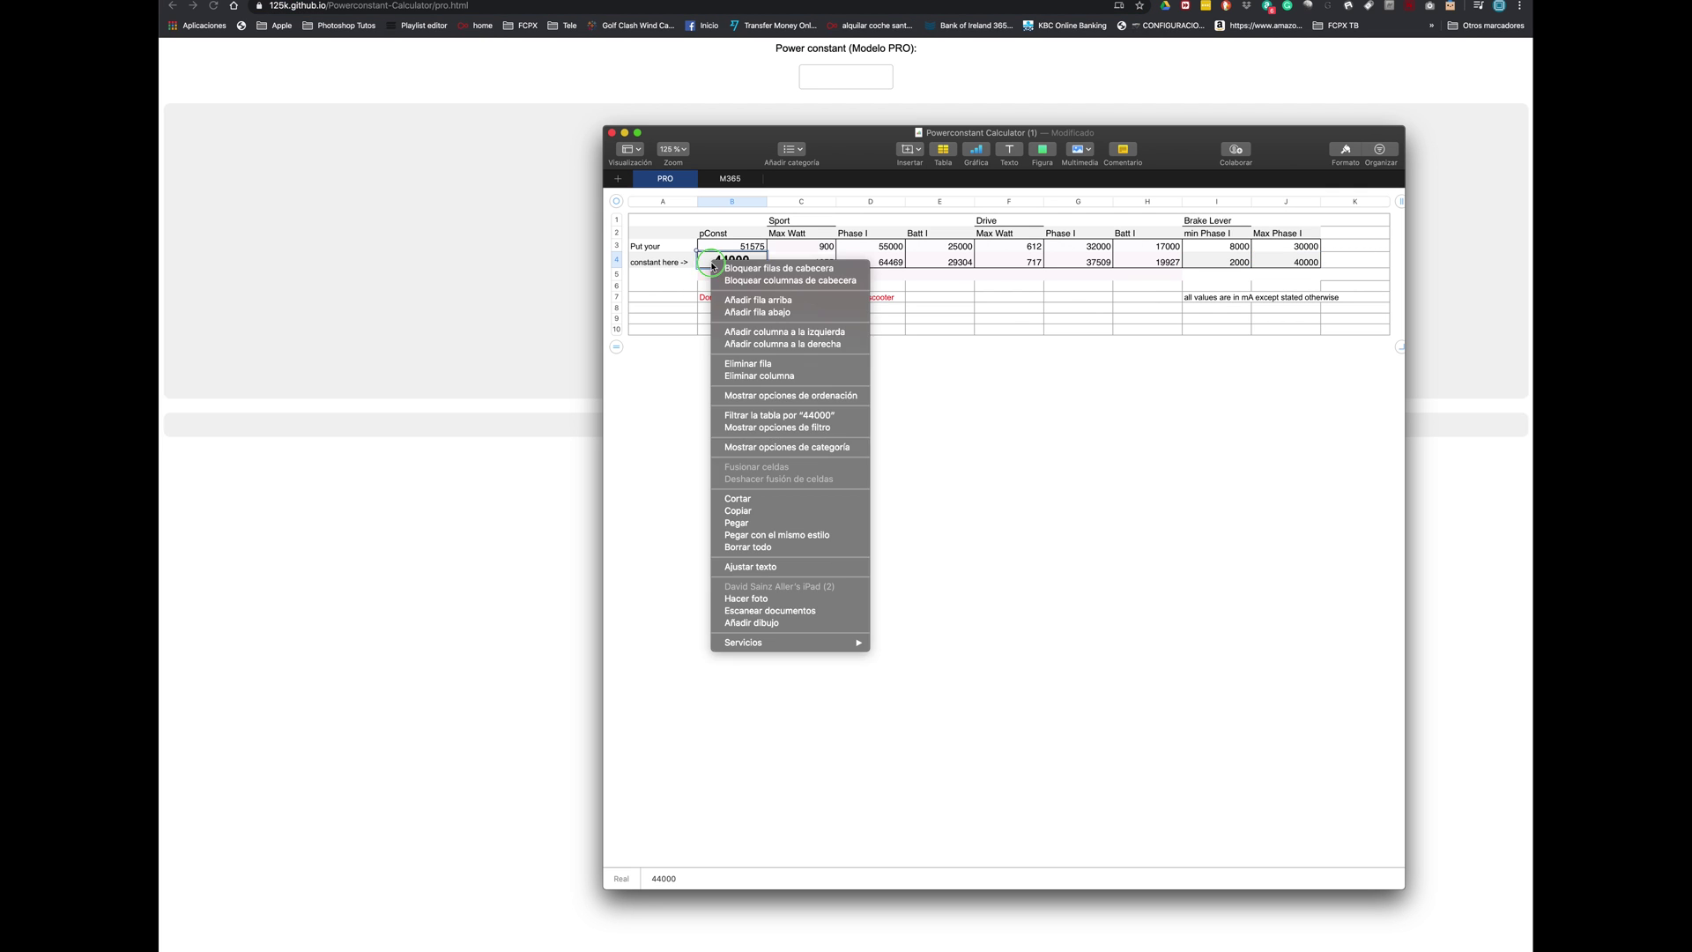
click(761, 512)
drag(1005, 132, 757, 179)
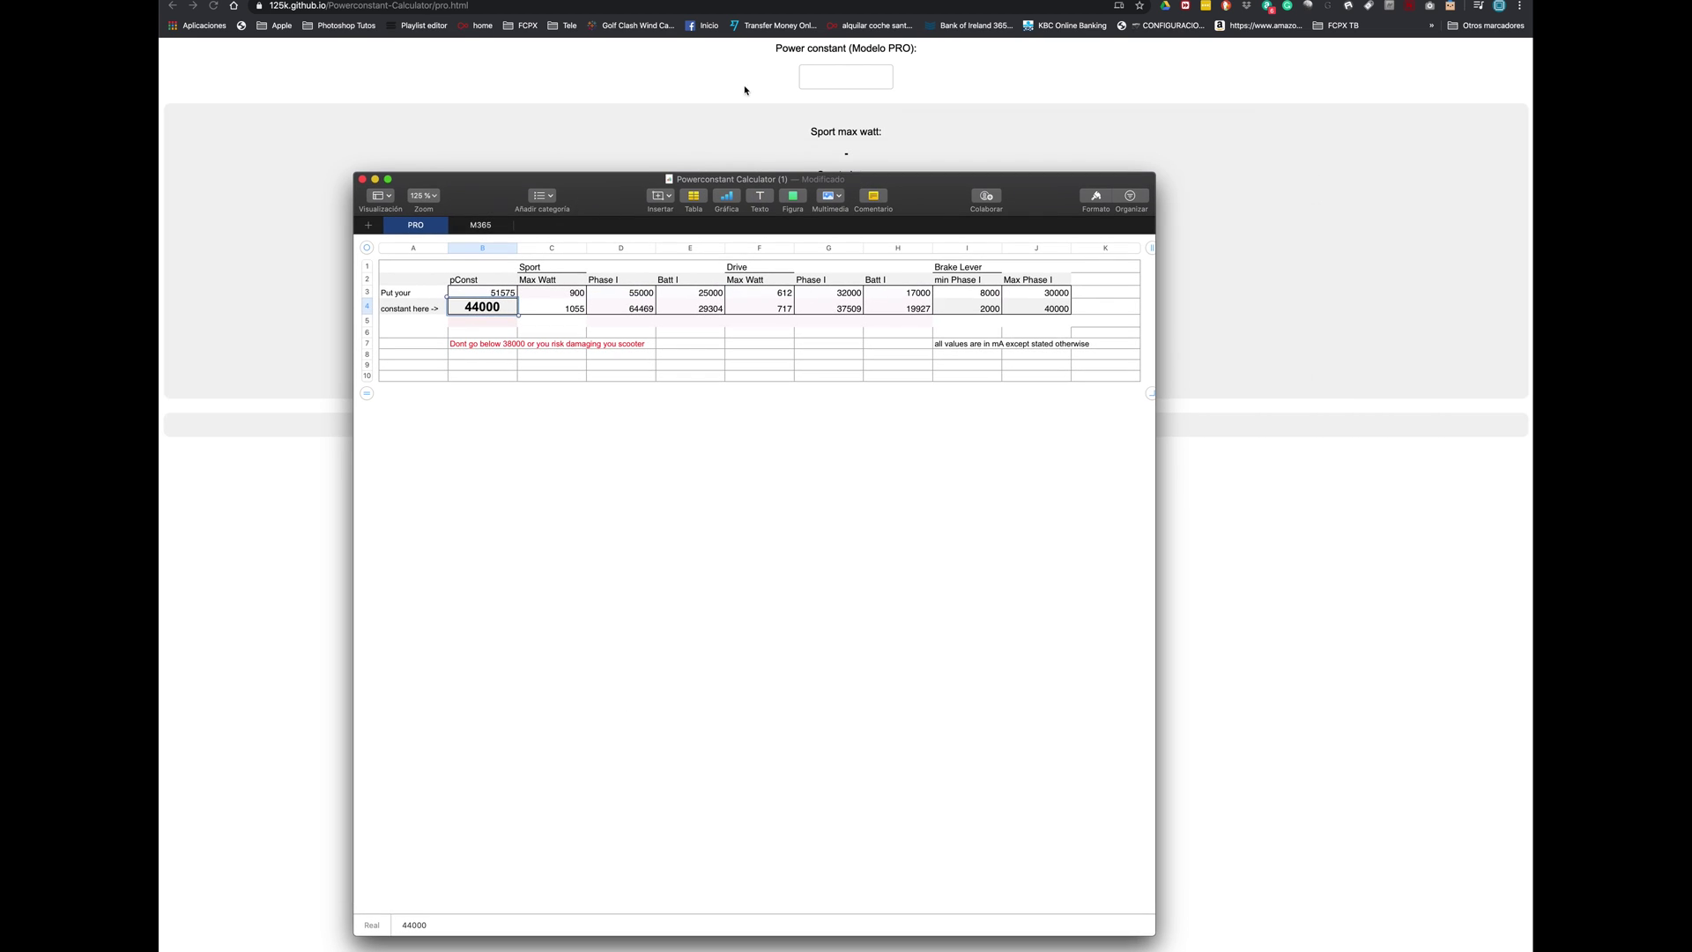
click(849, 84)
text(4)
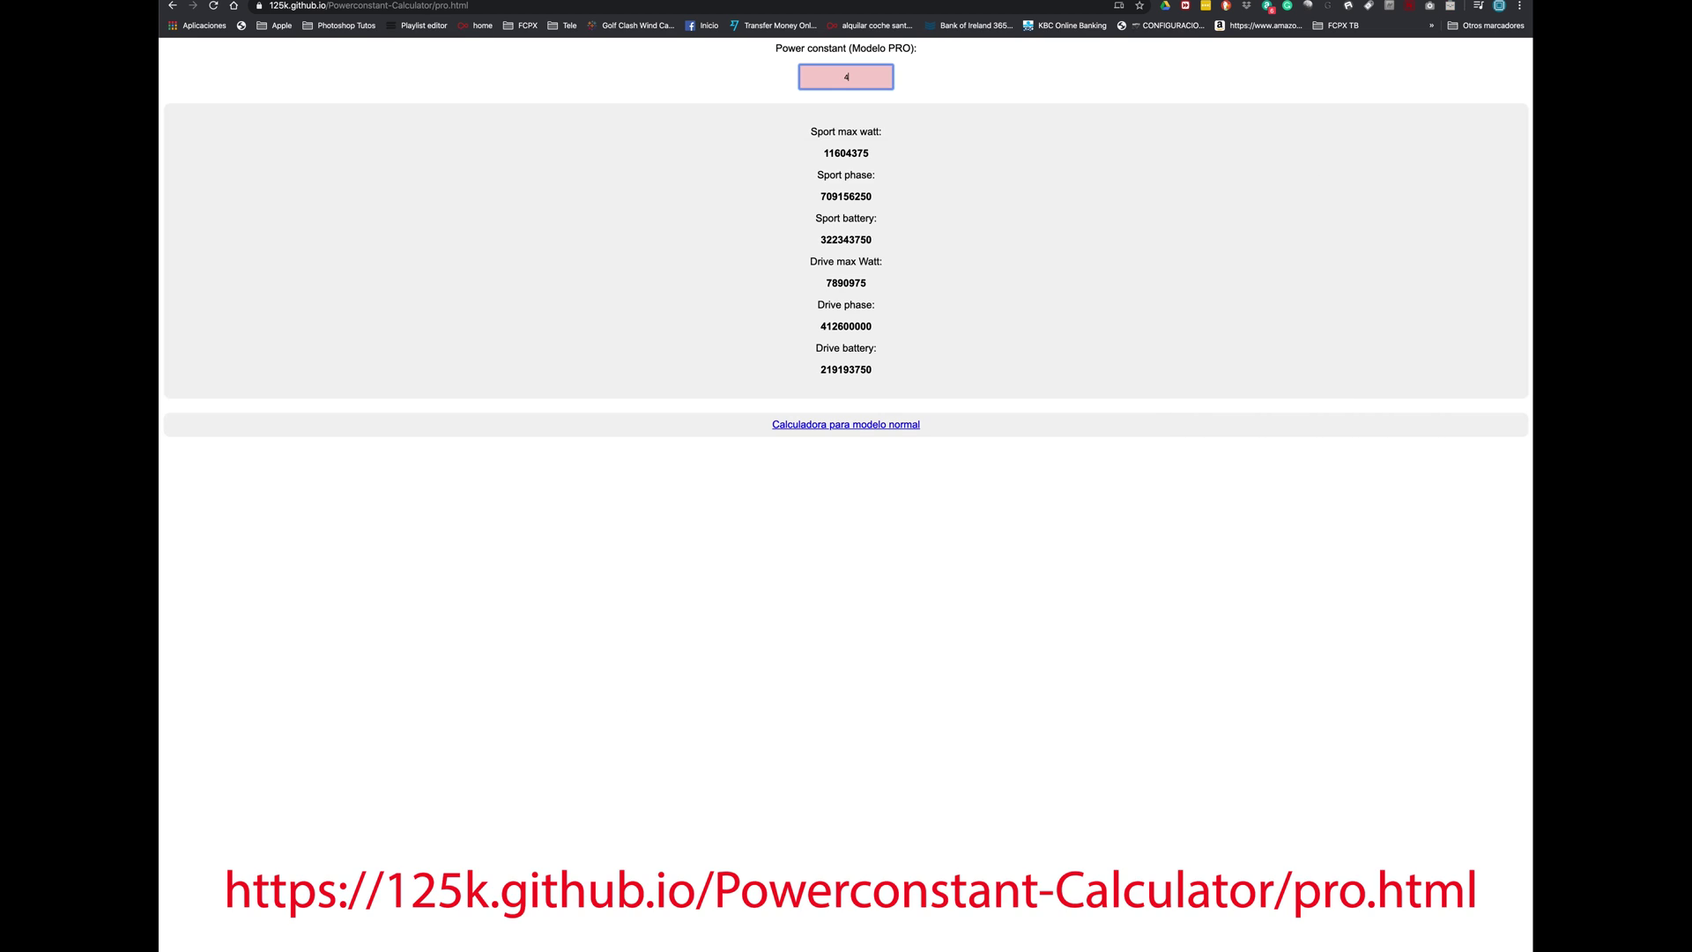
key(BackSpace)
text(44000)
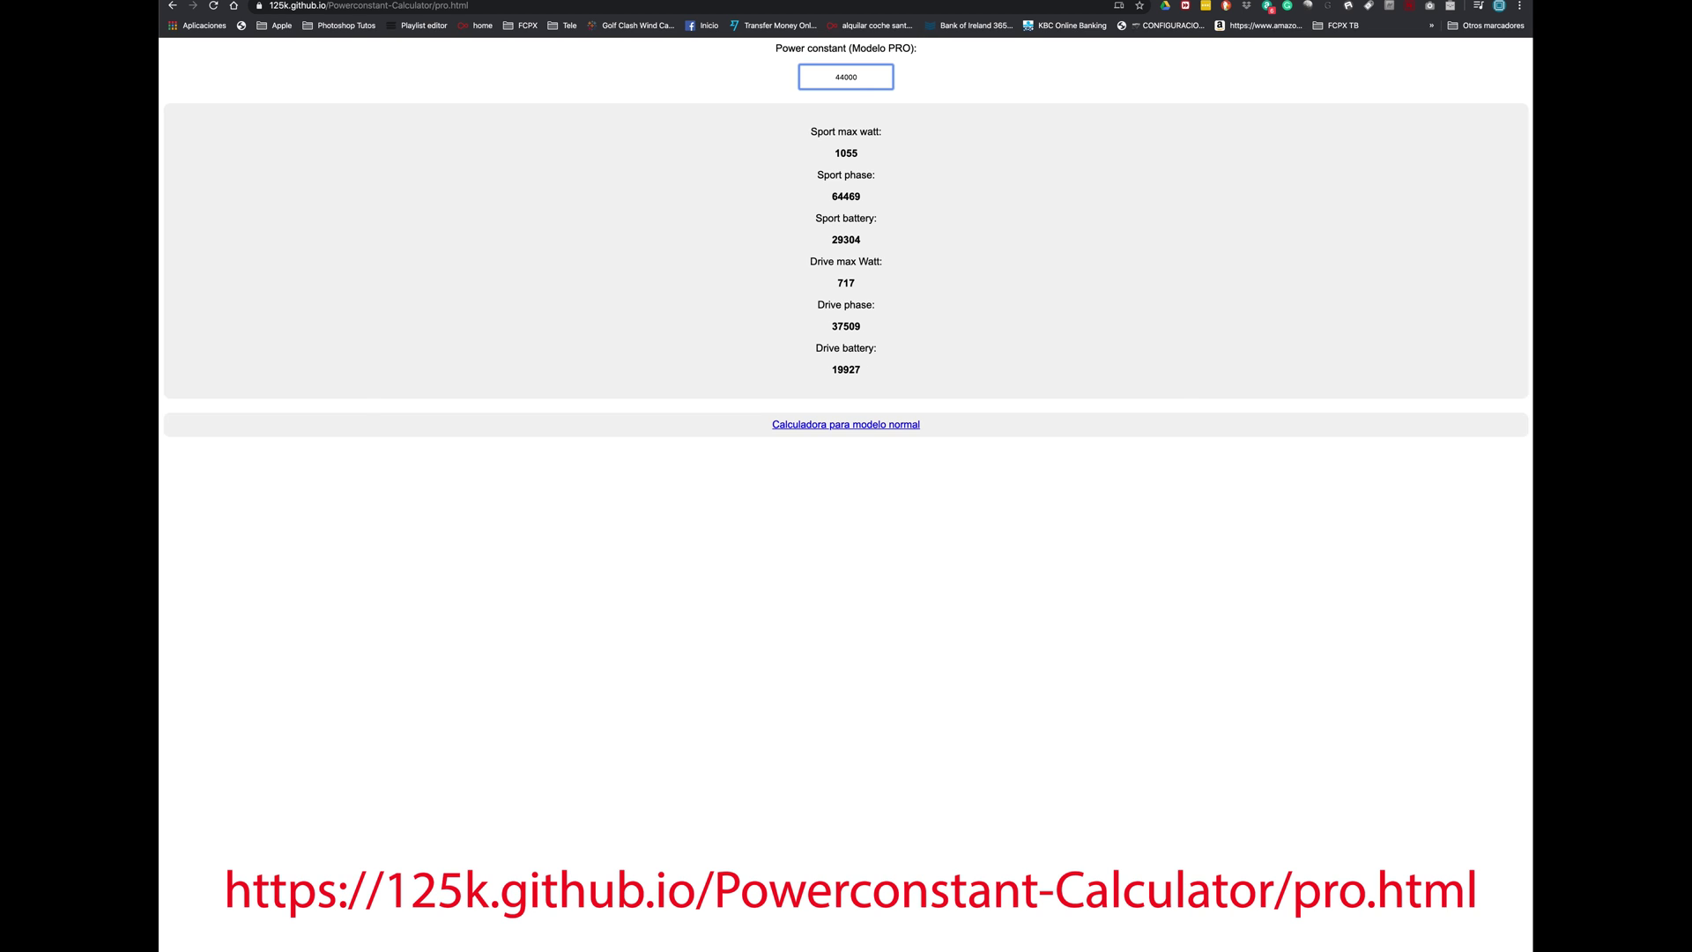
Step: Compare the spreadsheet with the online results, minimize the spreadsheet, and view the normal-model calculator before returning to the PRO version
key(super+Tab)
drag(961, 216, 1037, 461)
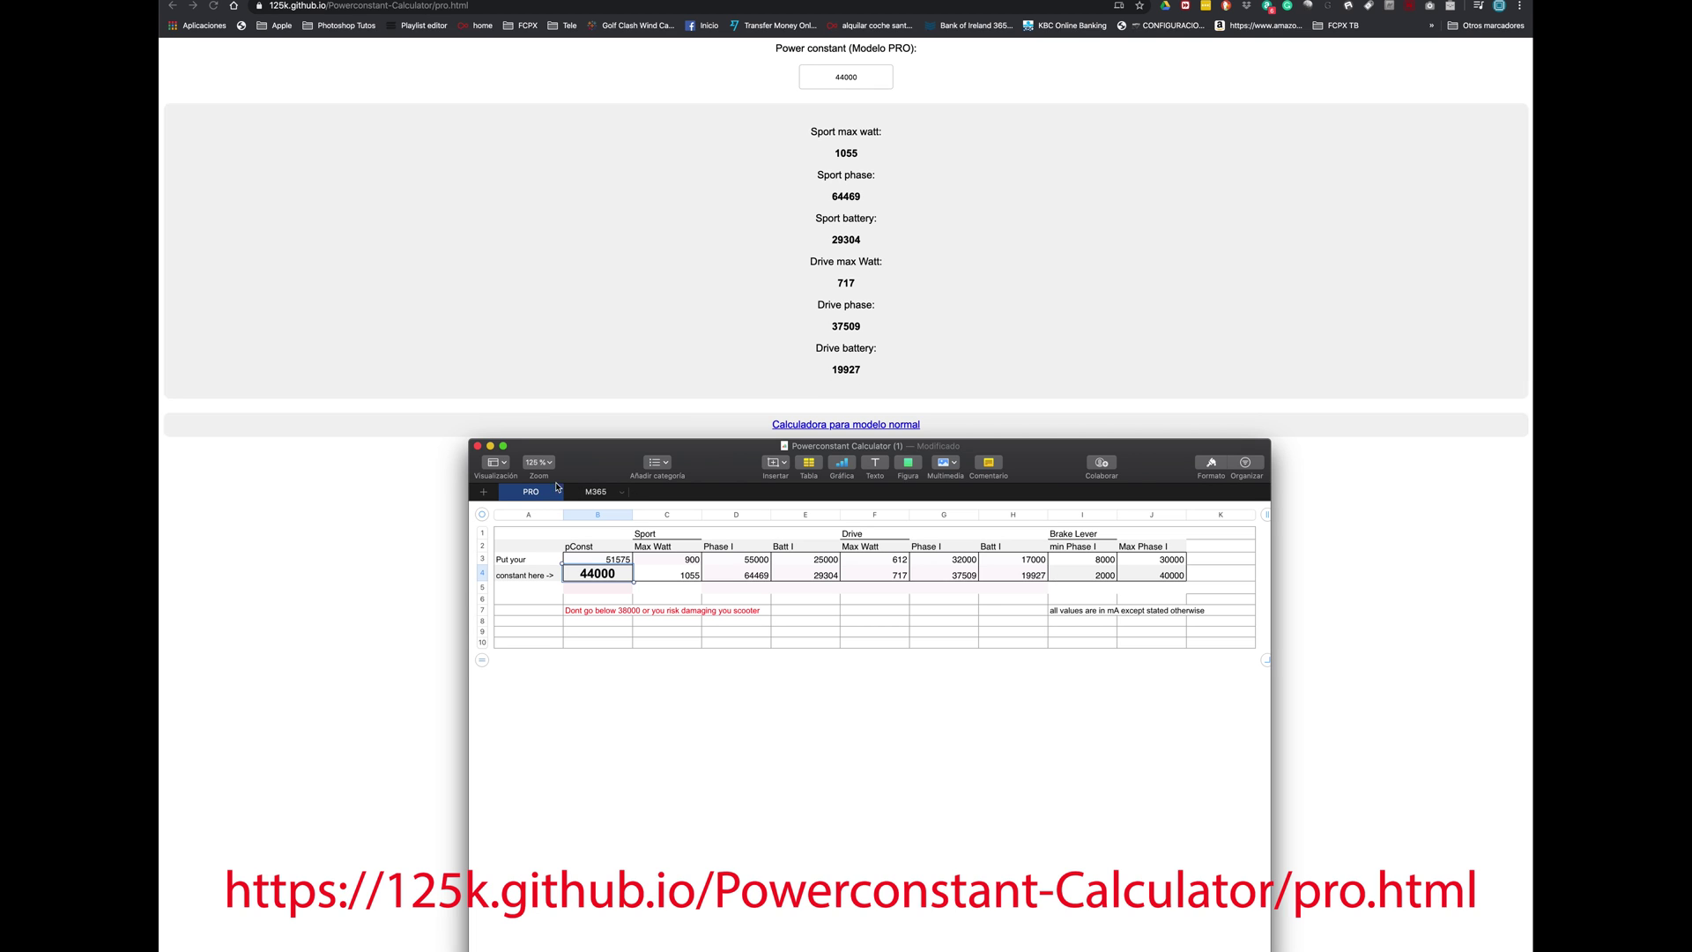
click(491, 446)
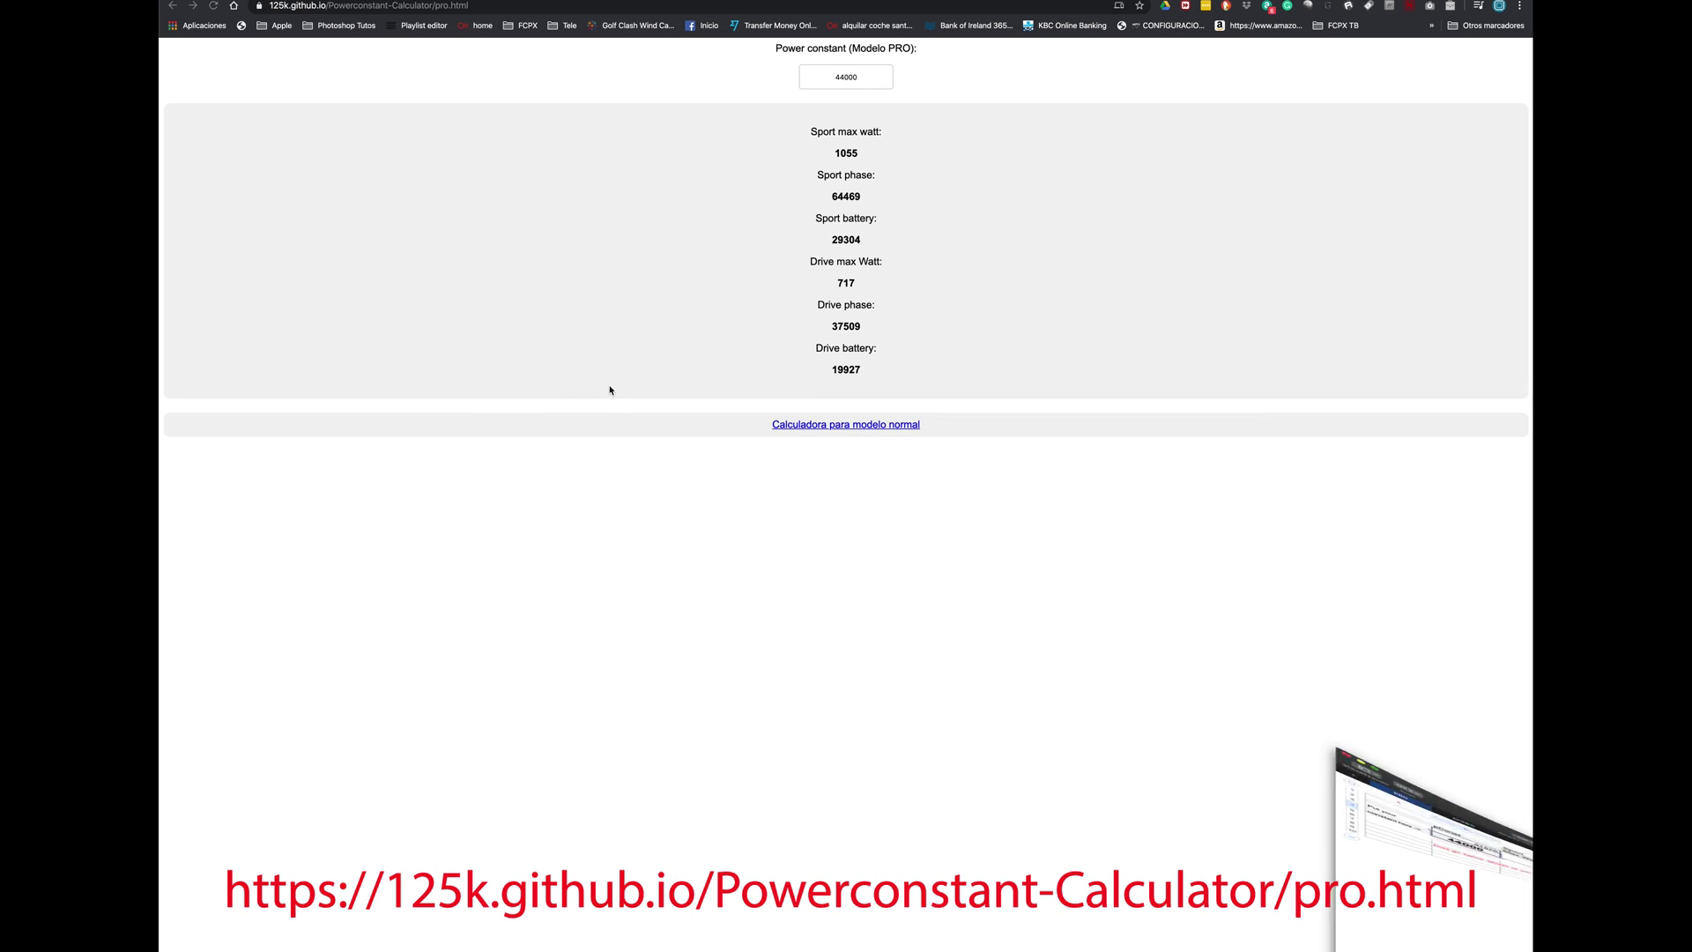
click(847, 426)
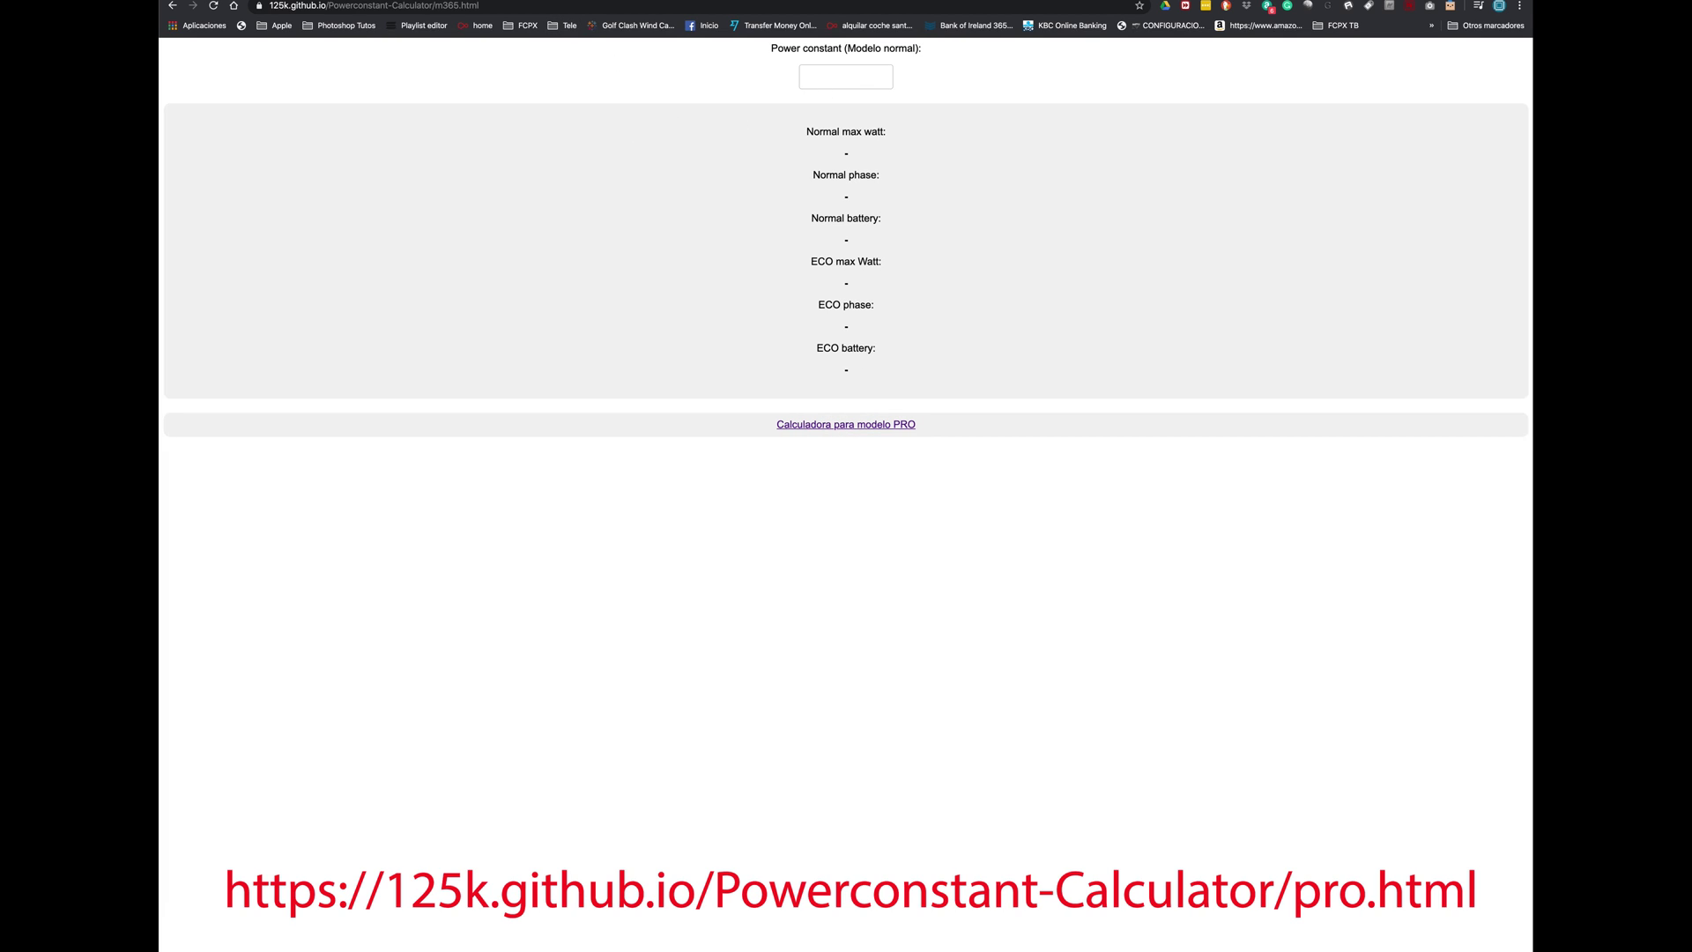
key(super+bracketleft)
Step: Try a power constant of 30000 in the PRO calculator and highlight the Sport max watt result
drag(867, 76, 816, 77)
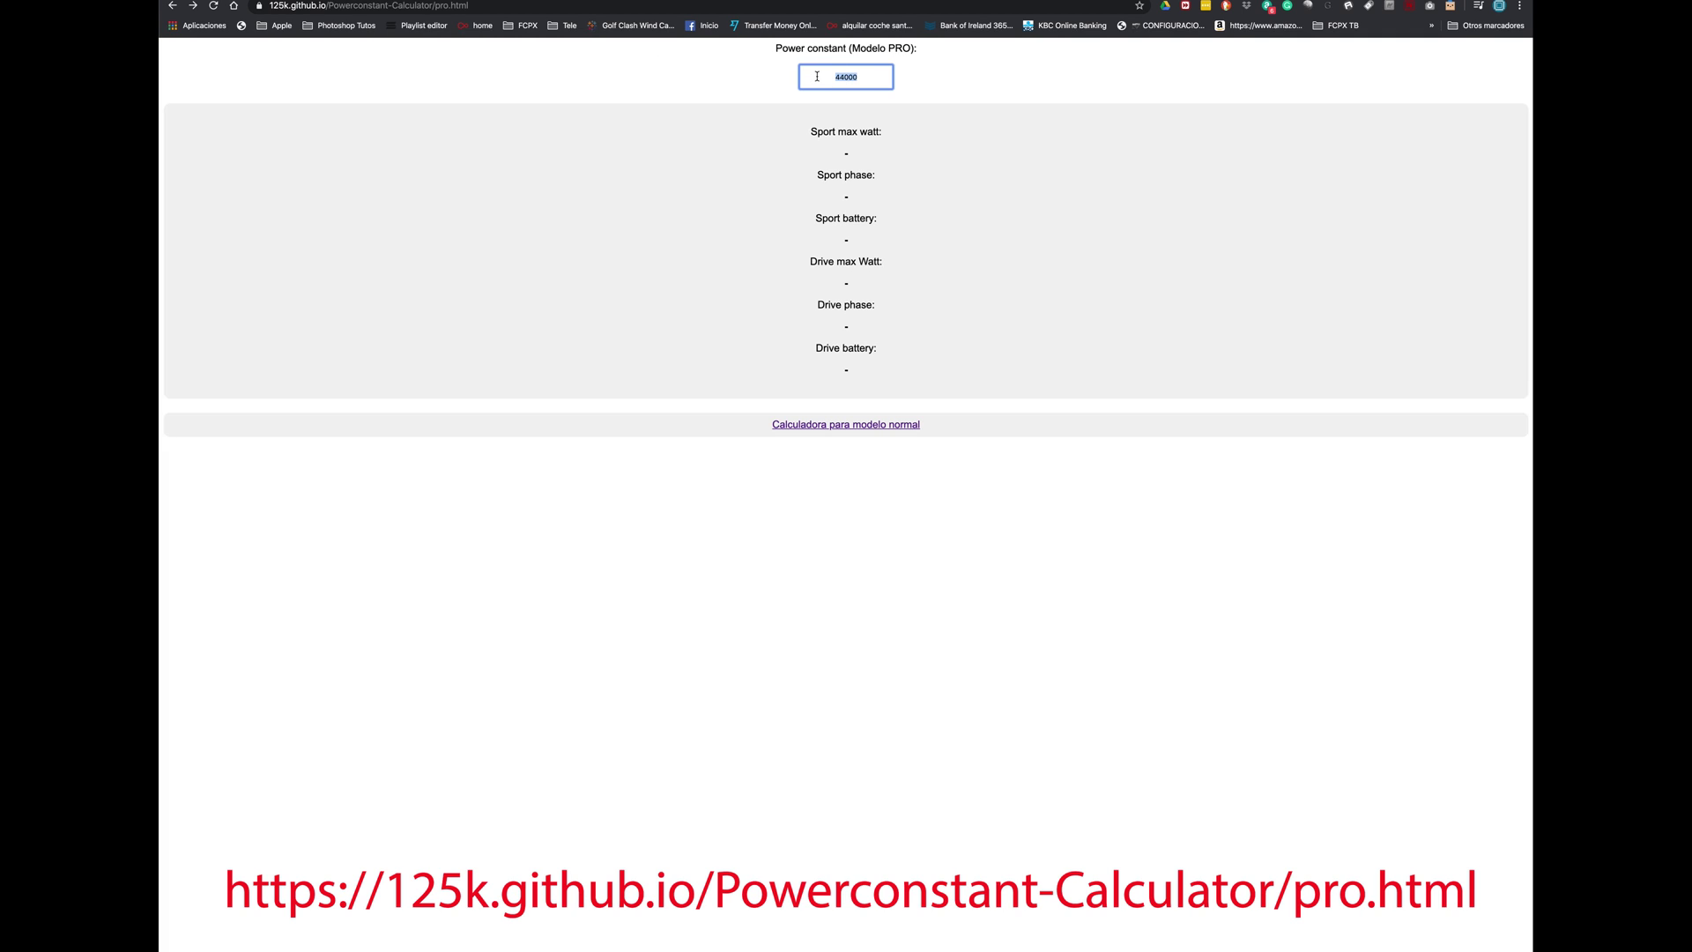
text(30000)
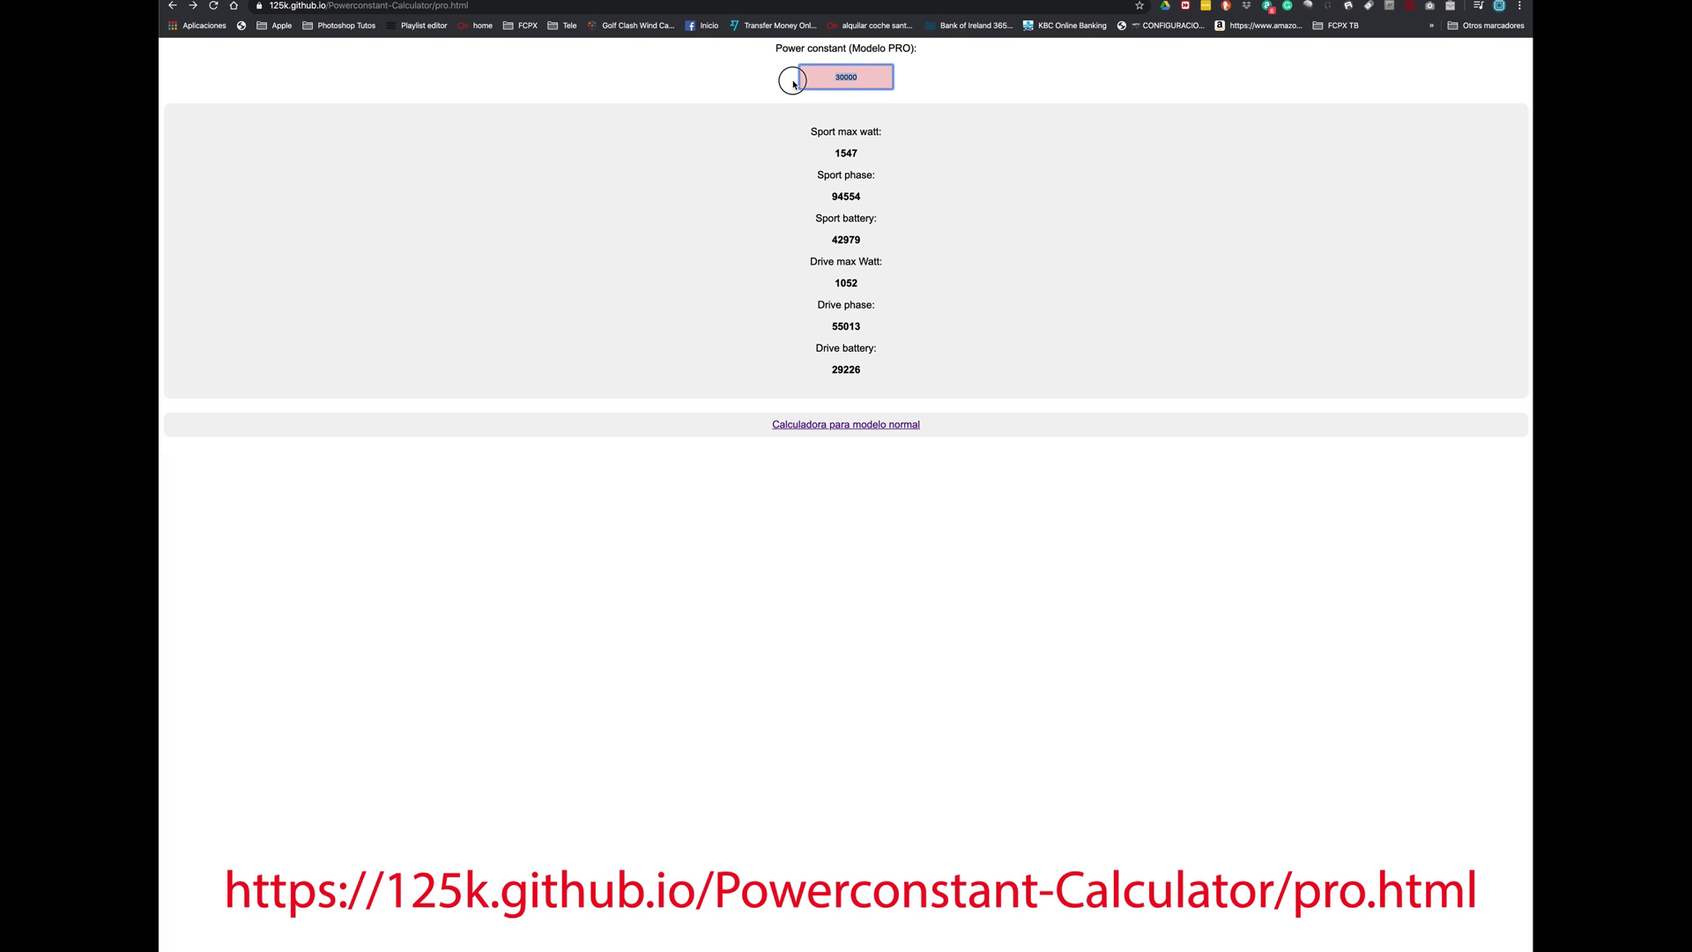
double_click(843, 78)
double_click(838, 152)
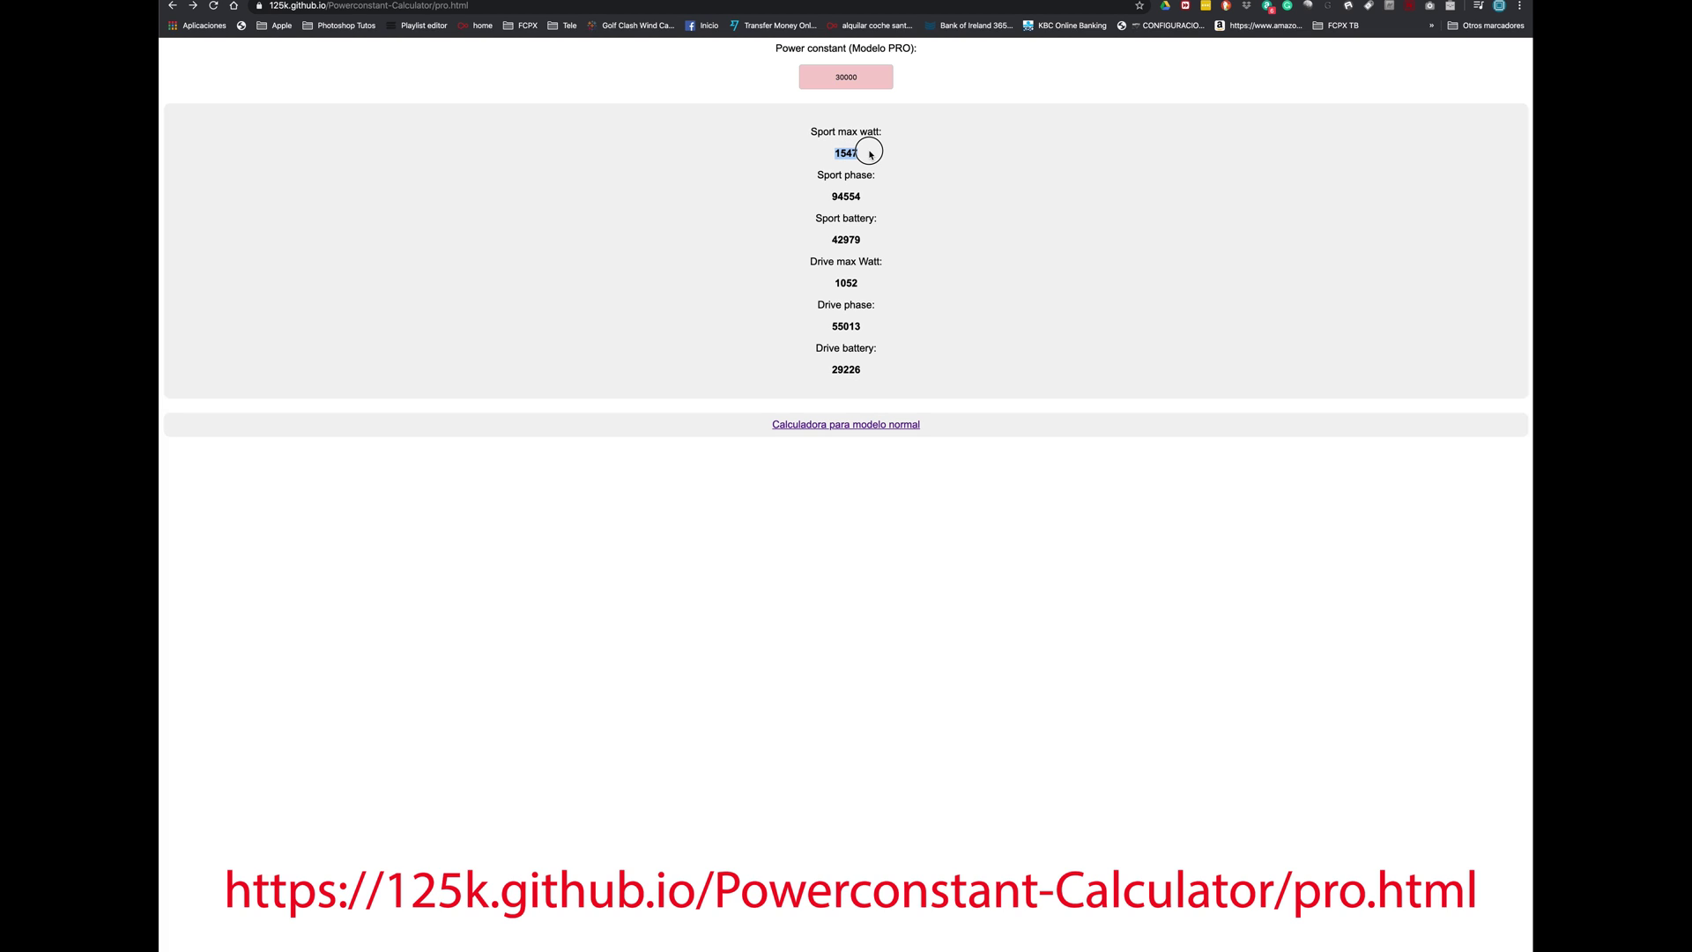
Step: Recalculate the PRO values for power constants of 40000 and 440000
double_click(861, 77)
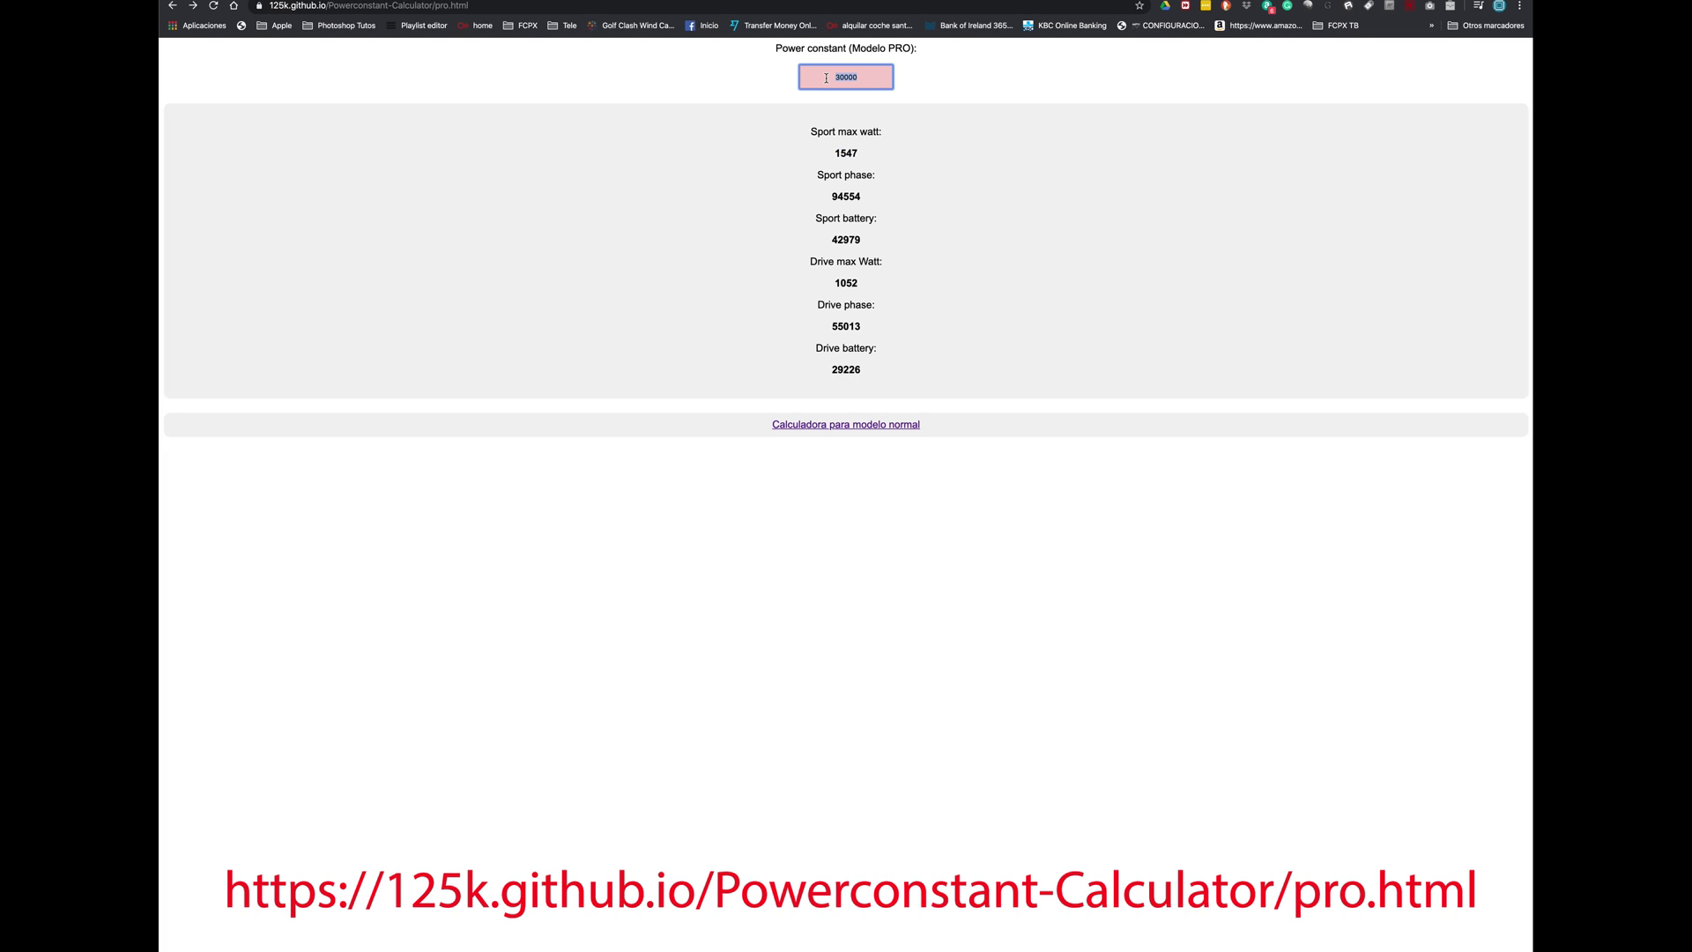
text(40000)
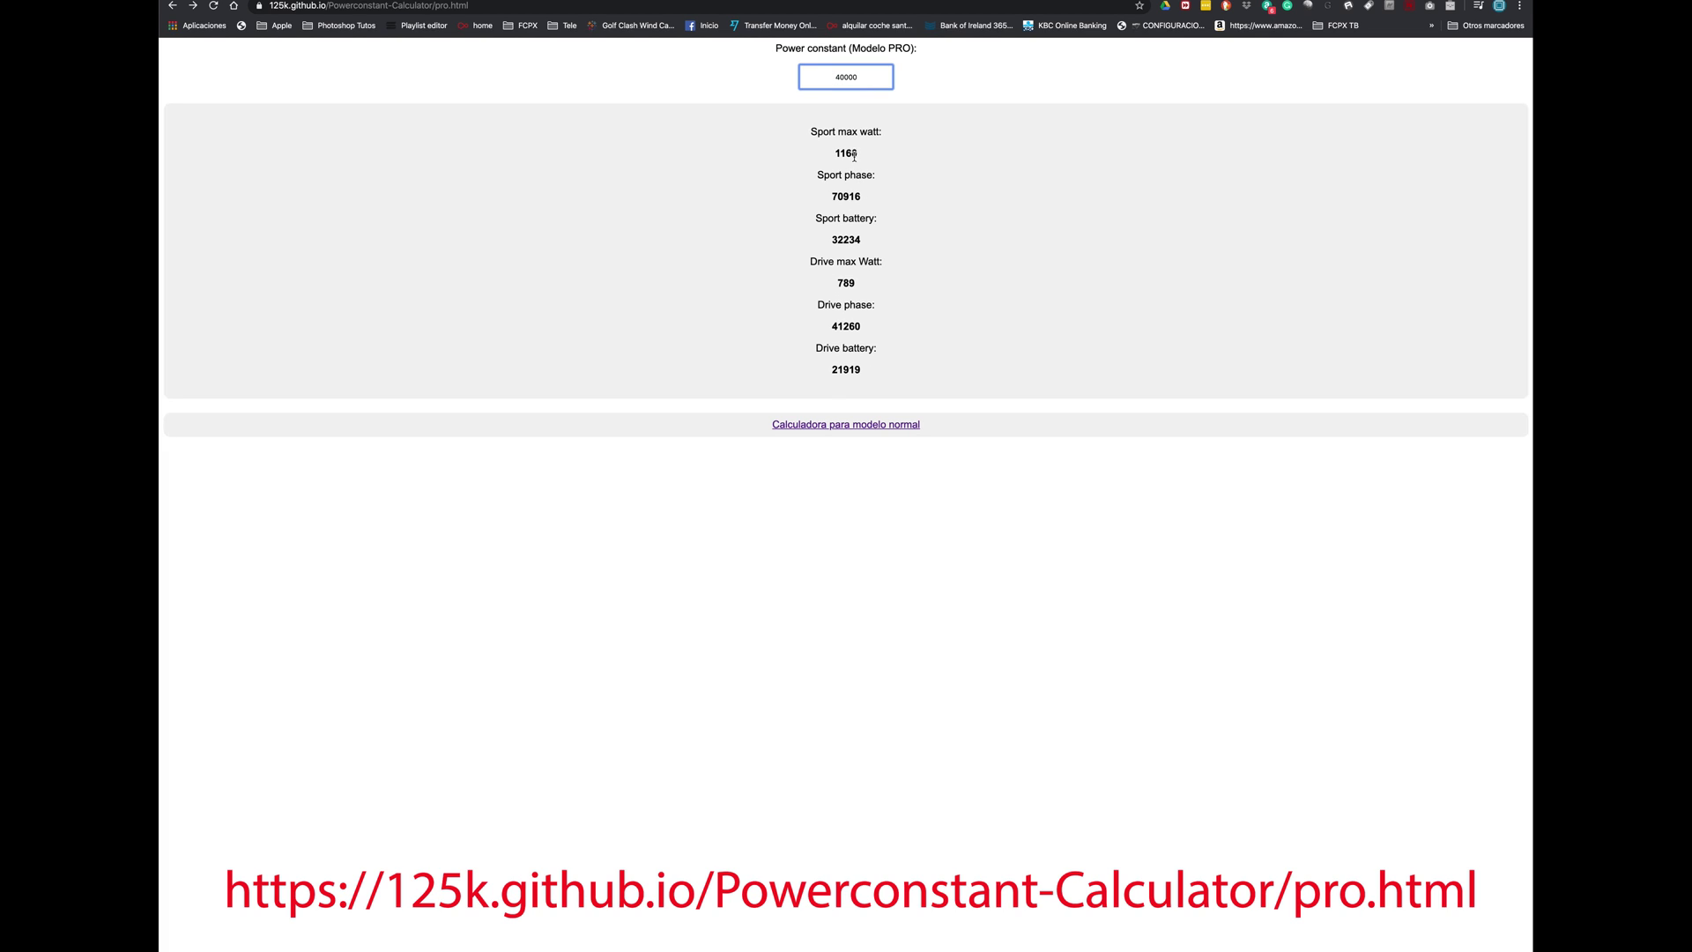
double_click(871, 77)
text(440000)
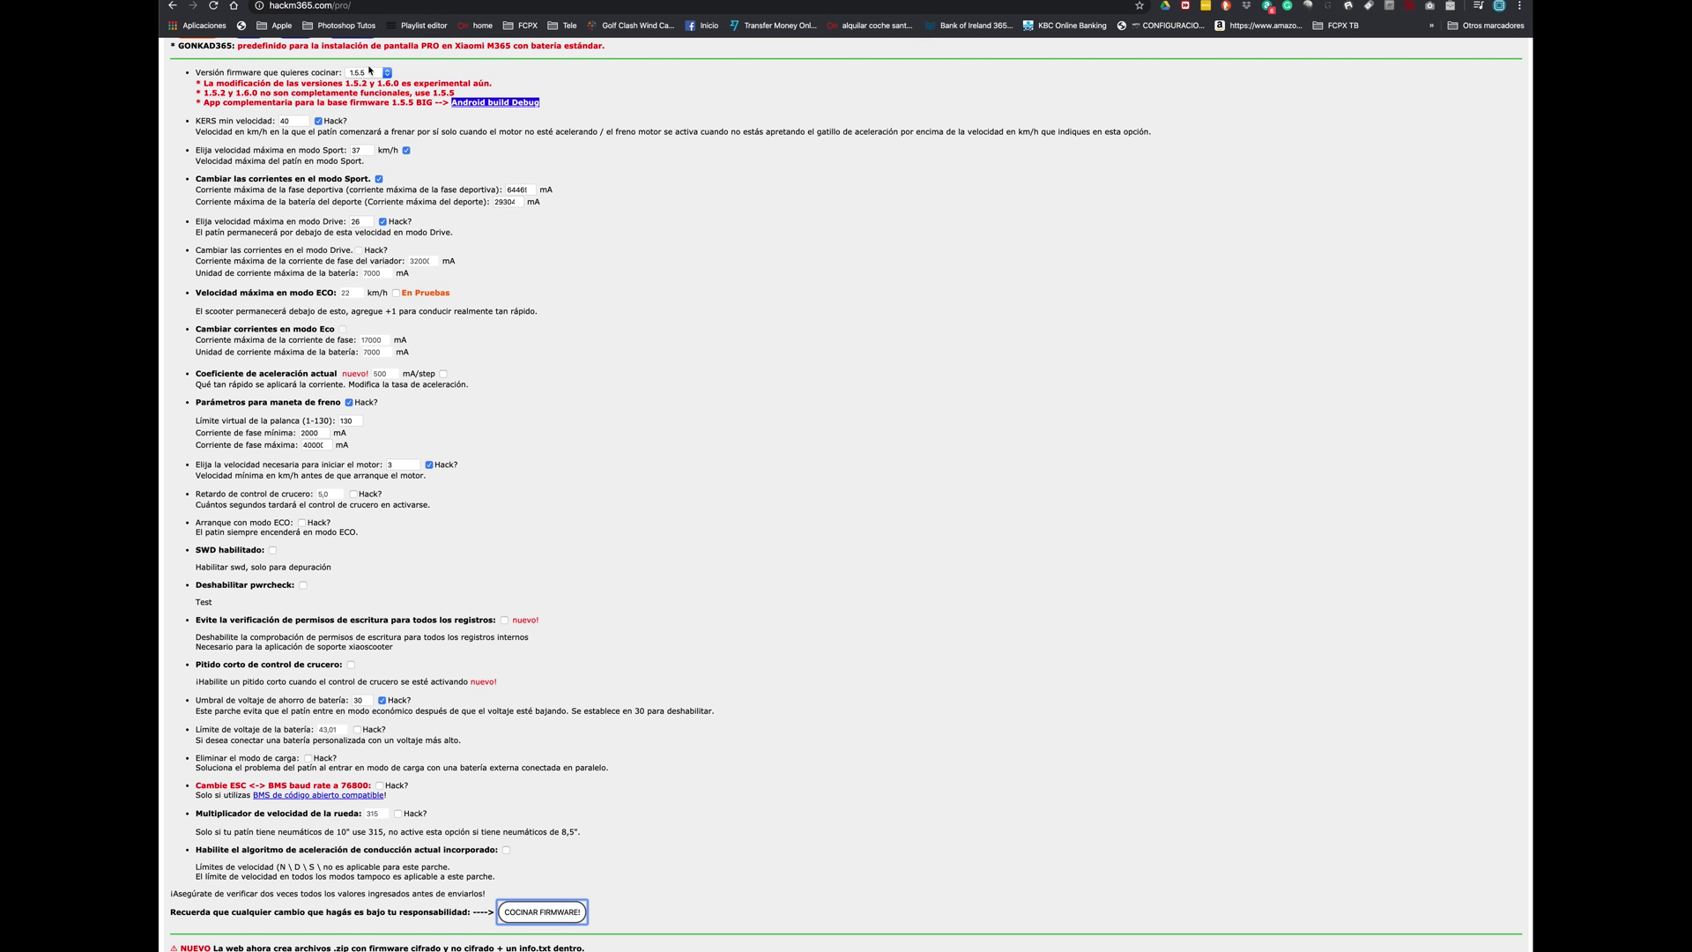
Step: Open the M365 PRO Constante toolkit on hackm365.com, compare its firmware presets and apply the GONKA preset
scroll(370, 71, up, 5)
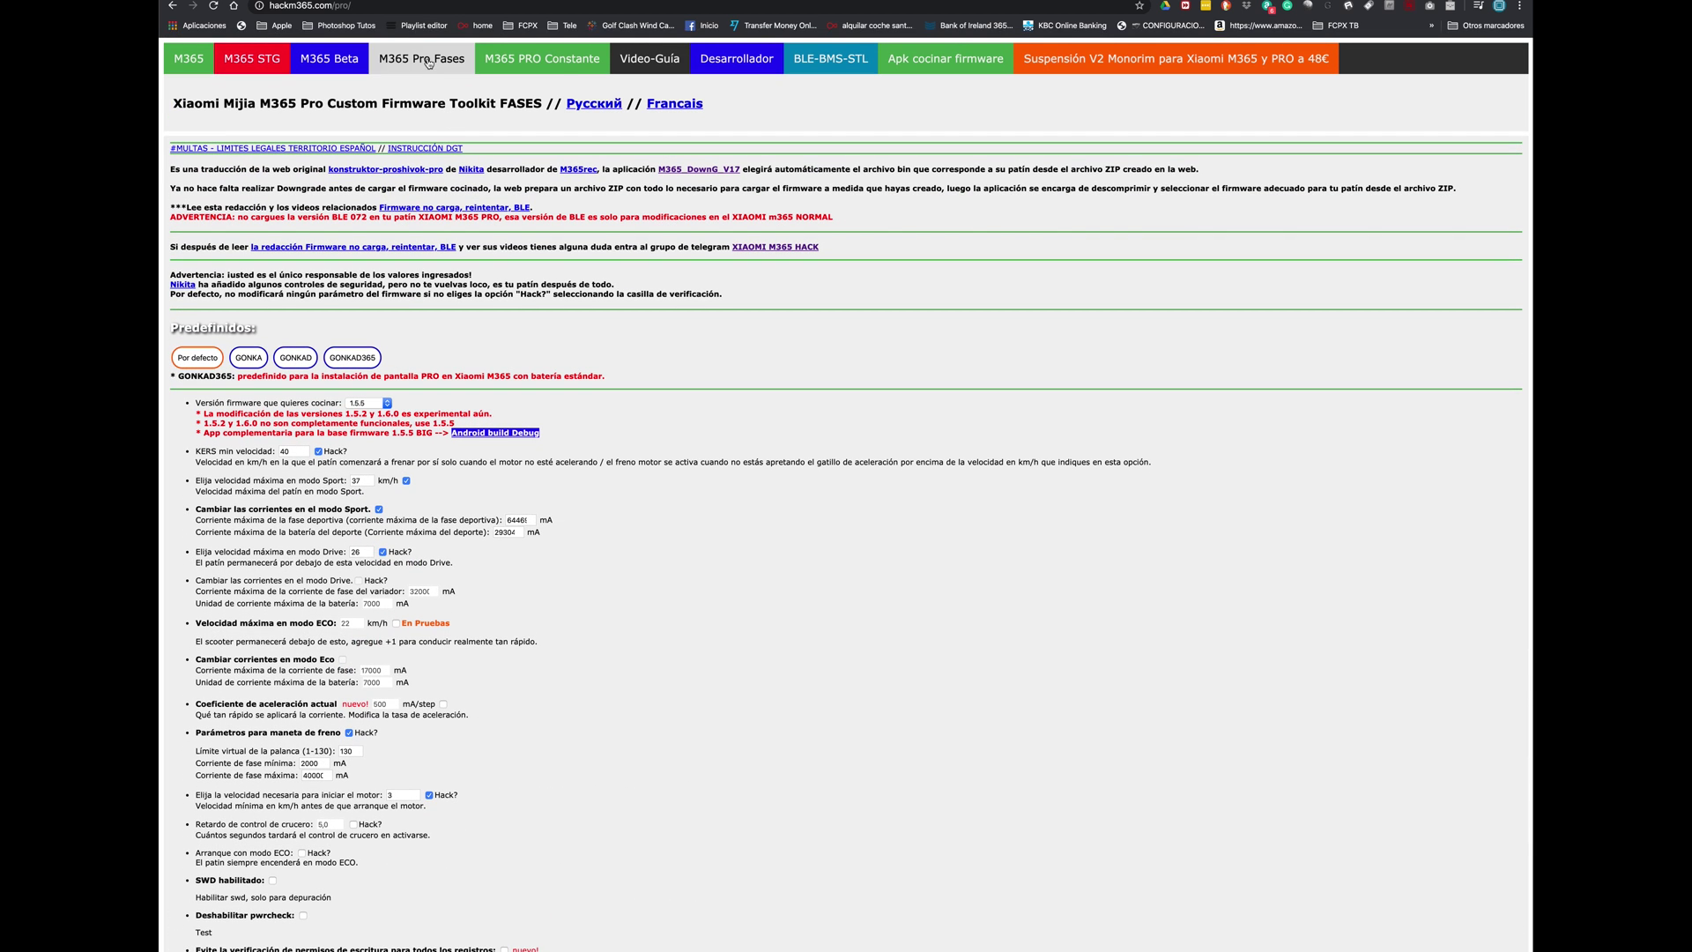
click(550, 67)
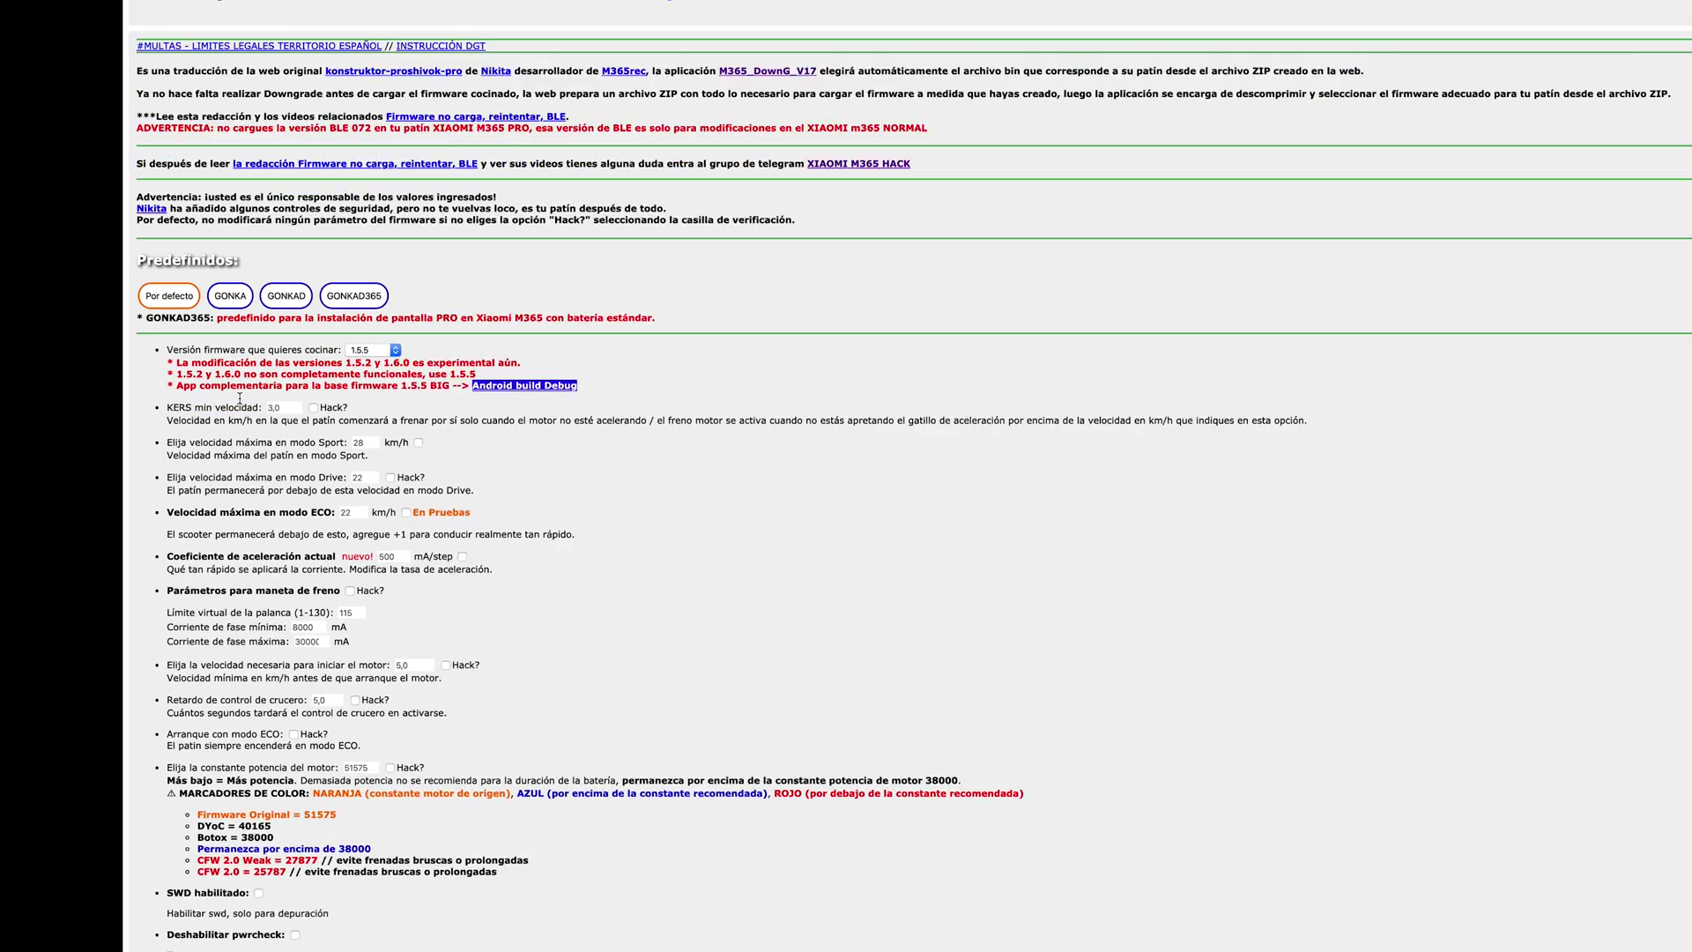
click(219, 359)
click(141, 85)
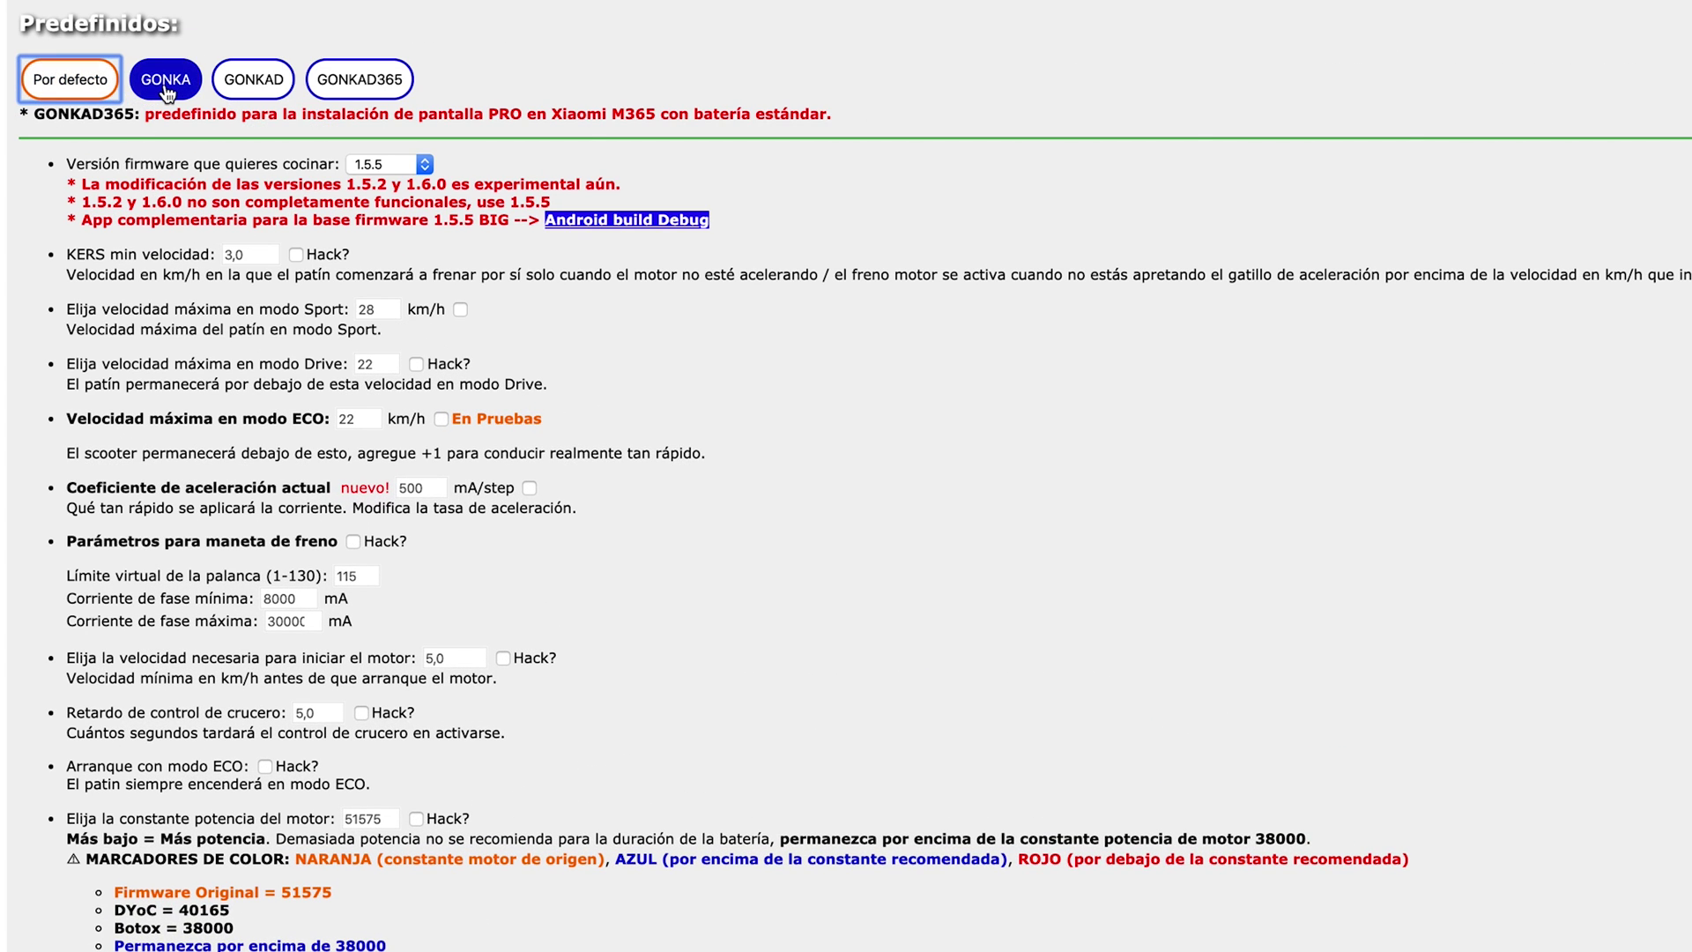
click(259, 81)
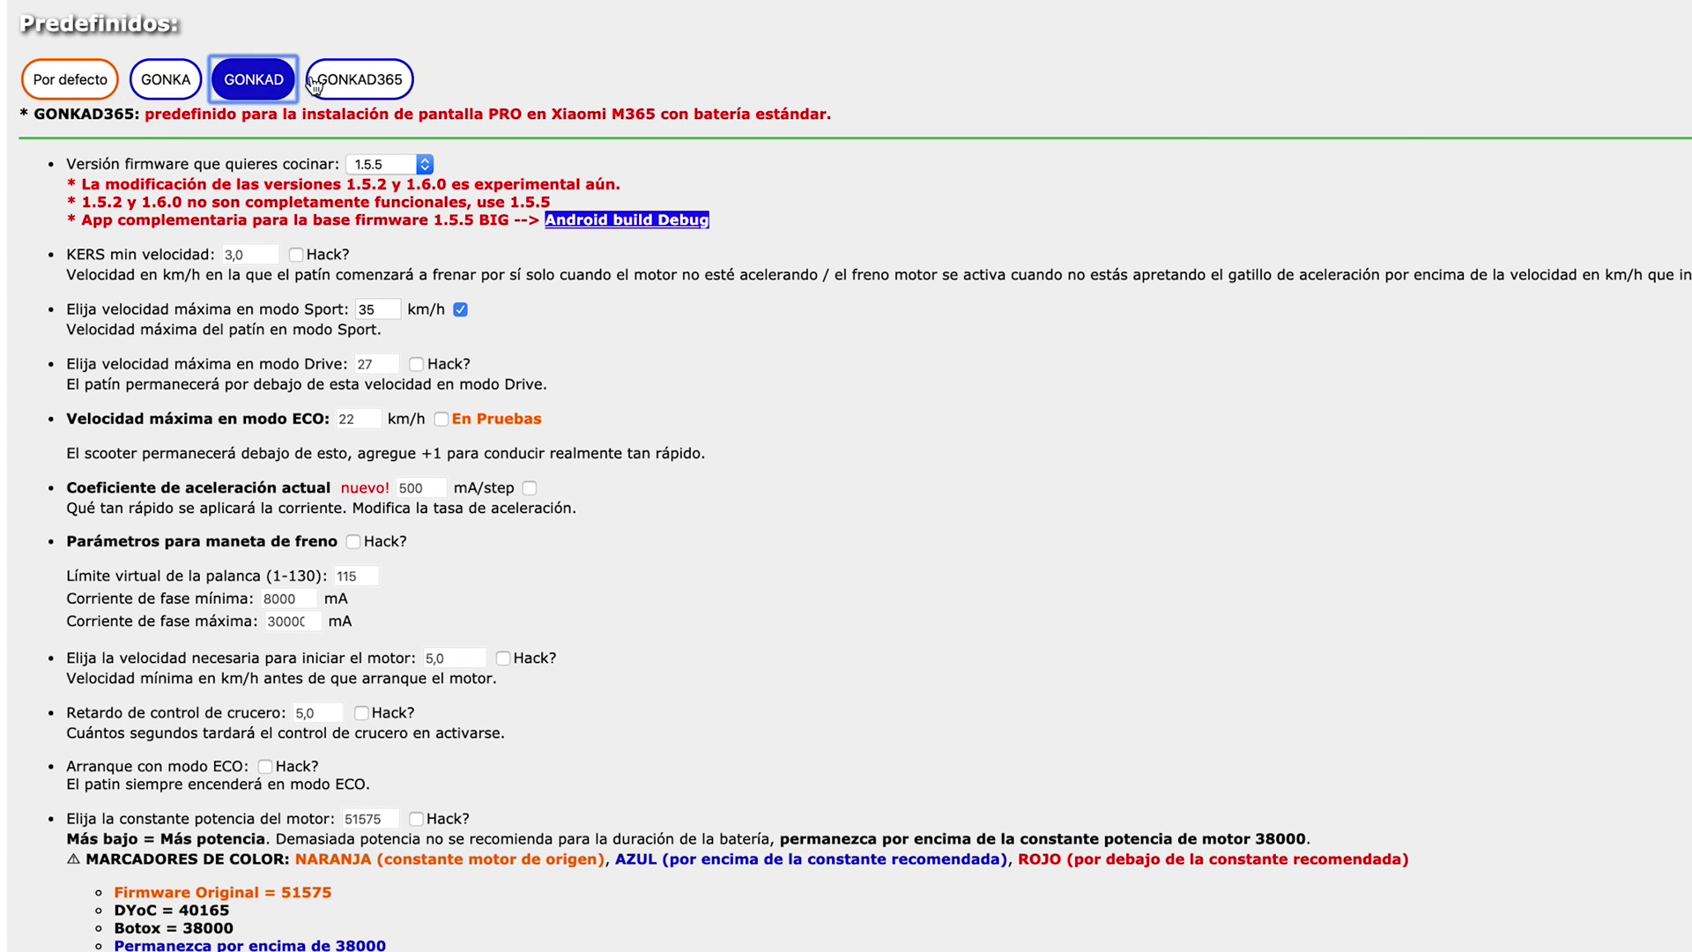
click(360, 79)
click(159, 88)
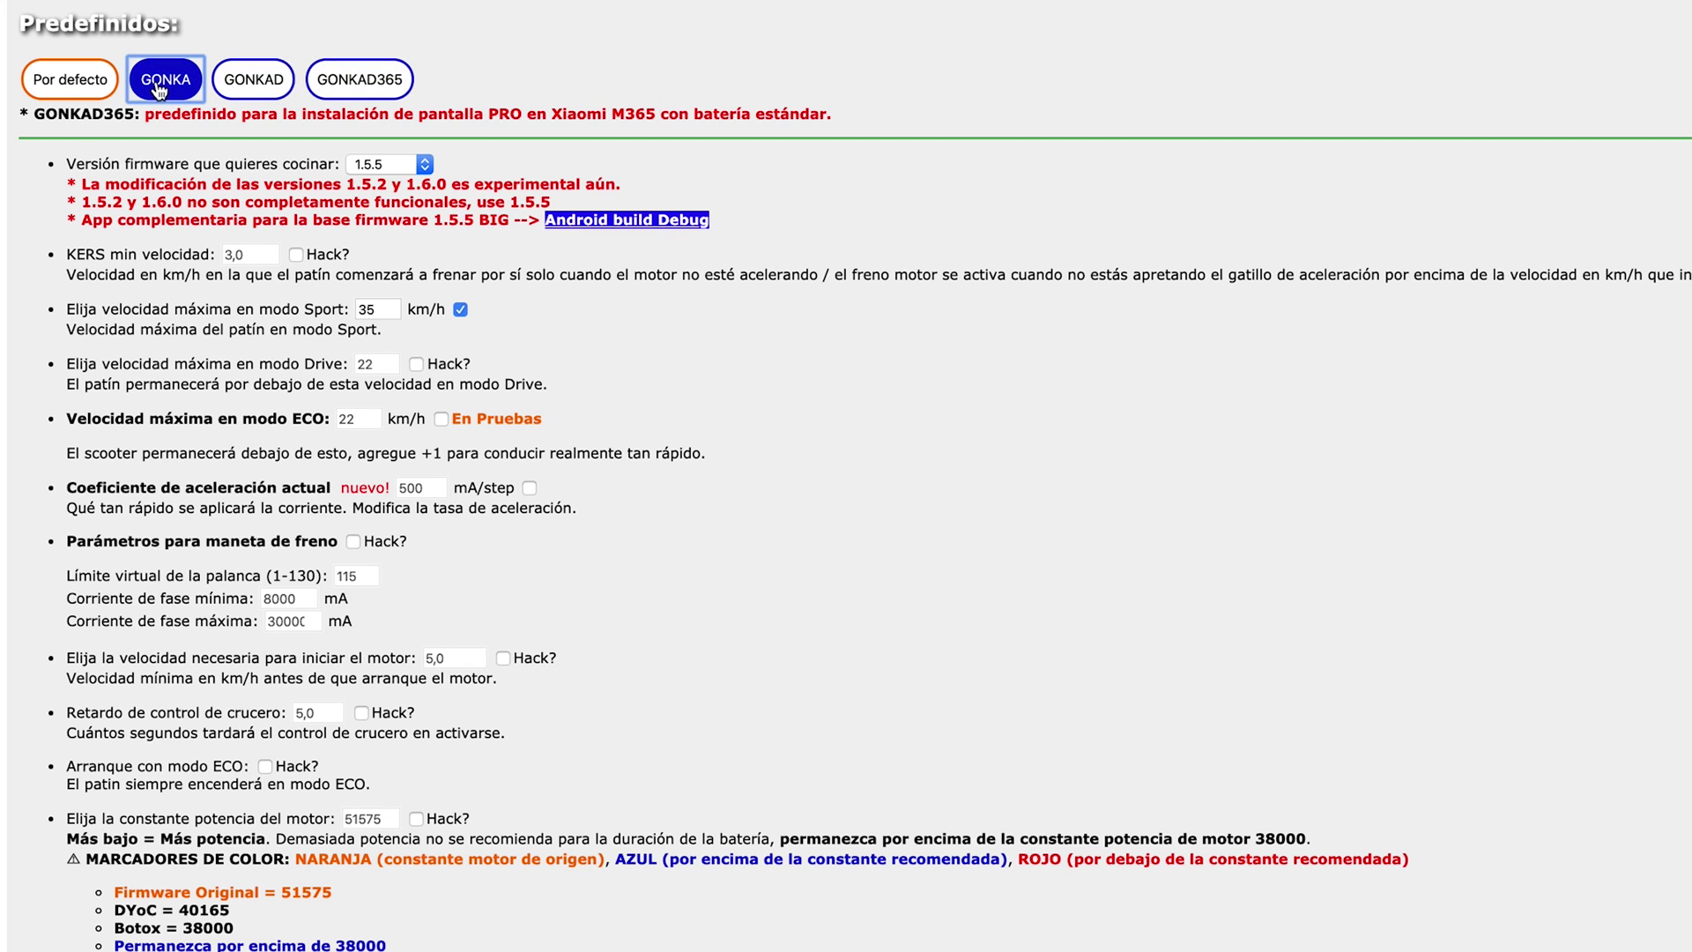
click(242, 90)
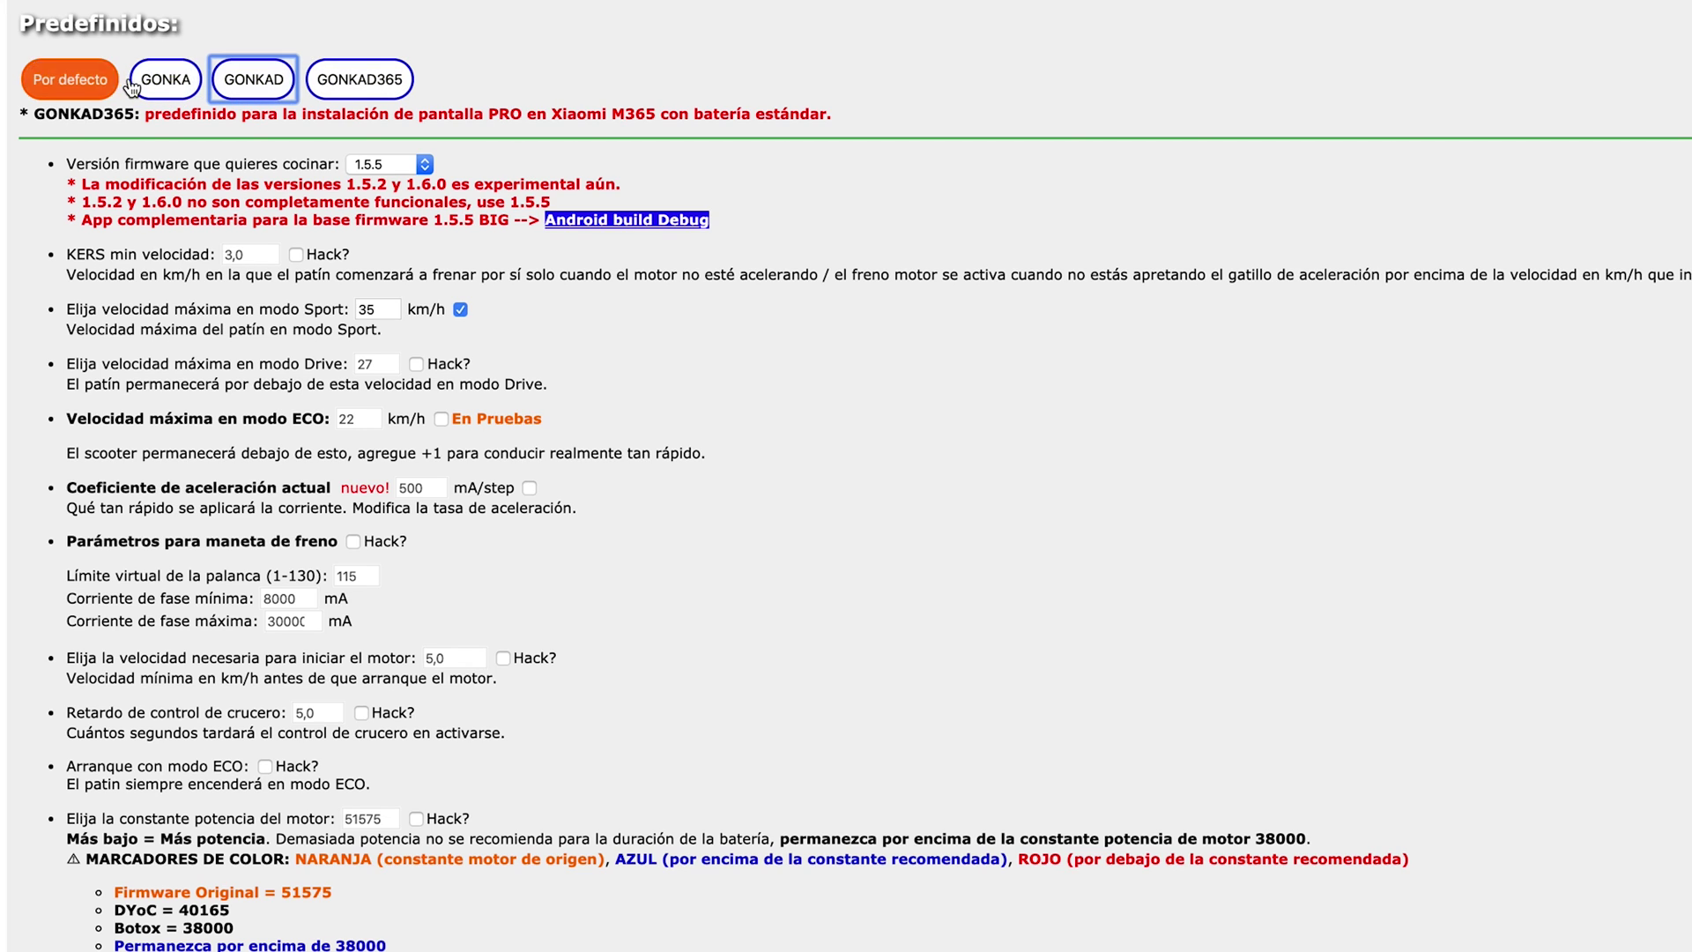
click(165, 79)
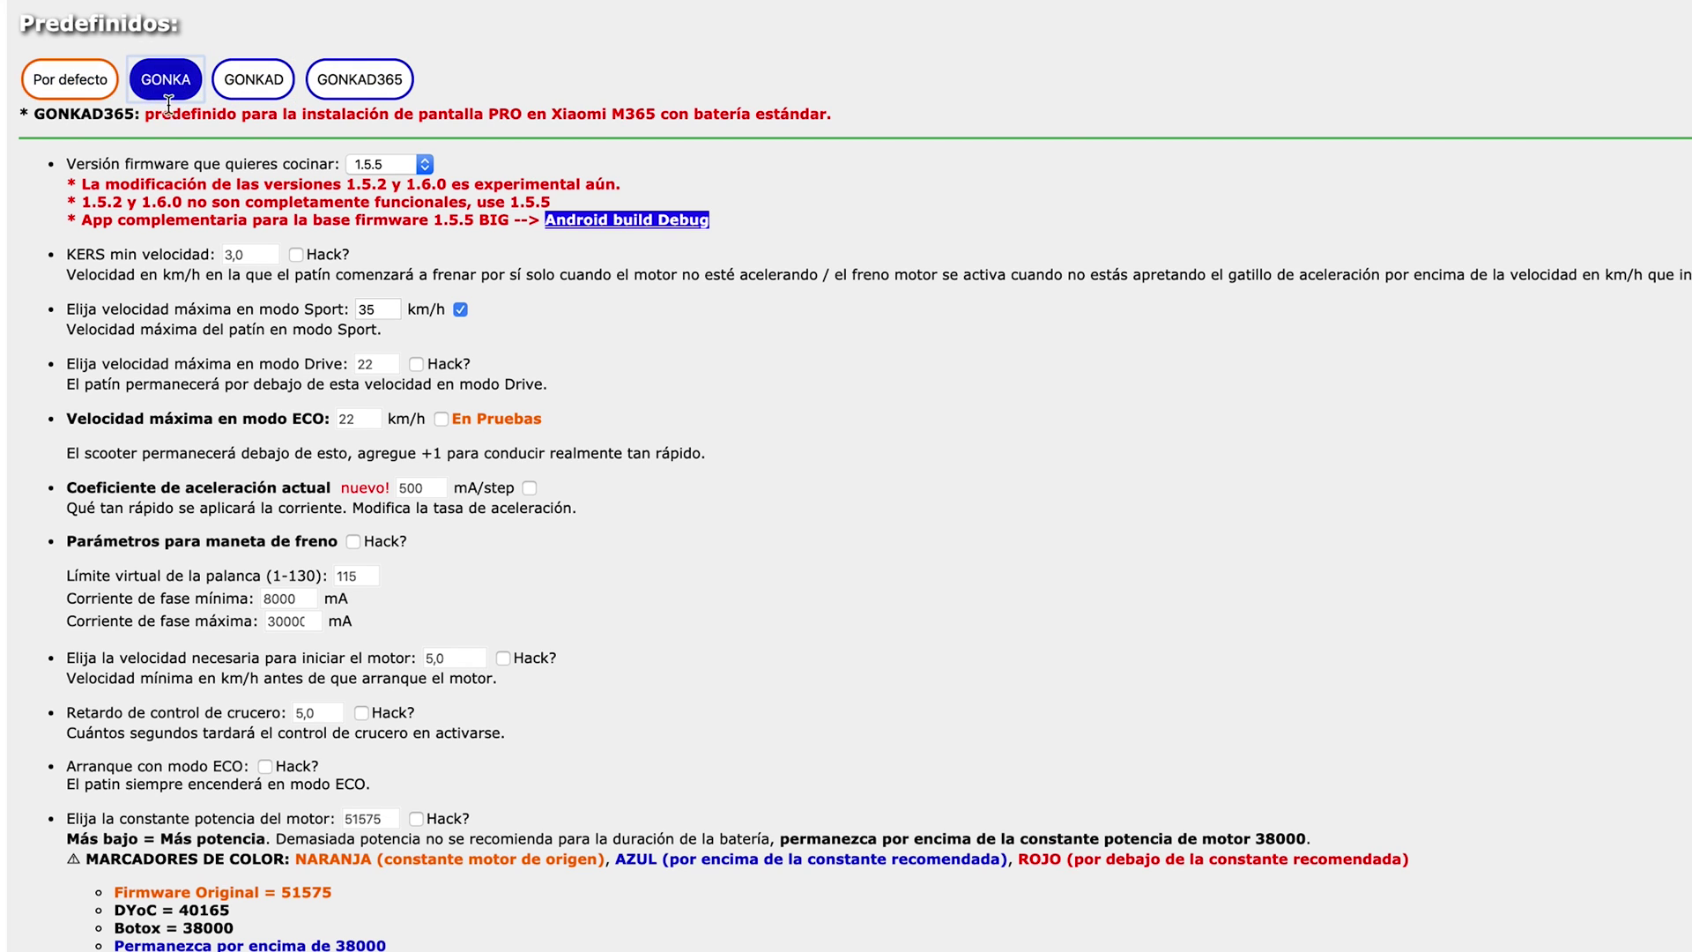
Step: Set the maximum Sport mode speed to 37 km/h, leaving the KERS and motor start speed patches disabled
click(390, 306)
click(390, 306)
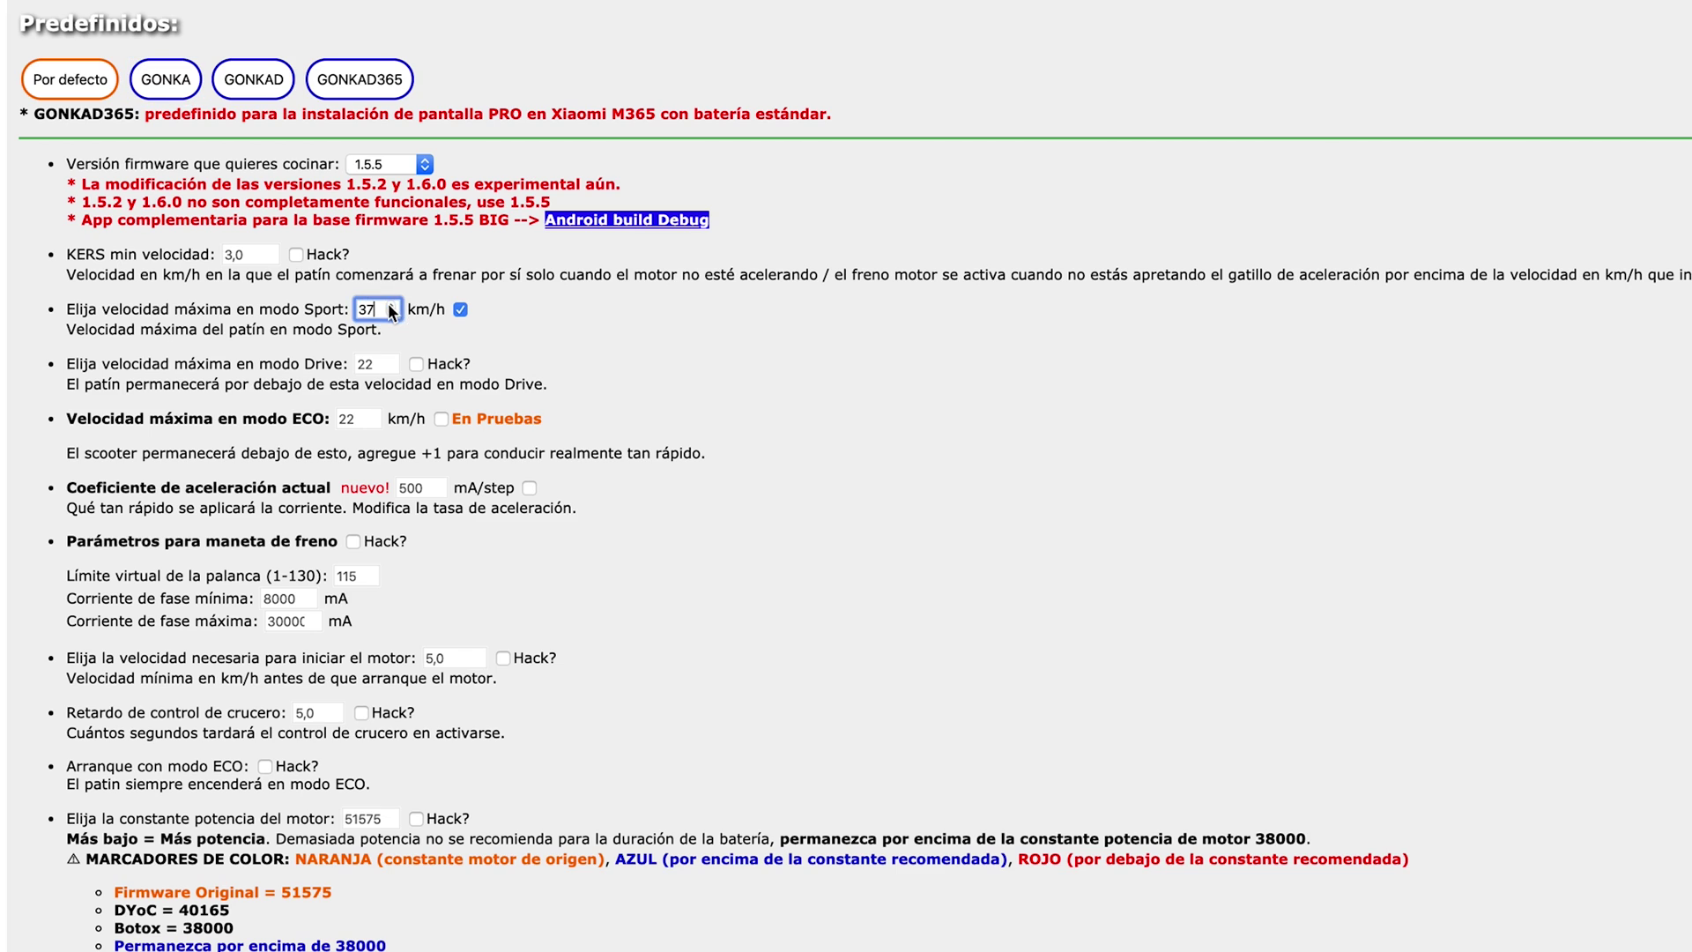
click(291, 256)
click(503, 657)
click(503, 658)
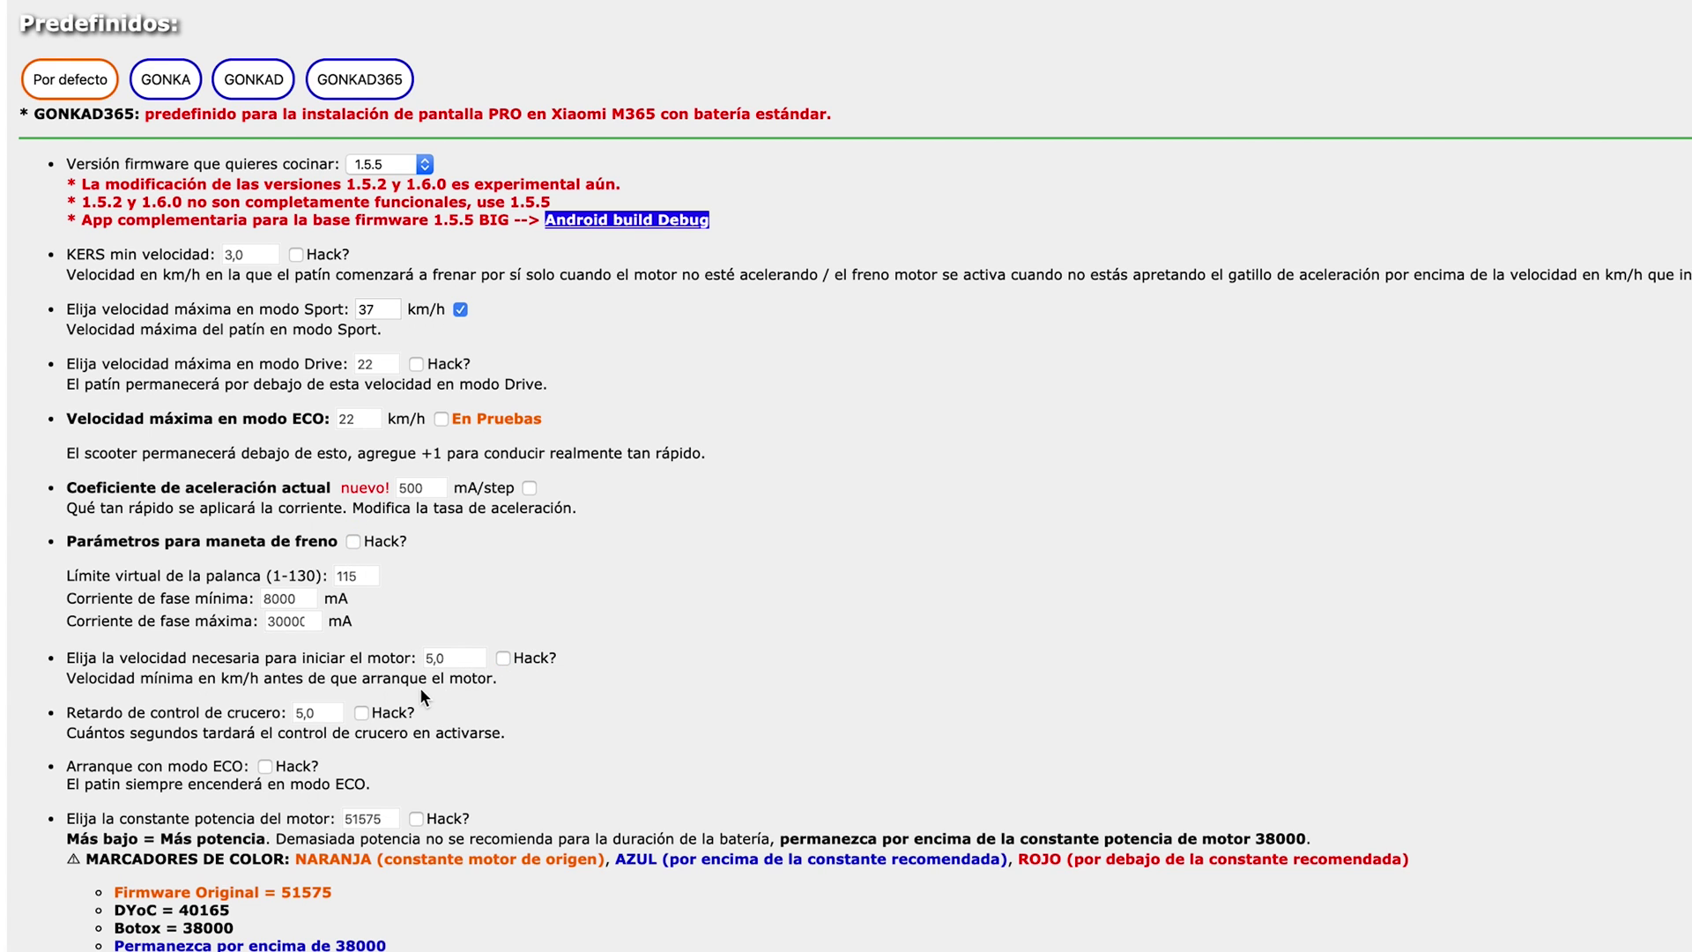
Step: Enable the cruise control delay and motor start speed patches, and set the motor start speed to 3 km/h
click(362, 712)
click(503, 659)
click(476, 662)
click(476, 663)
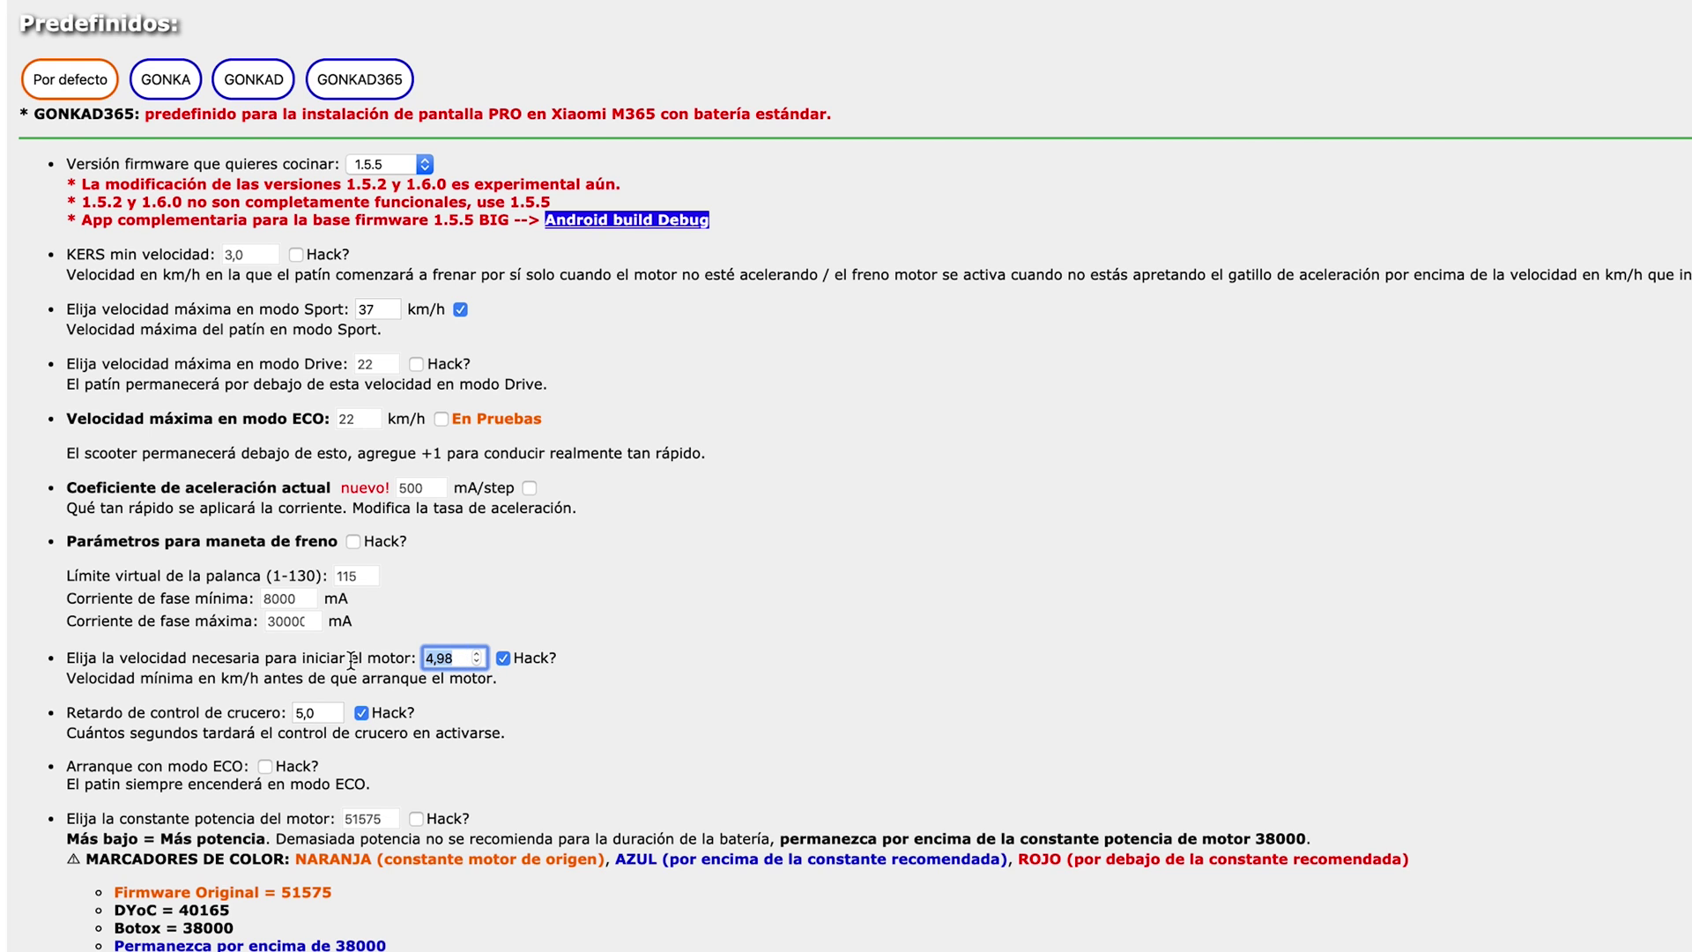
text(3)
key(Tab)
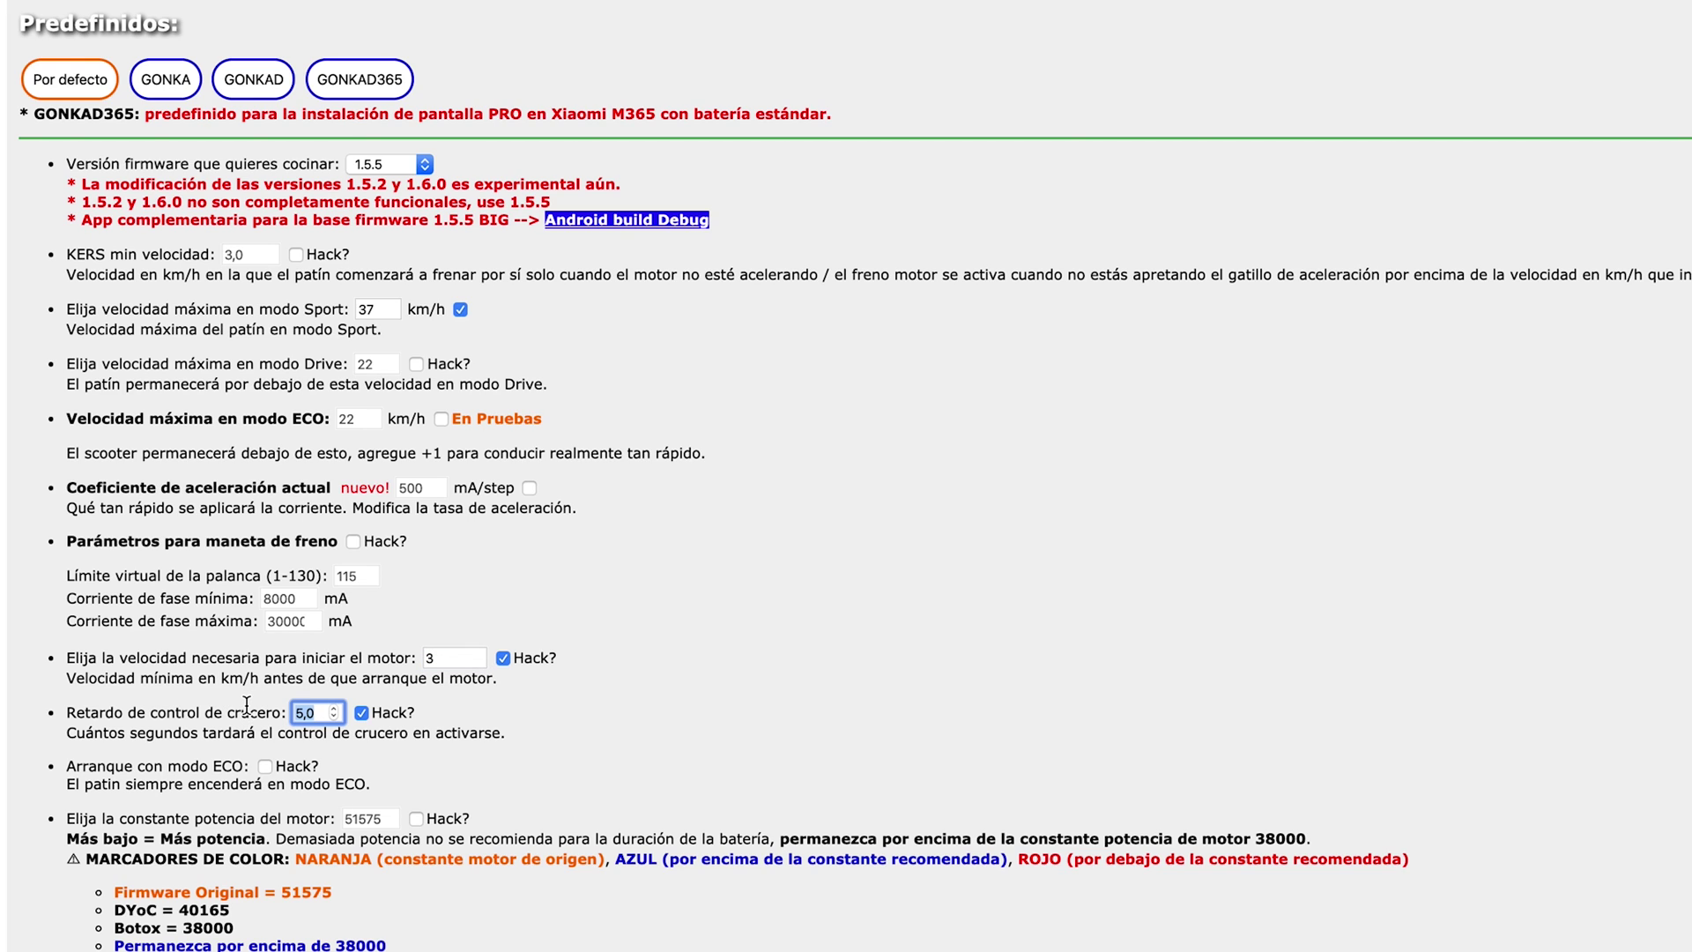
Step: Set the cruise control delay to 10 seconds
text(2)
key(BackSpace)
text(10)
click(462, 577)
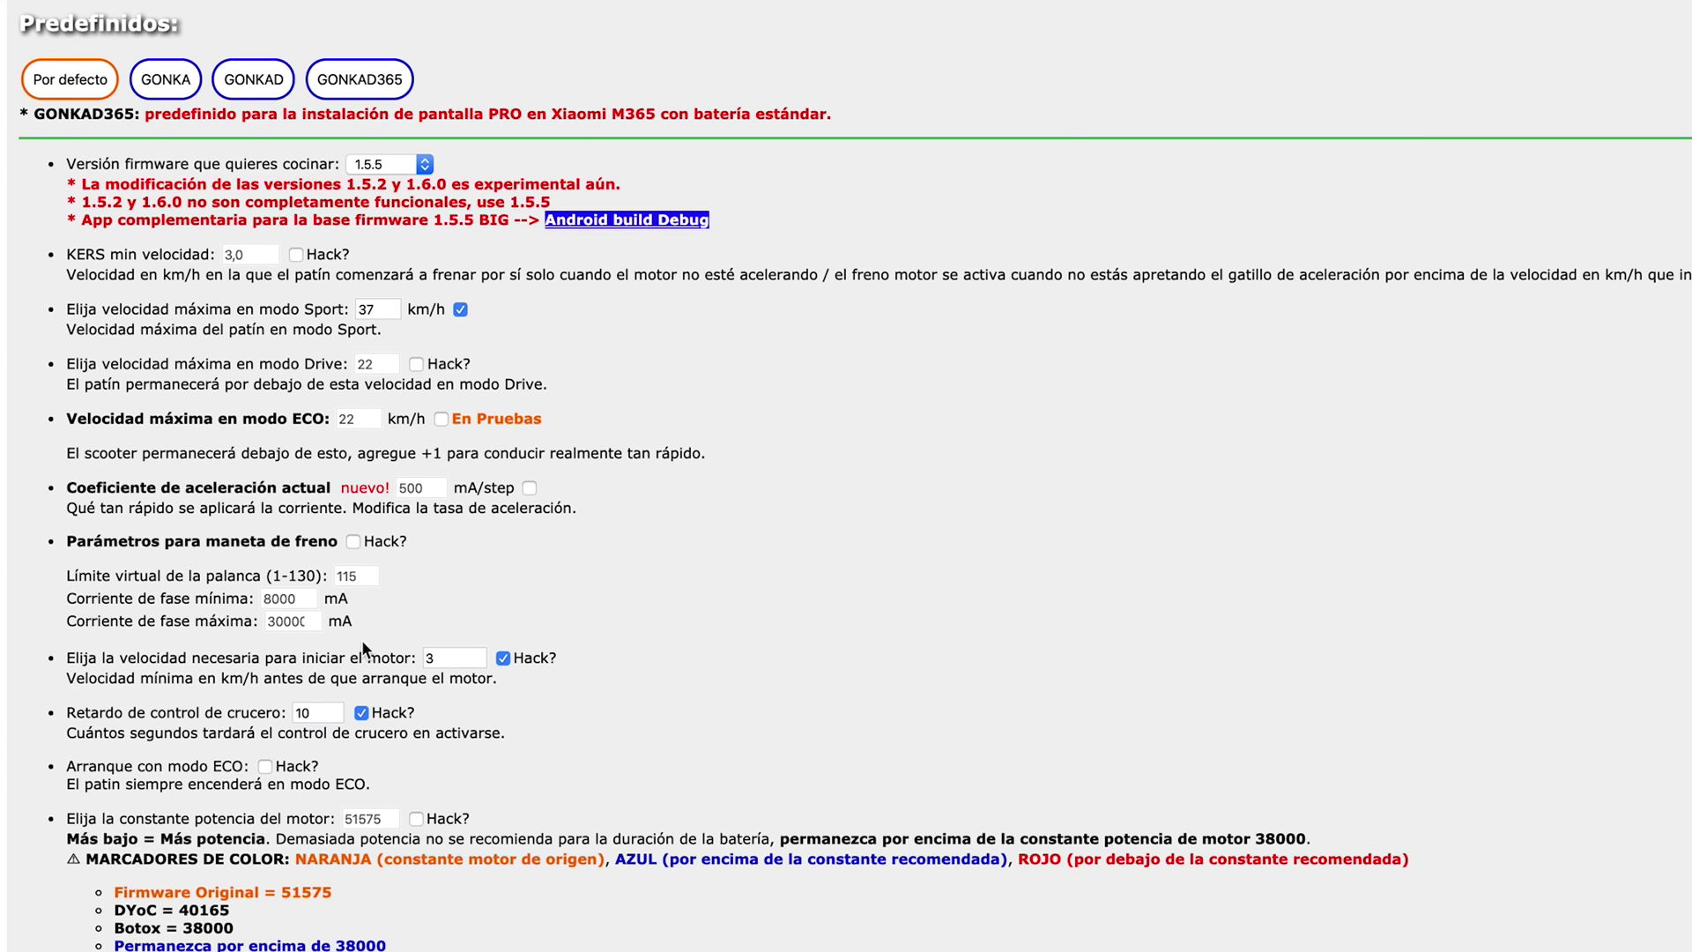
Step: Enable the motor power constant patch and review the listed original, DYoC, Botox and recommended minimum constants
scroll(373, 816, down, 2)
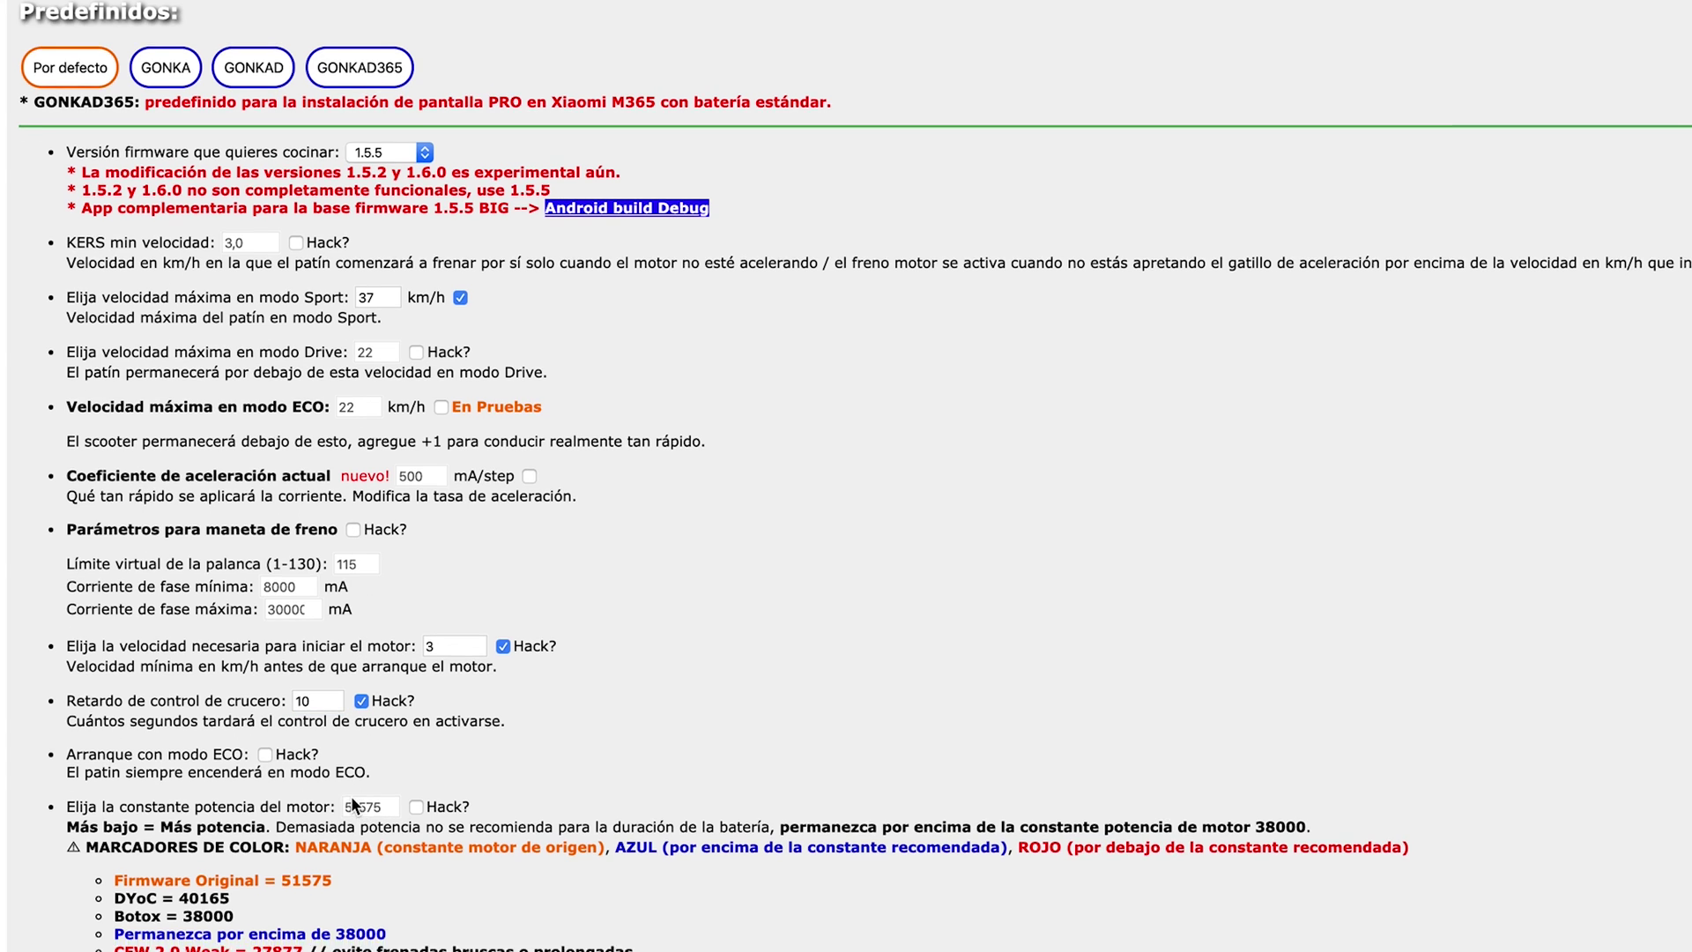
click(415, 747)
scroll(353, 705, down, 4)
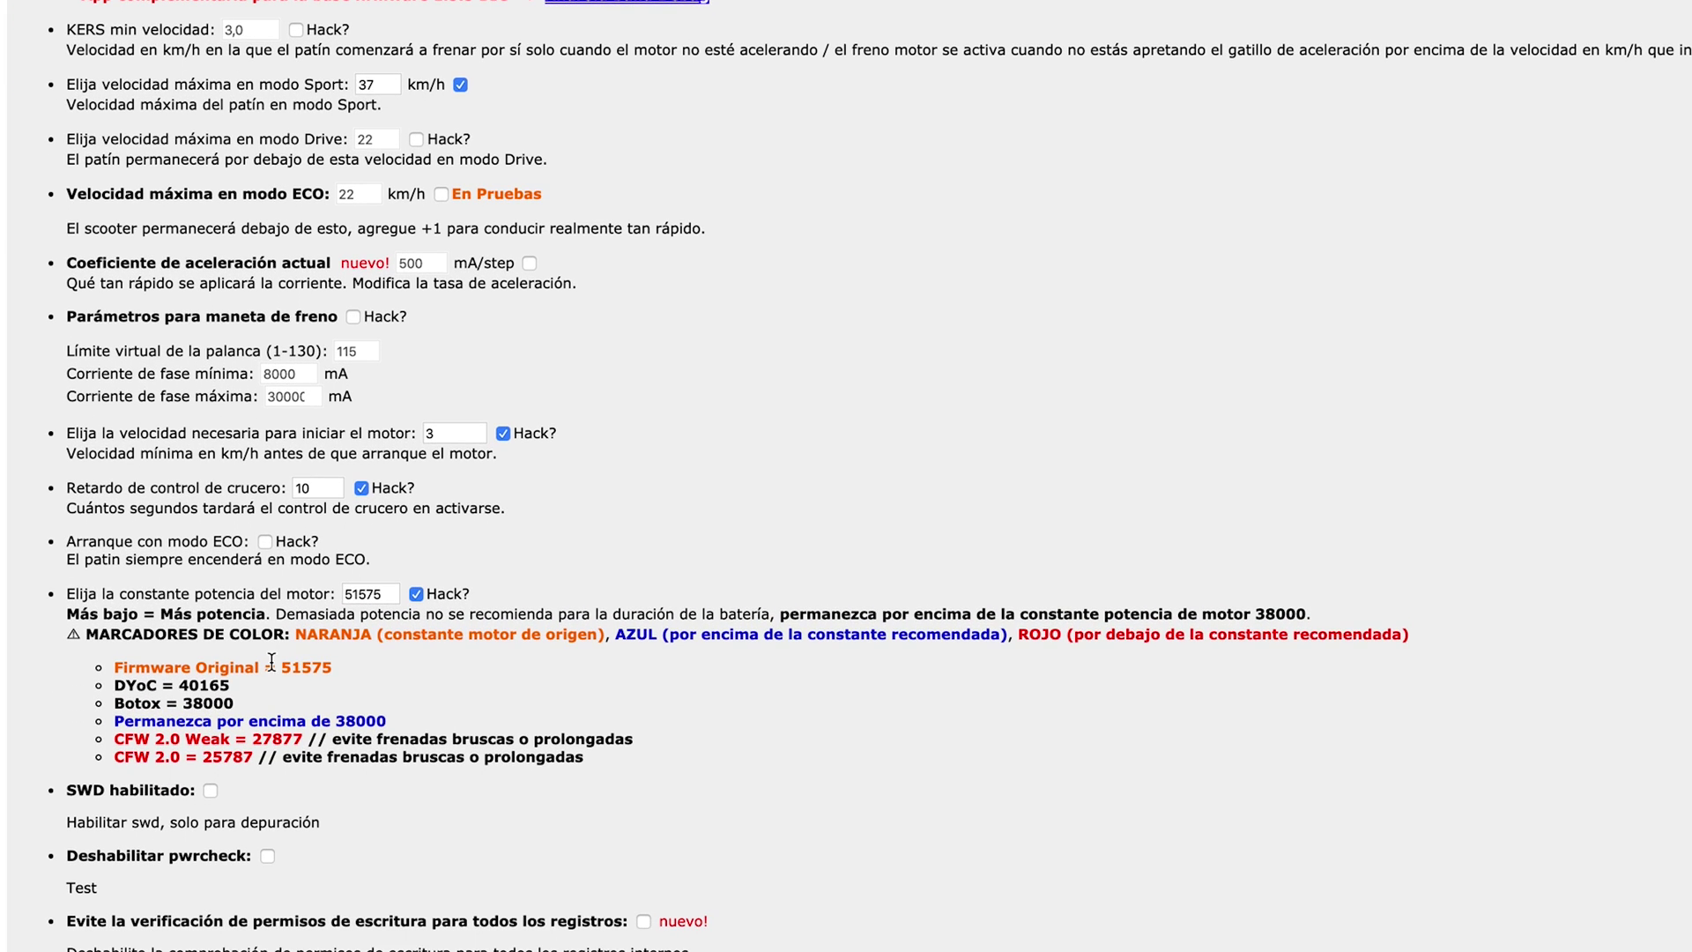
click(304, 672)
double_click(302, 672)
click(377, 597)
double_click(188, 685)
double_click(208, 703)
drag(384, 721, 114, 727)
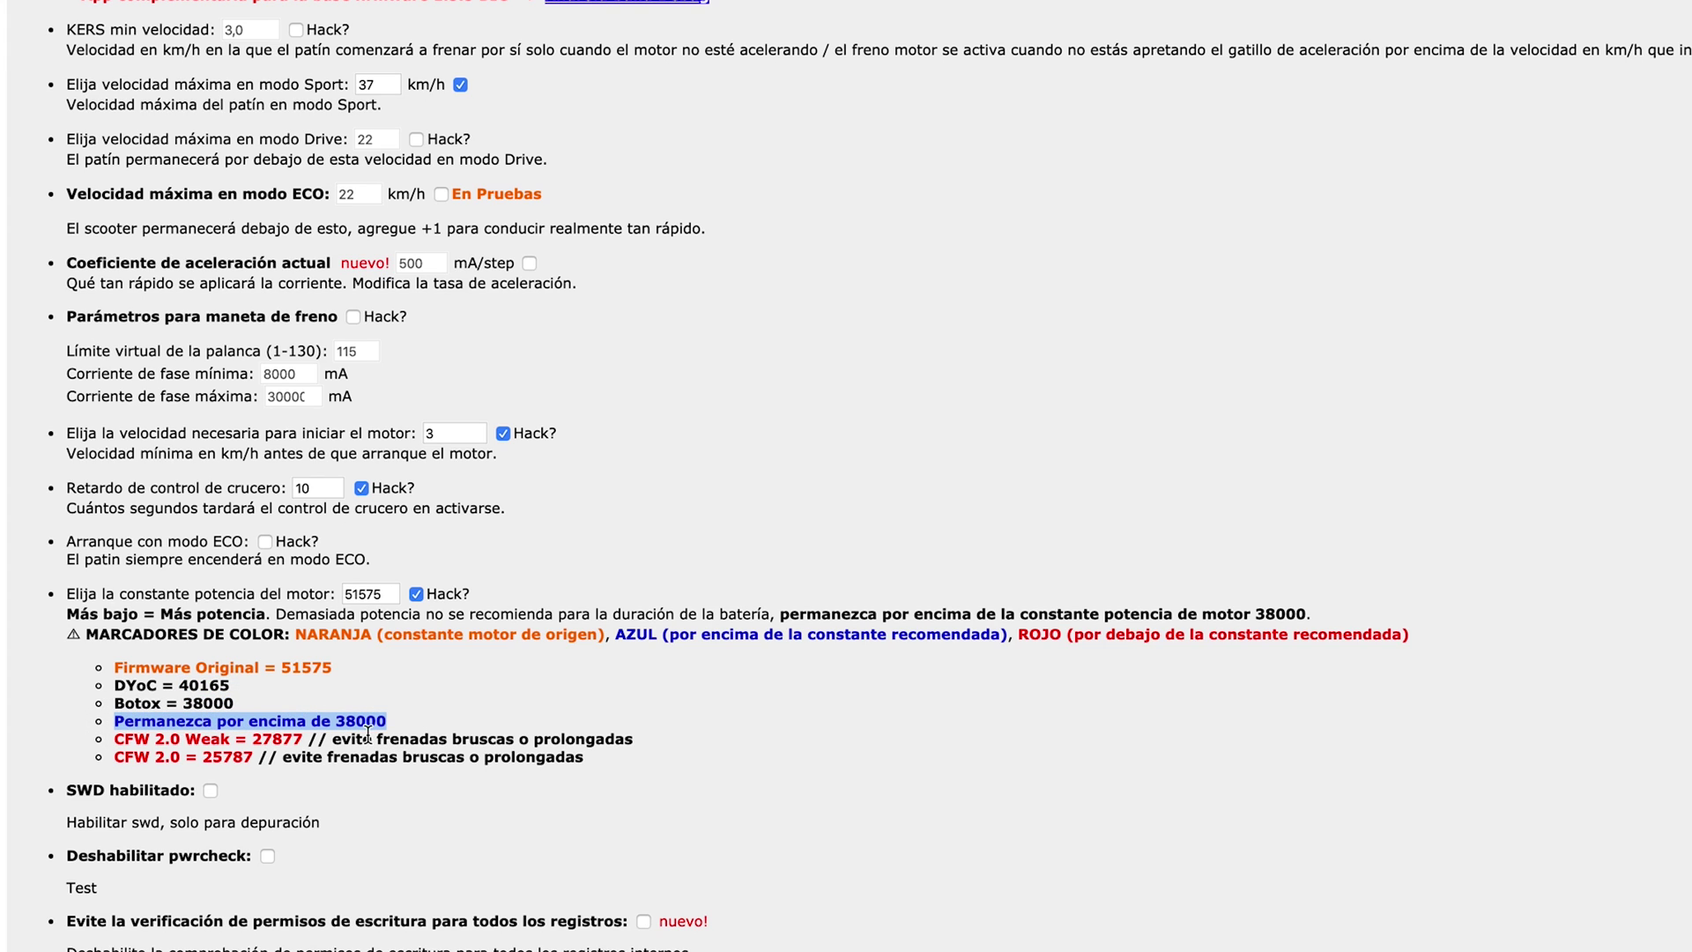
Step: Try a motor power constant of 44000
click(381, 594)
double_click(379, 593)
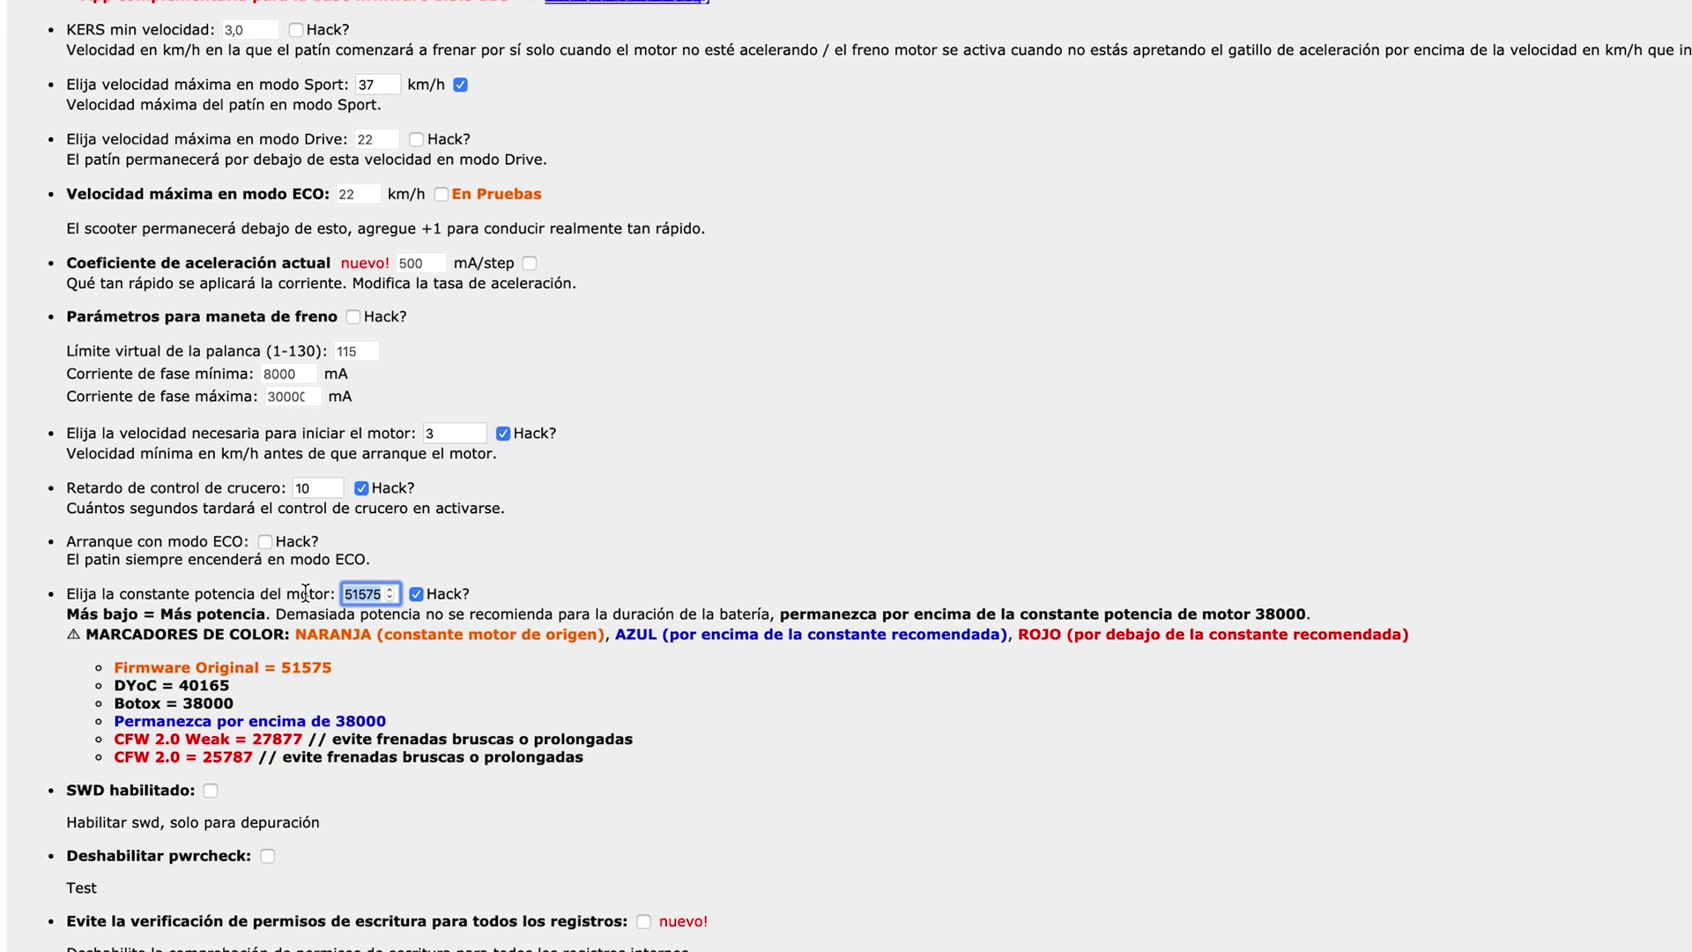
text(44000)
Step: Change the motor power constant to 40000
scroll(846, 476, down, 1)
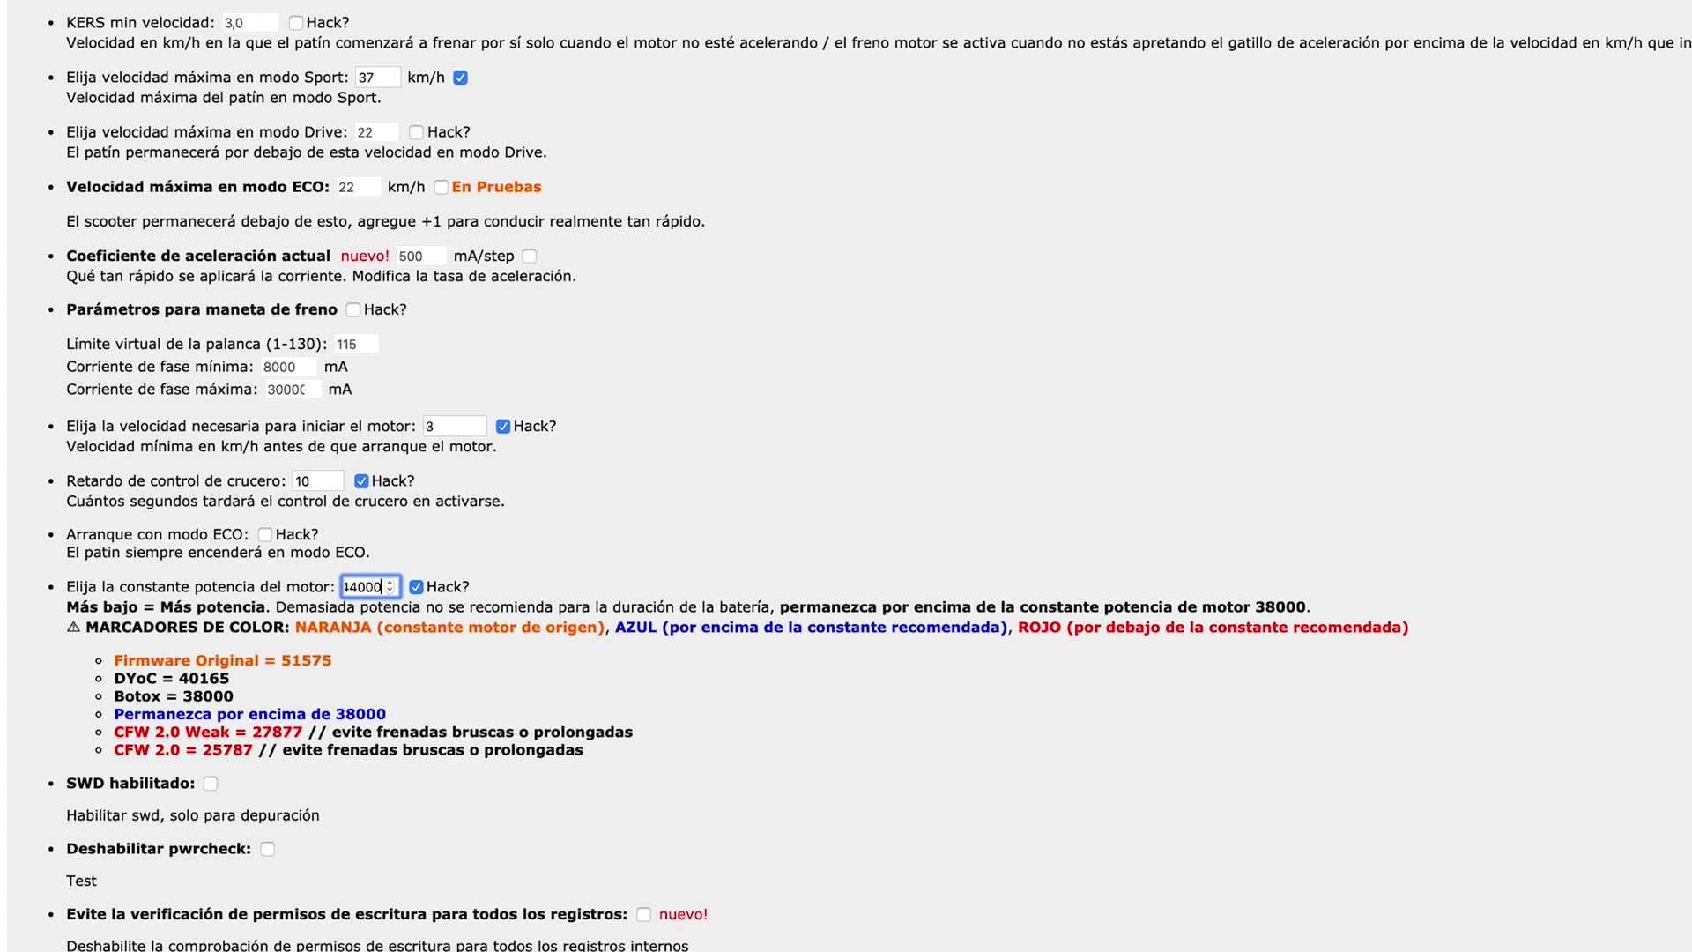
key(Up)
key(BackSpace)
key(BackSpace)
key(BackSpace)
text(0000)
Step: Enable the battery-saving voltage threshold patch and set its threshold to 30
scroll(509, 749, down, 4)
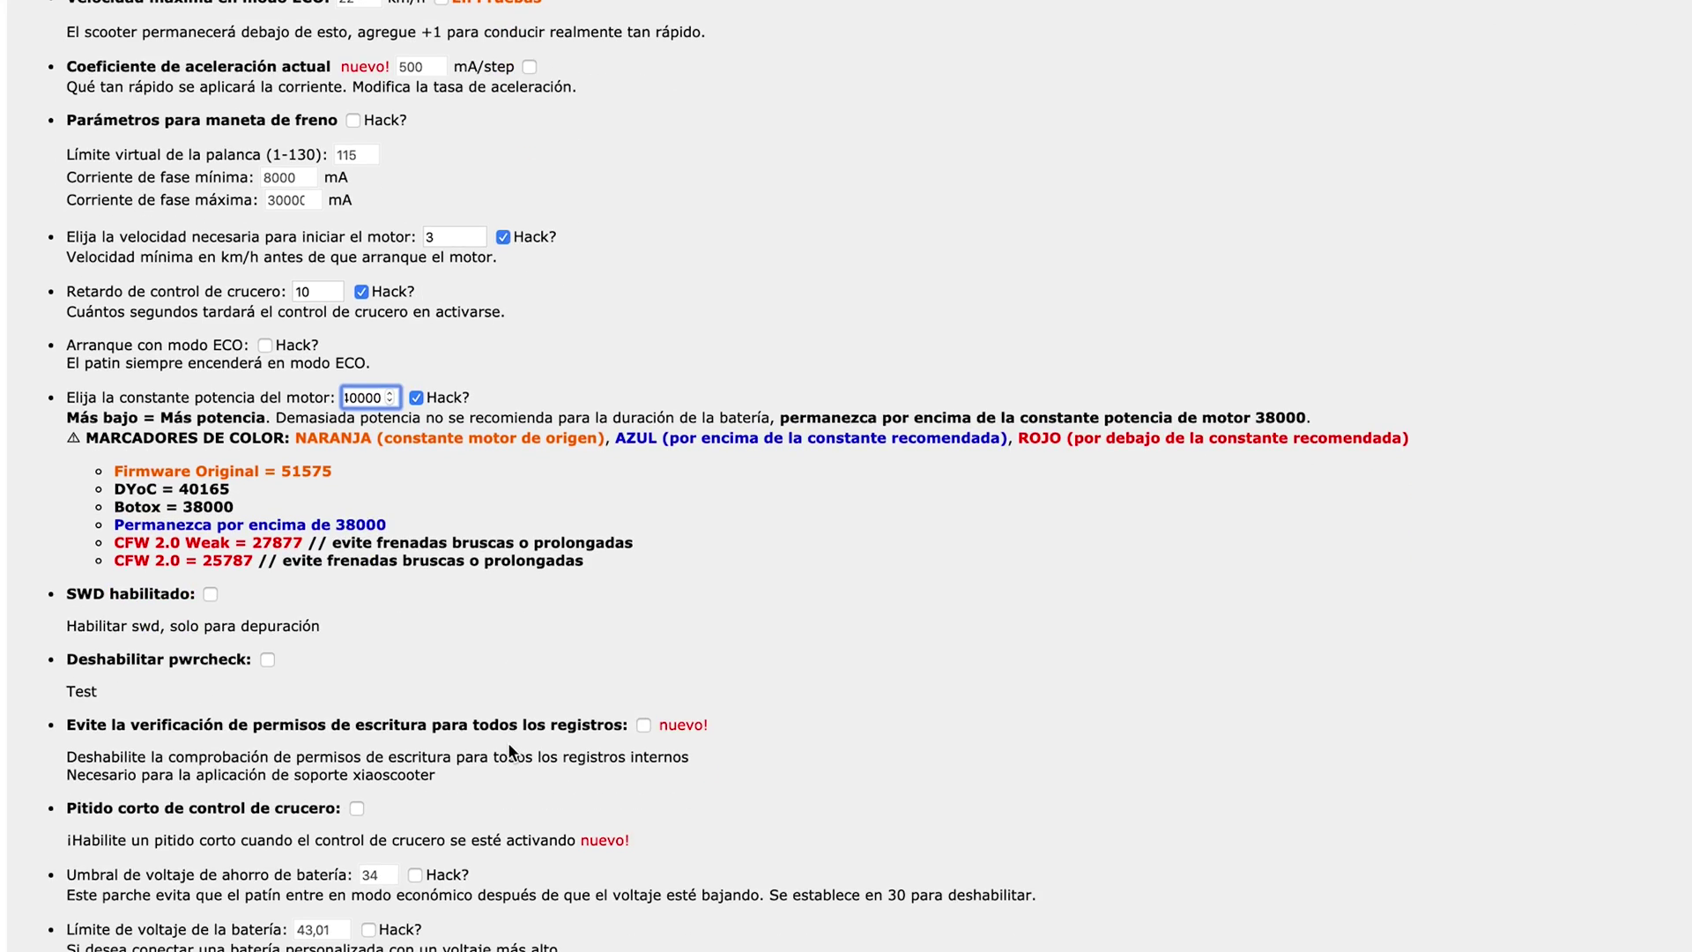
scroll(508, 742, down, 6)
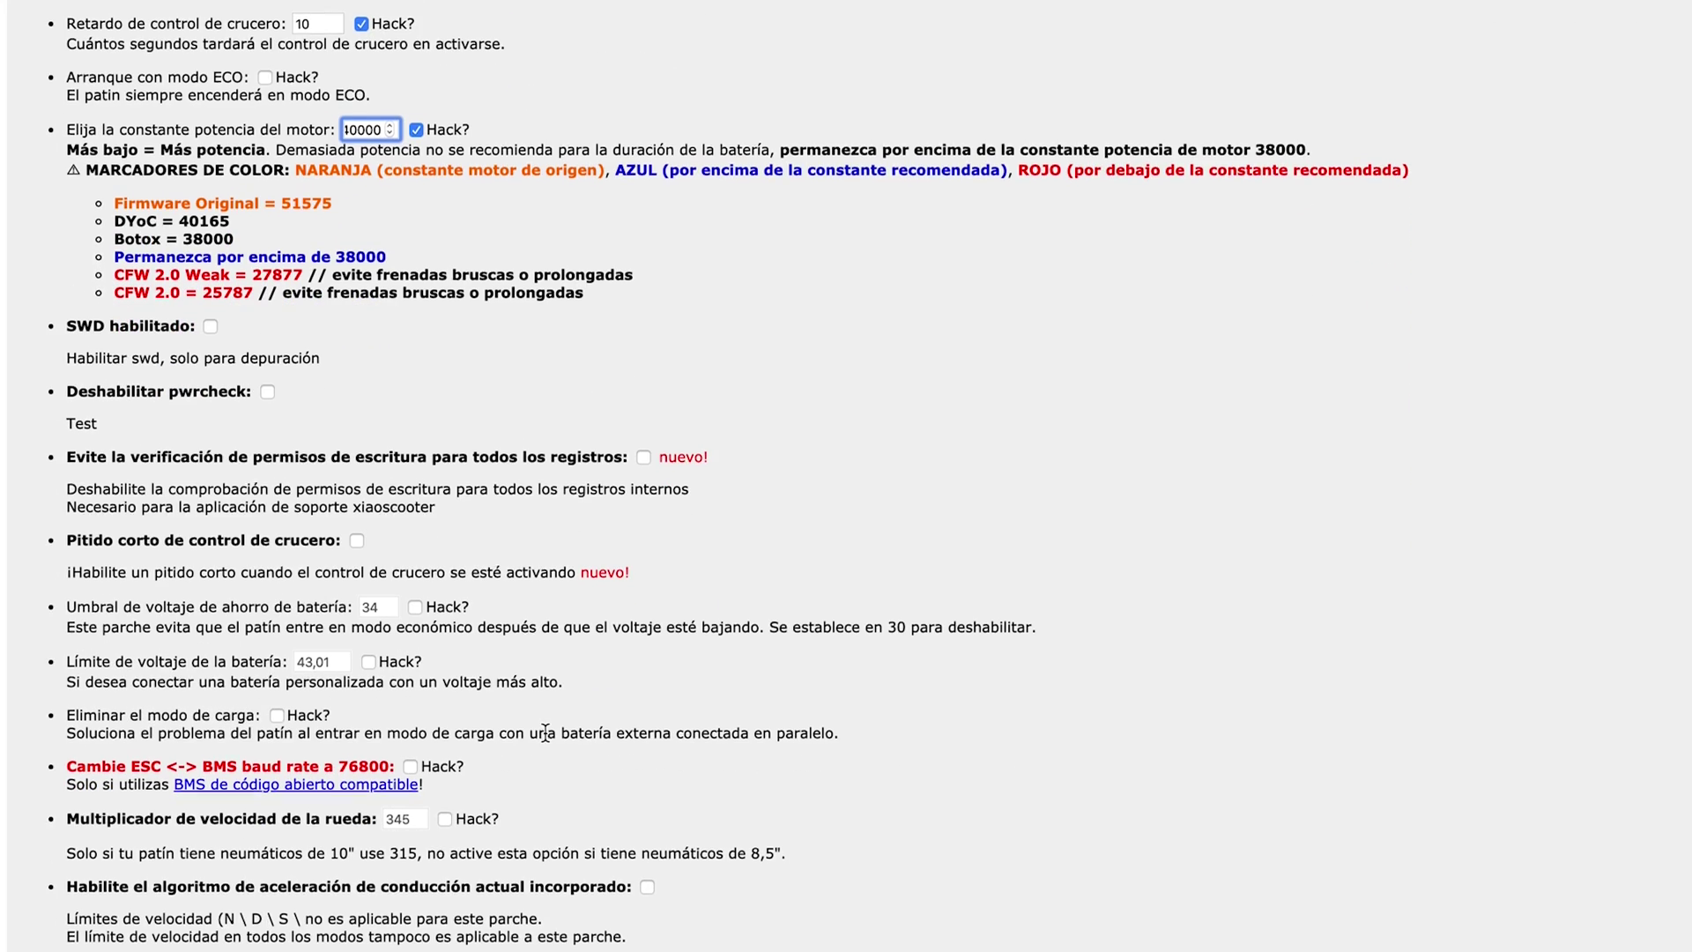
scroll(499, 617, down, 2)
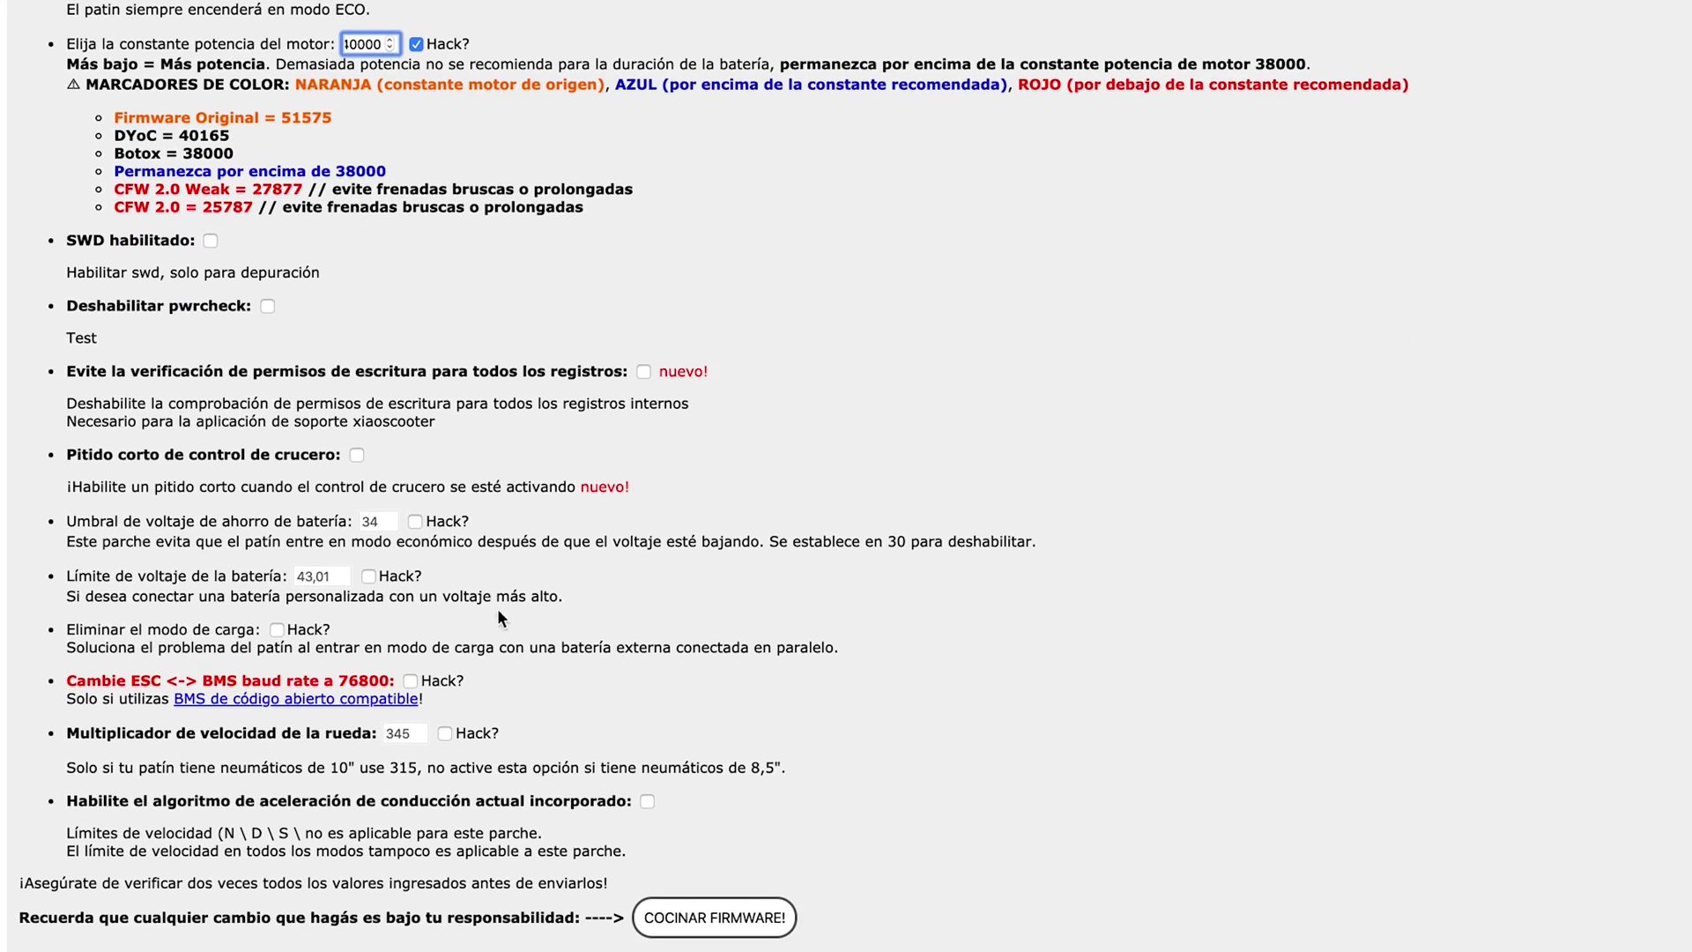
click(415, 521)
click(388, 525)
click(389, 526)
click(388, 526)
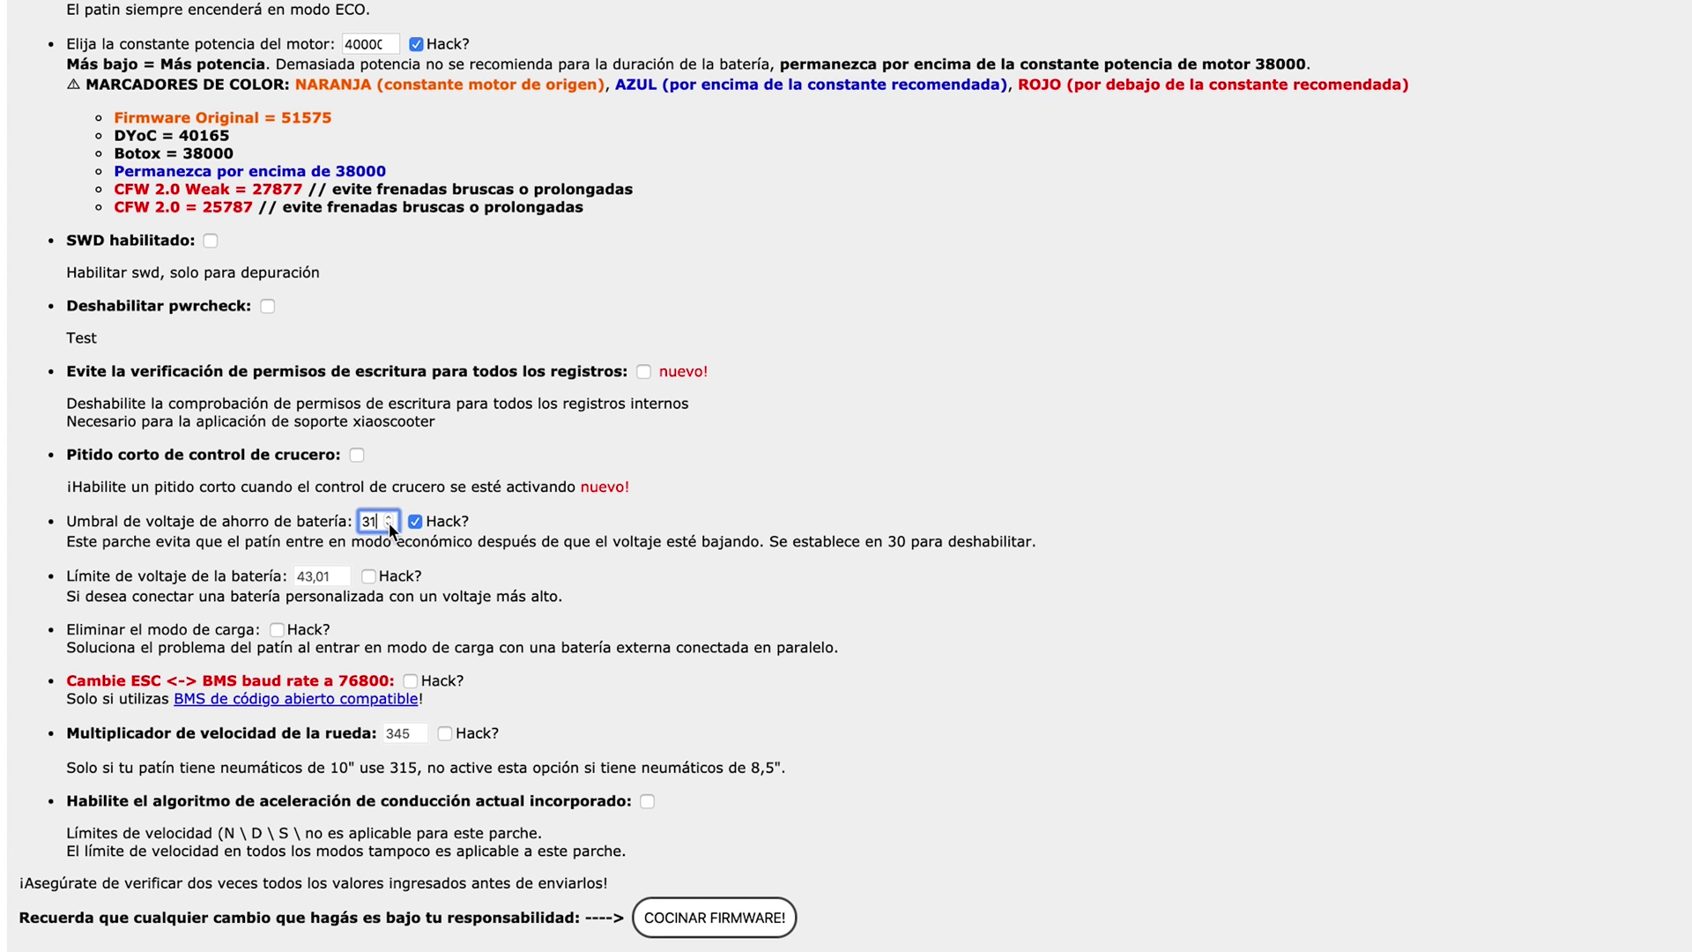
click(389, 525)
click(621, 604)
Step: Generate the custom firmware package from the configured patches
scroll(622, 604, down, 3)
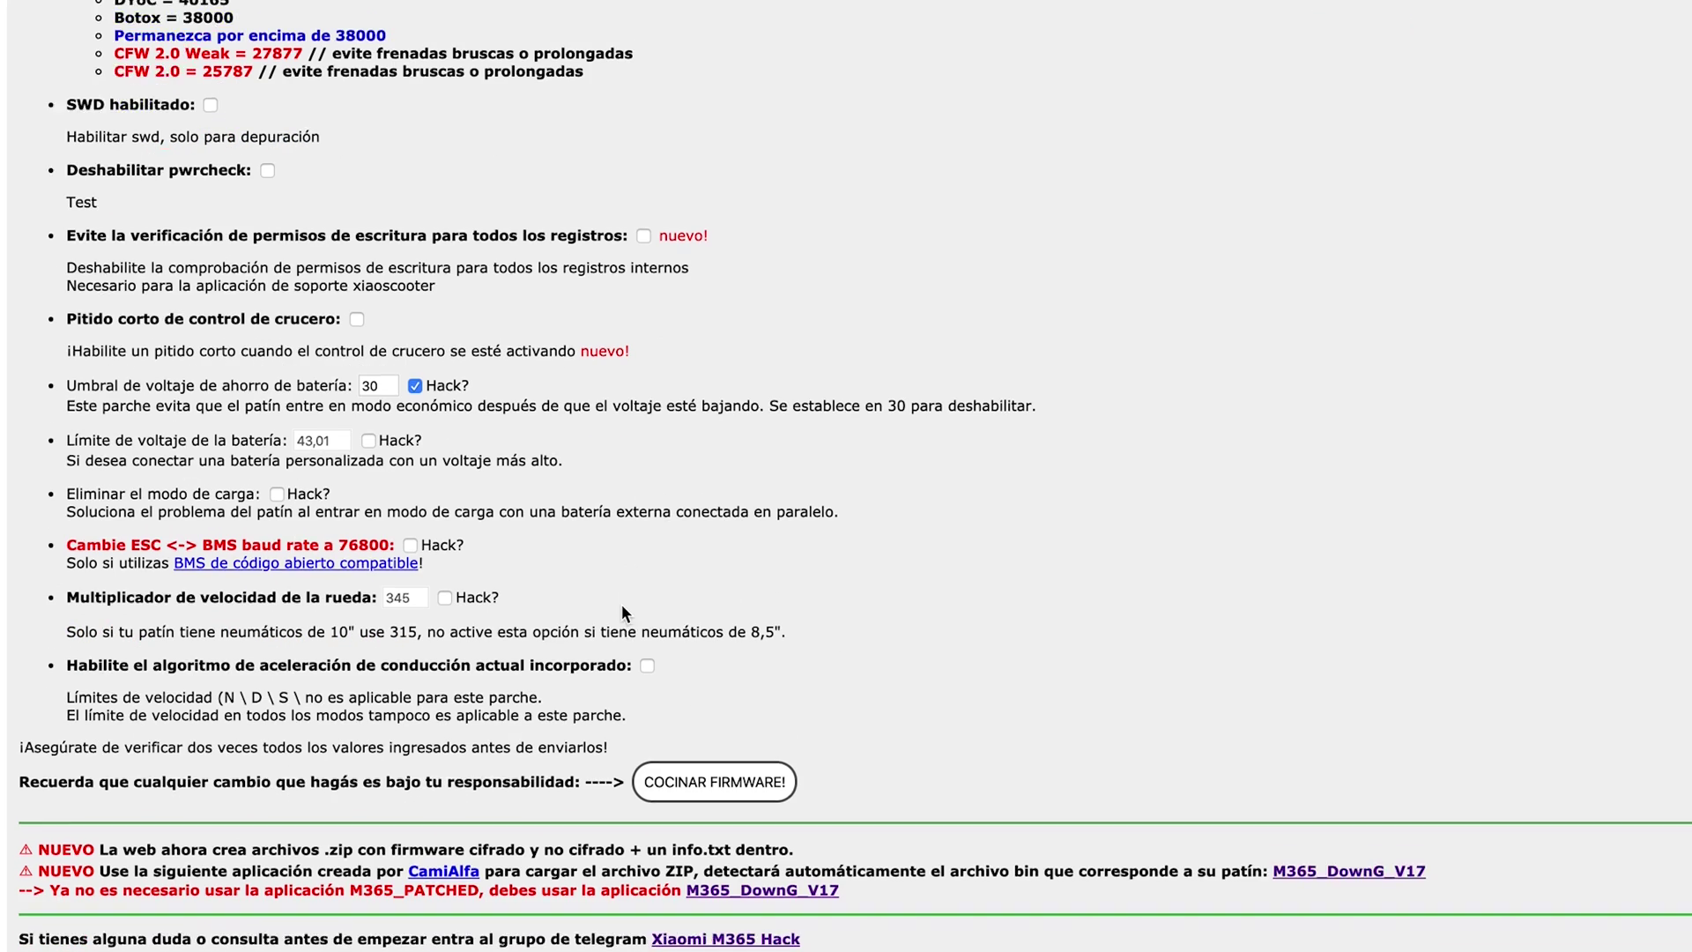
scroll(621, 604, down, 1)
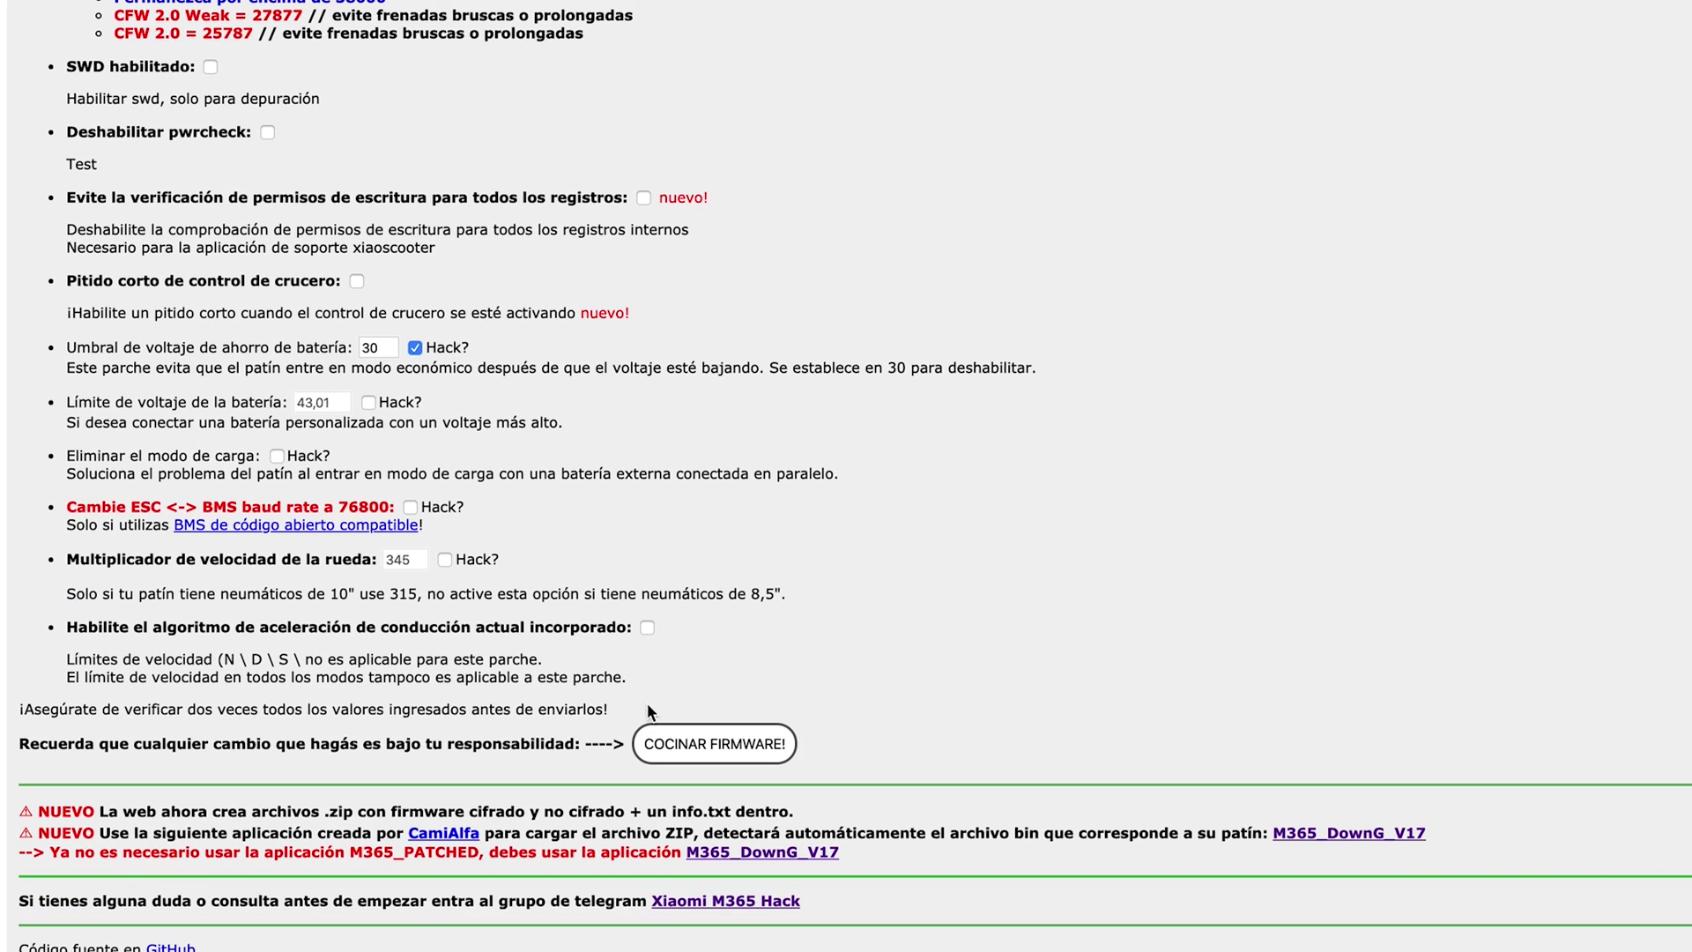
click(700, 751)
click(695, 747)
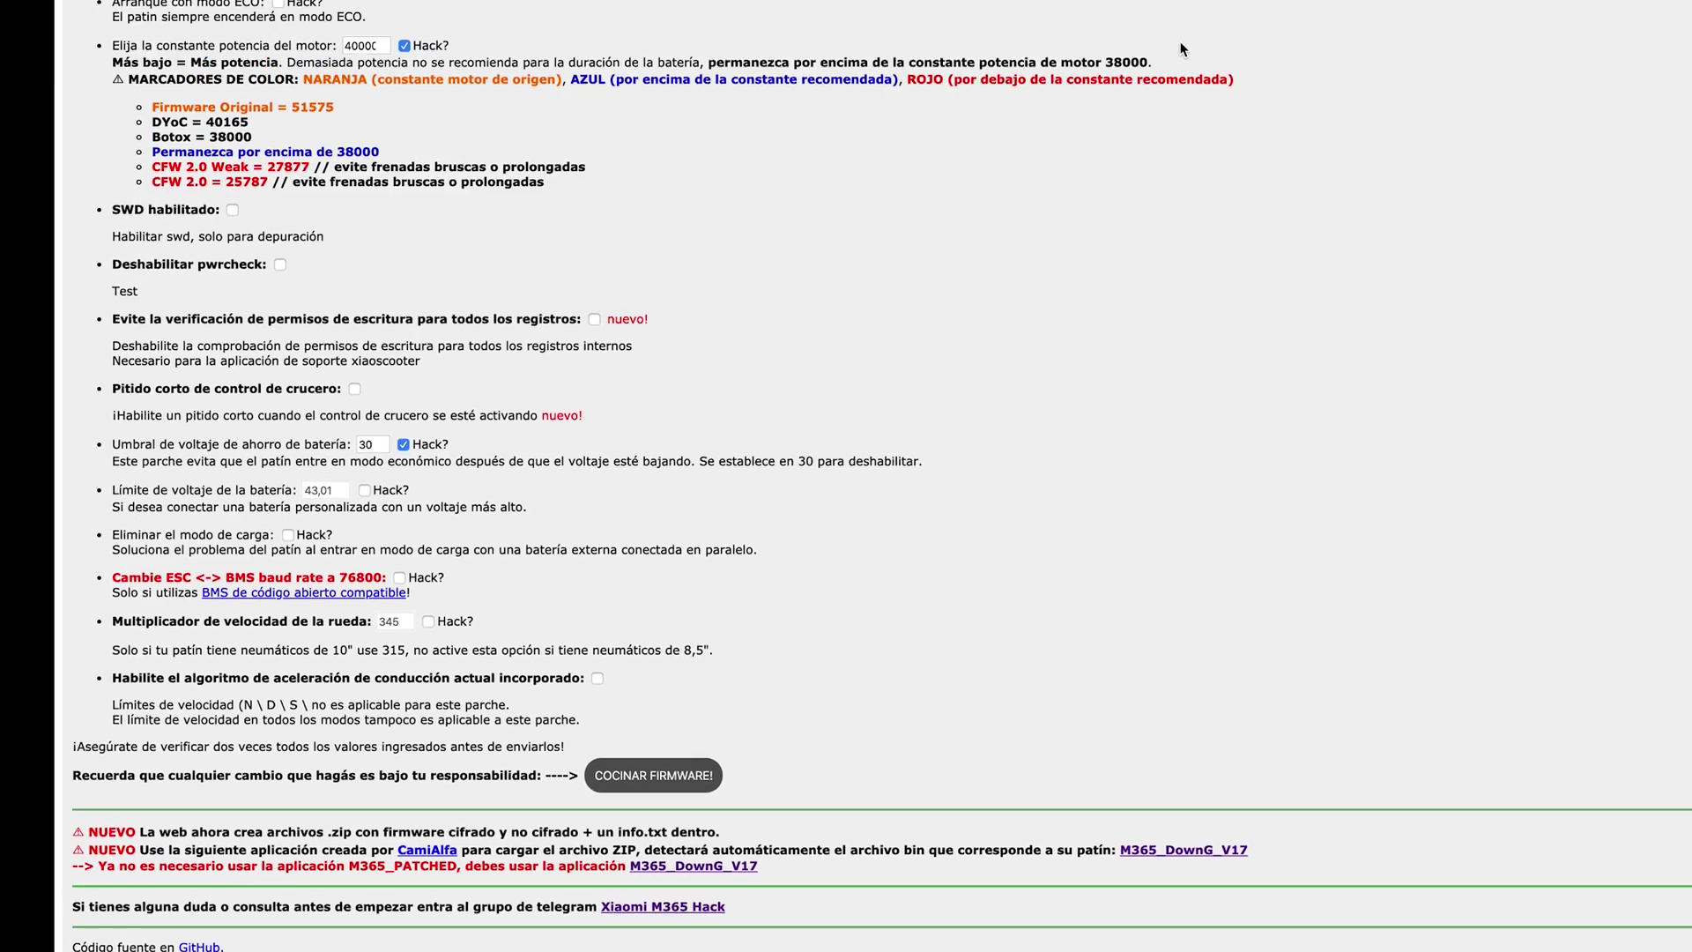
click(1076, 289)
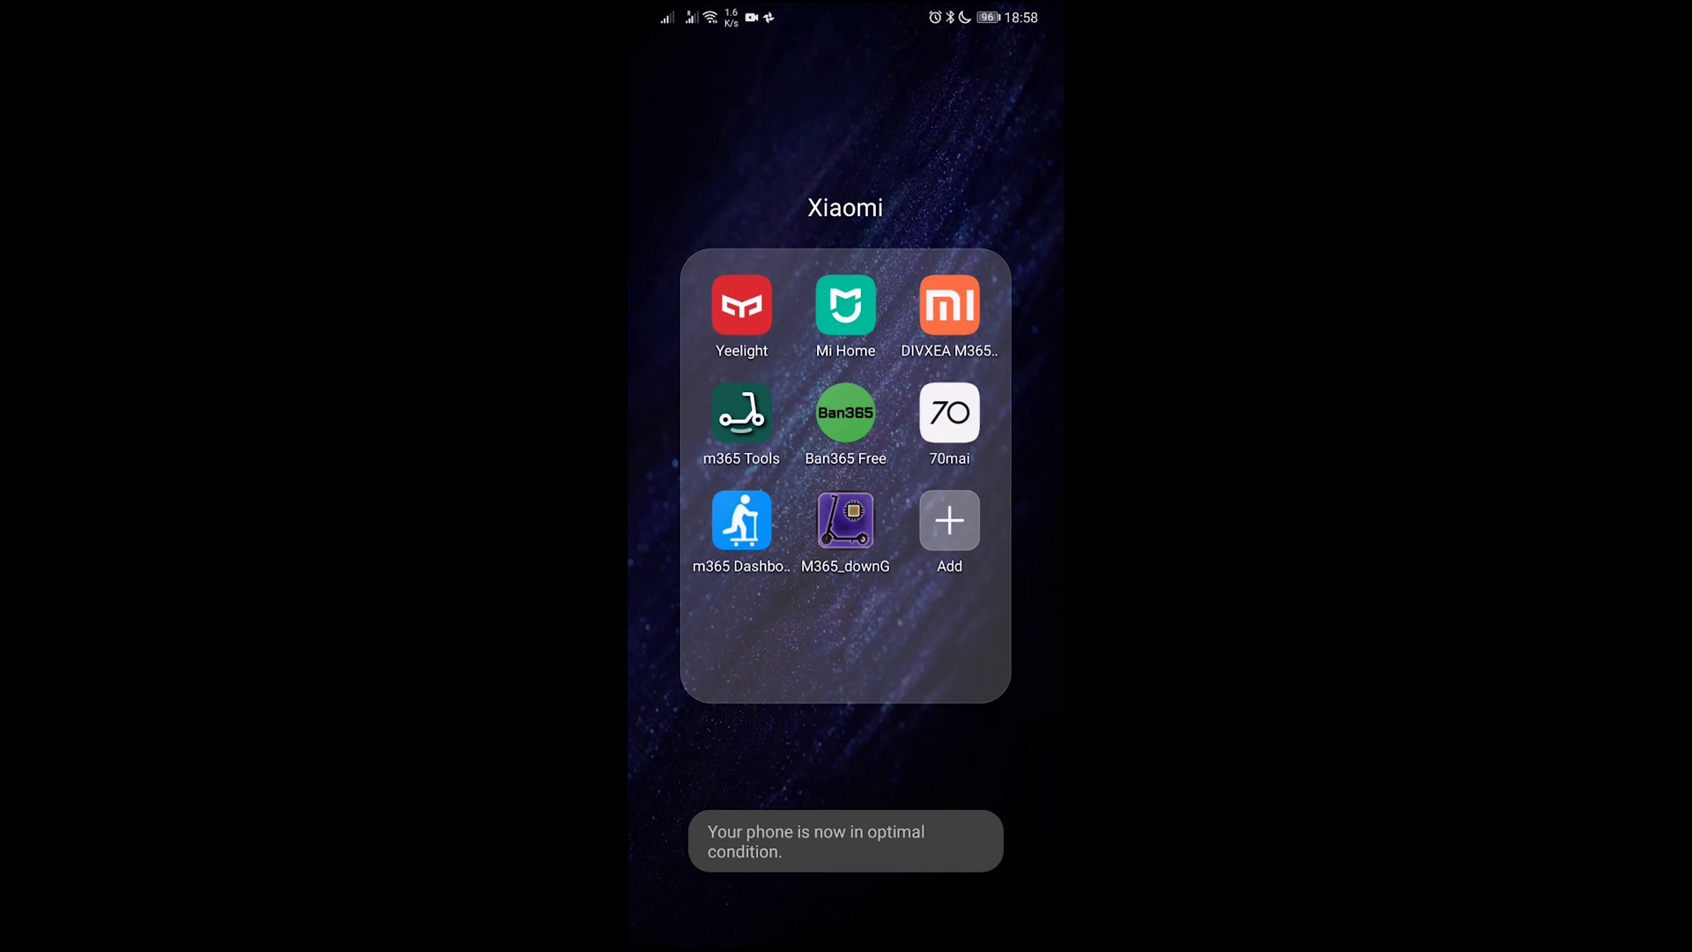
Step: Switch to the M365_downG app on the phone and connect it to MIScooter2423
click(845, 520)
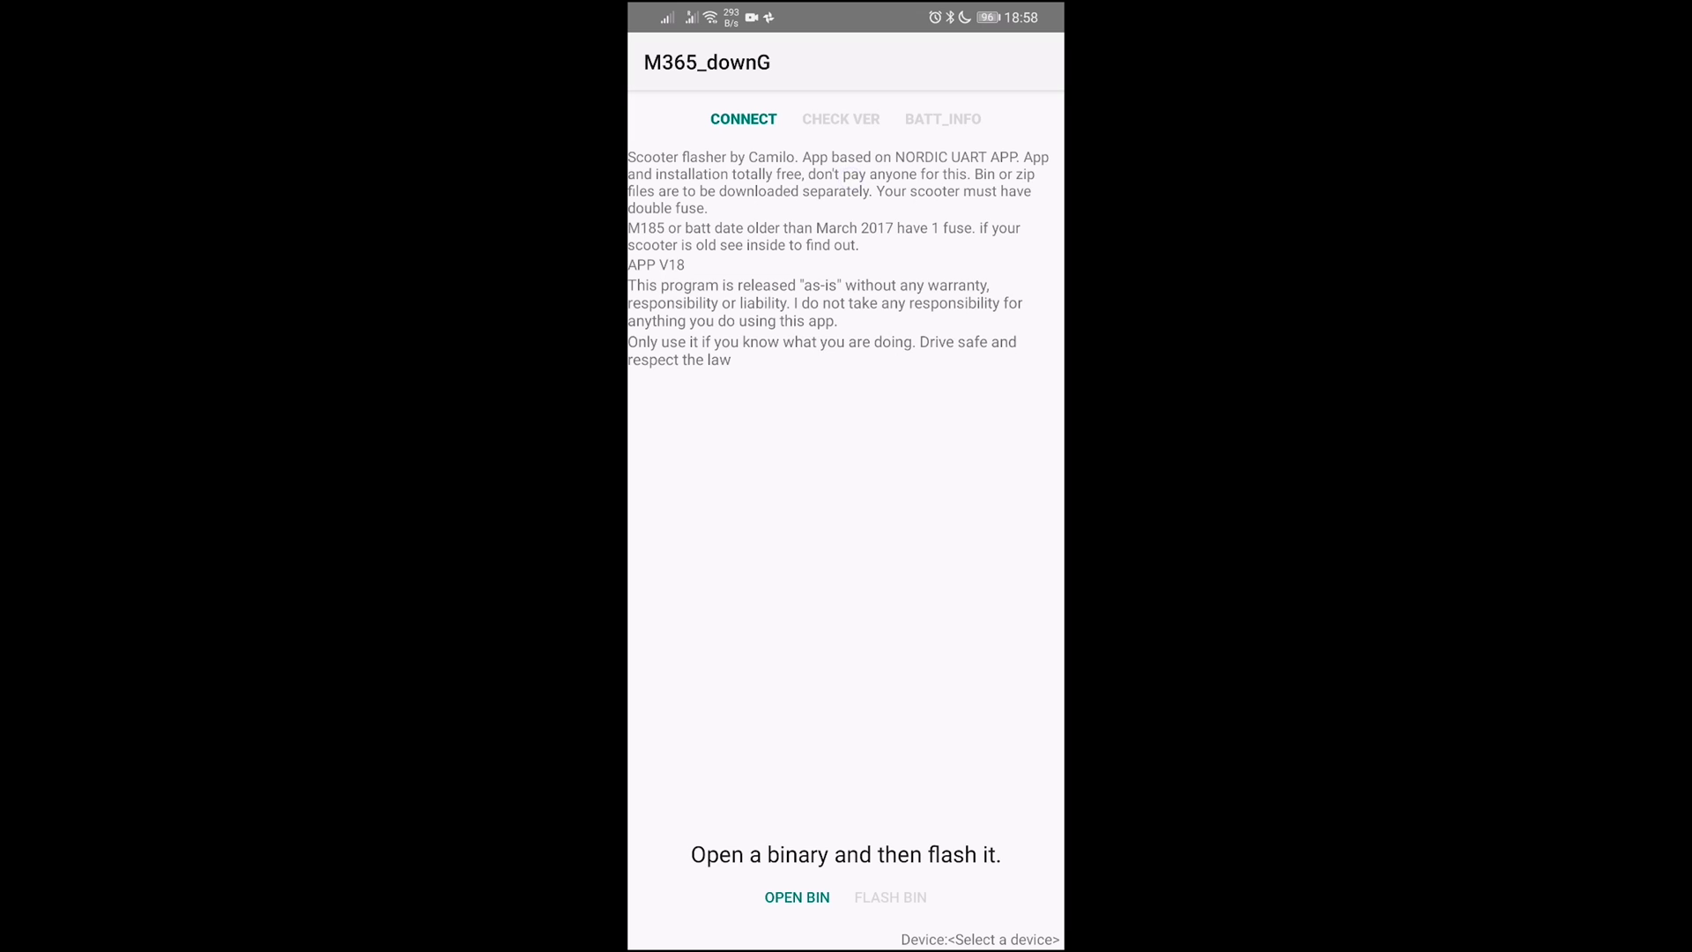
click(743, 118)
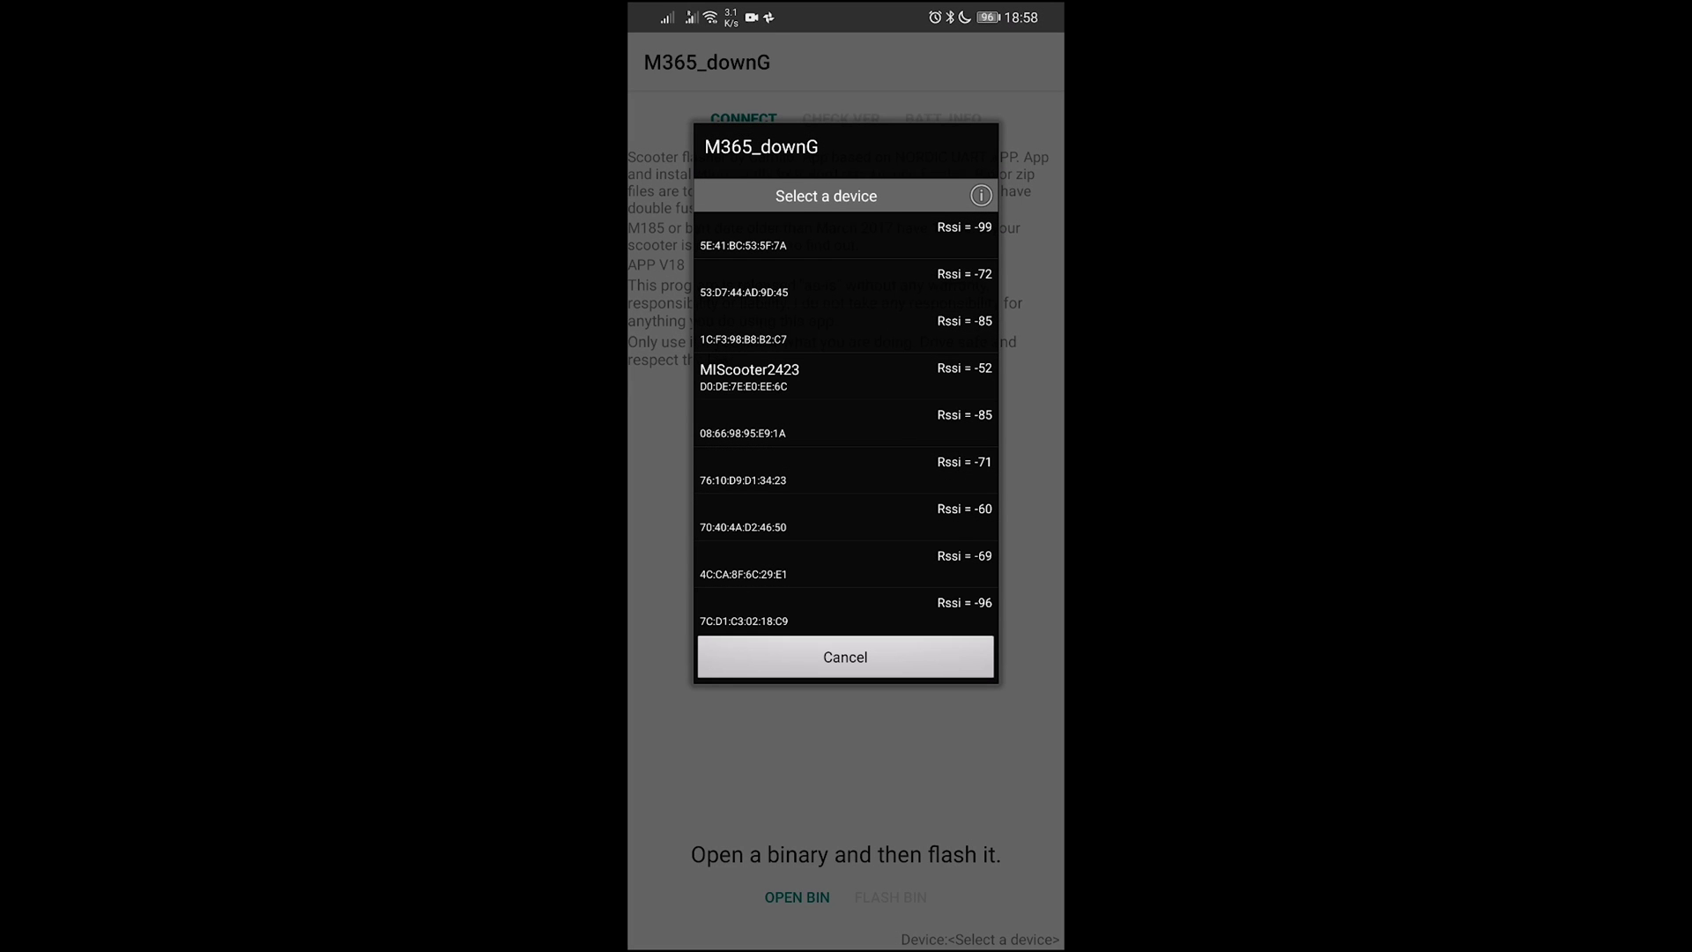
click(749, 376)
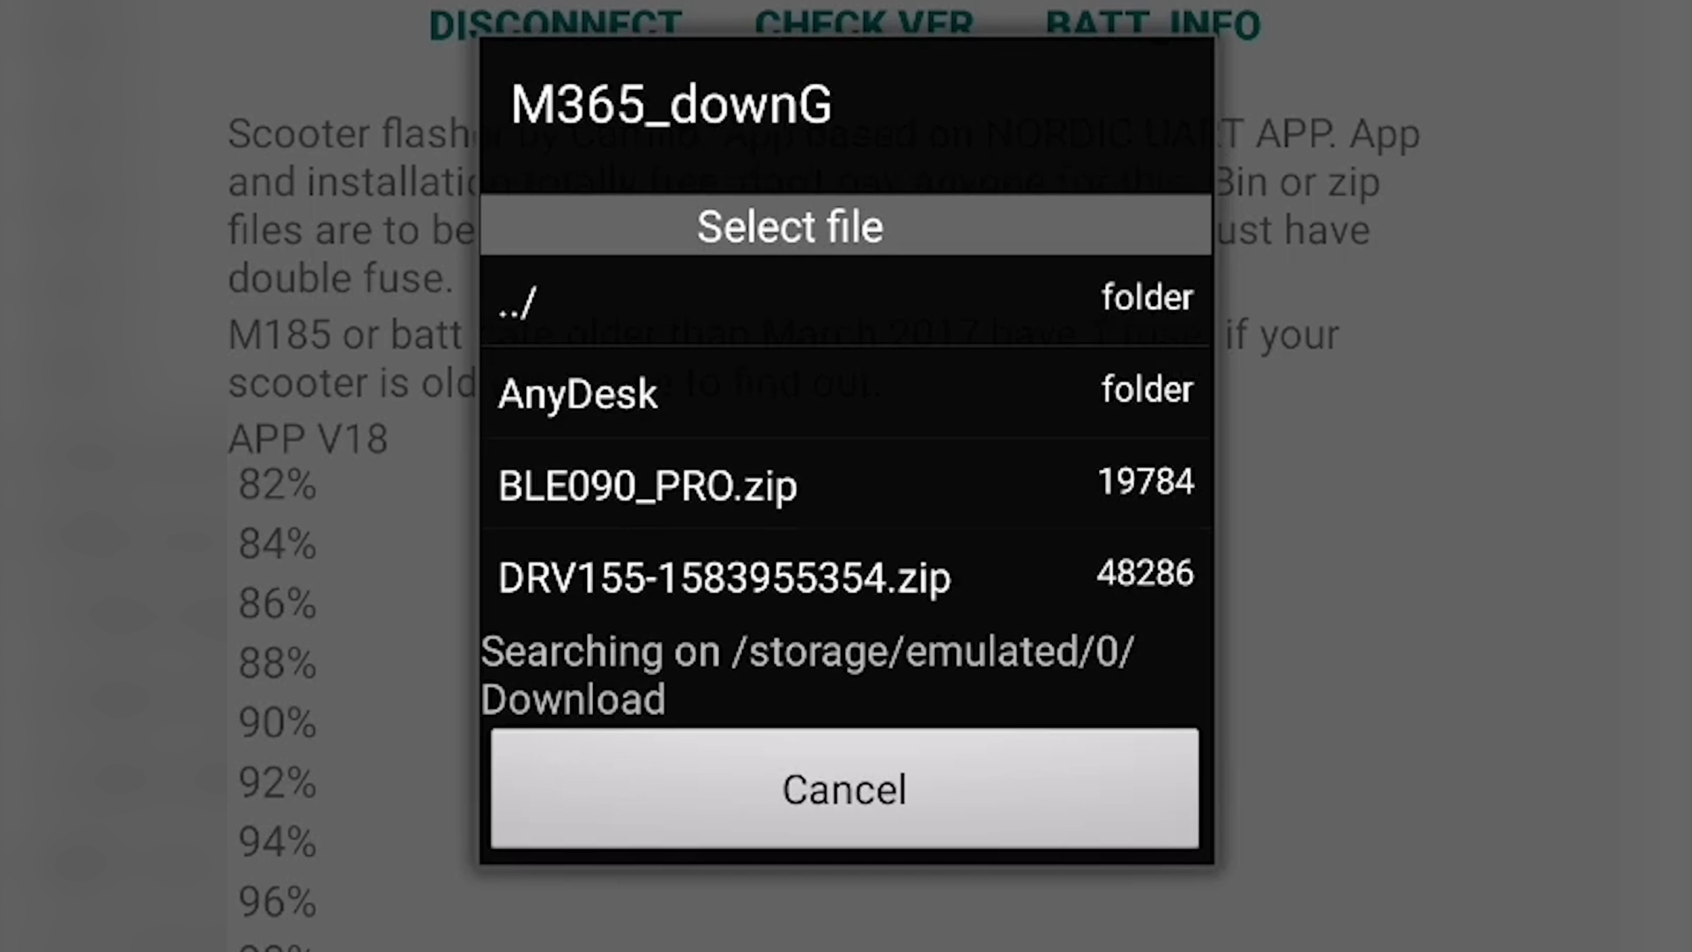
Step: Flash DRV155-1583955354.zip from the Download folder to the scooter and check the installed firmware versions
click(724, 577)
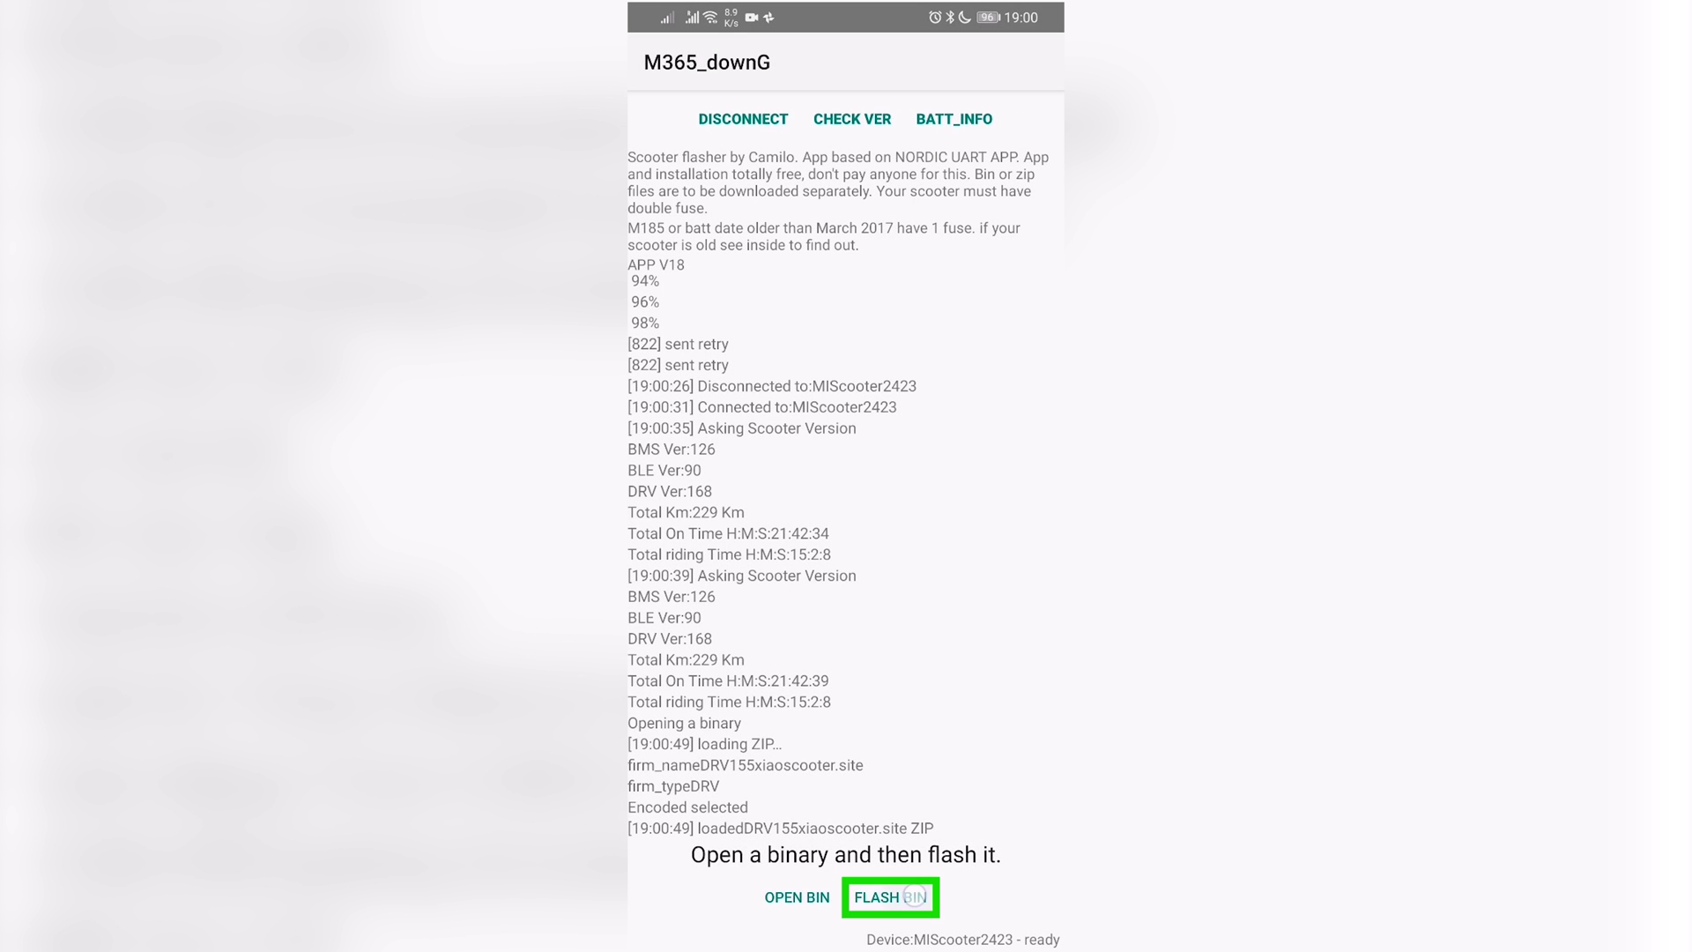
click(890, 896)
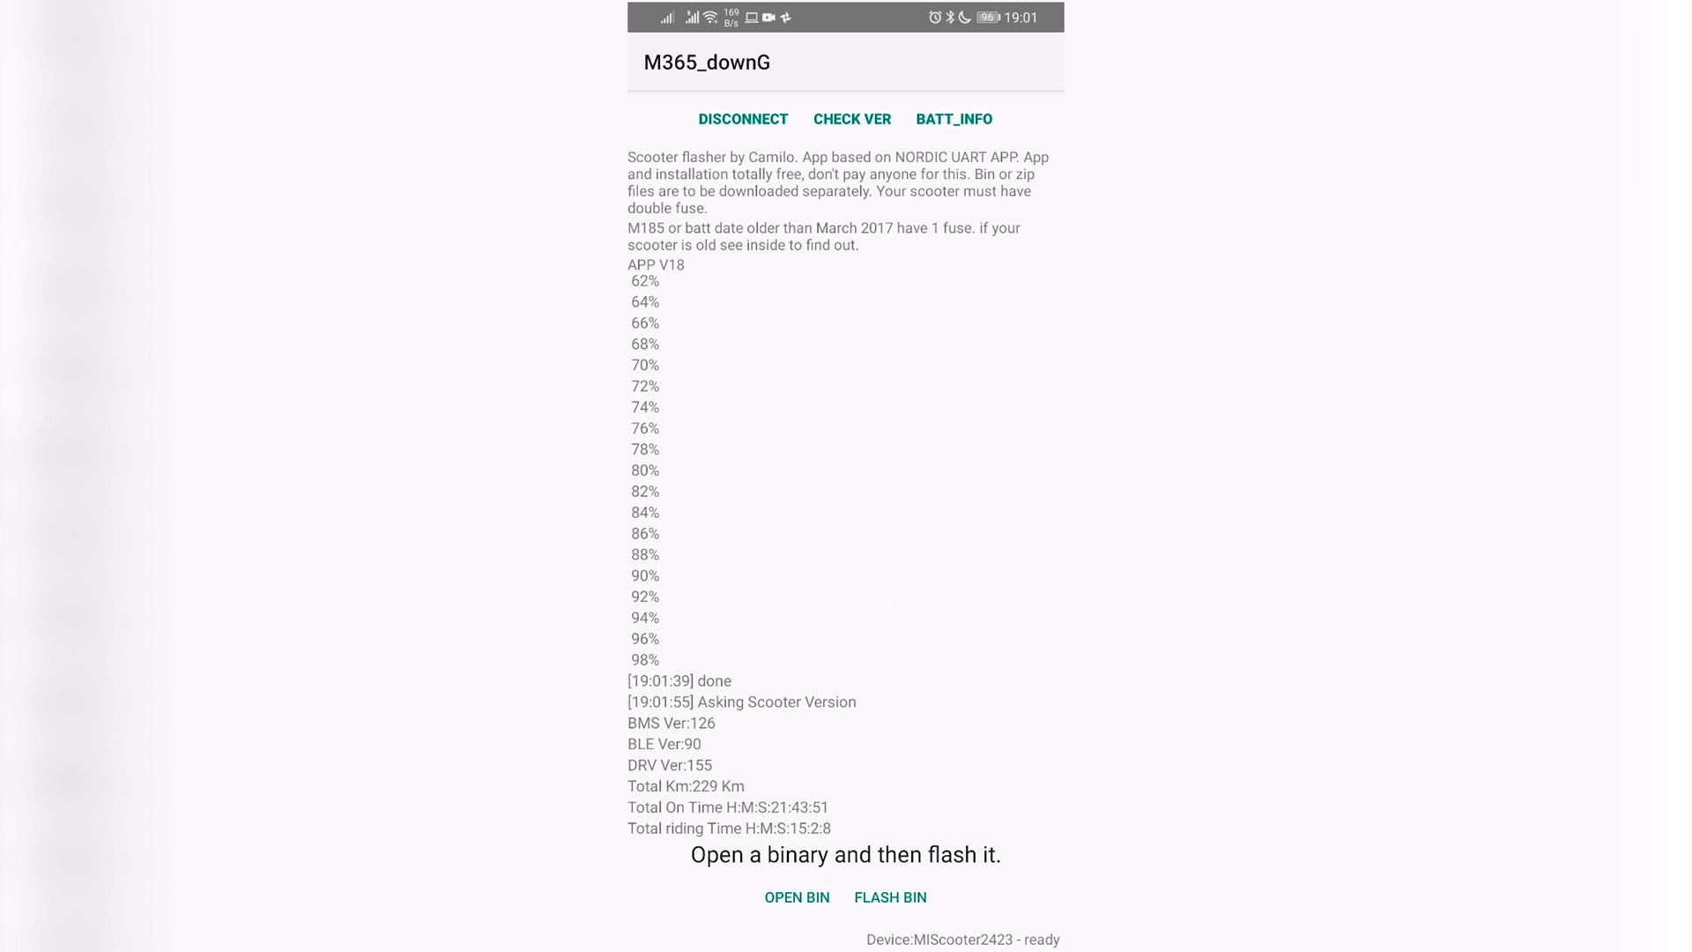
click(852, 118)
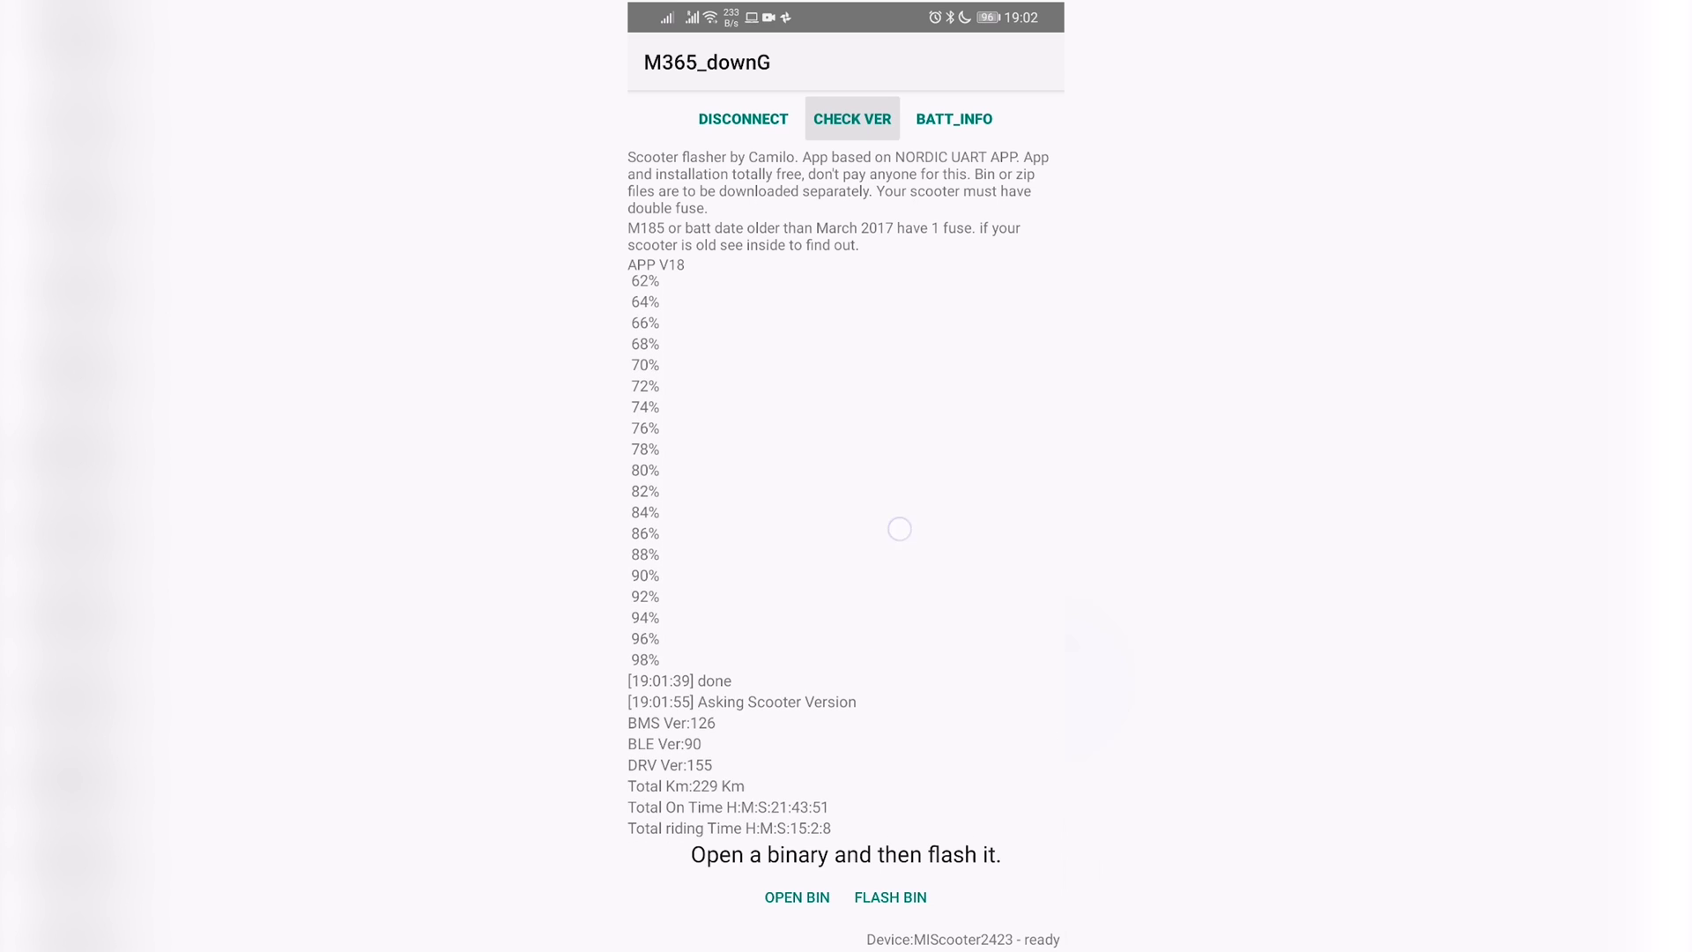